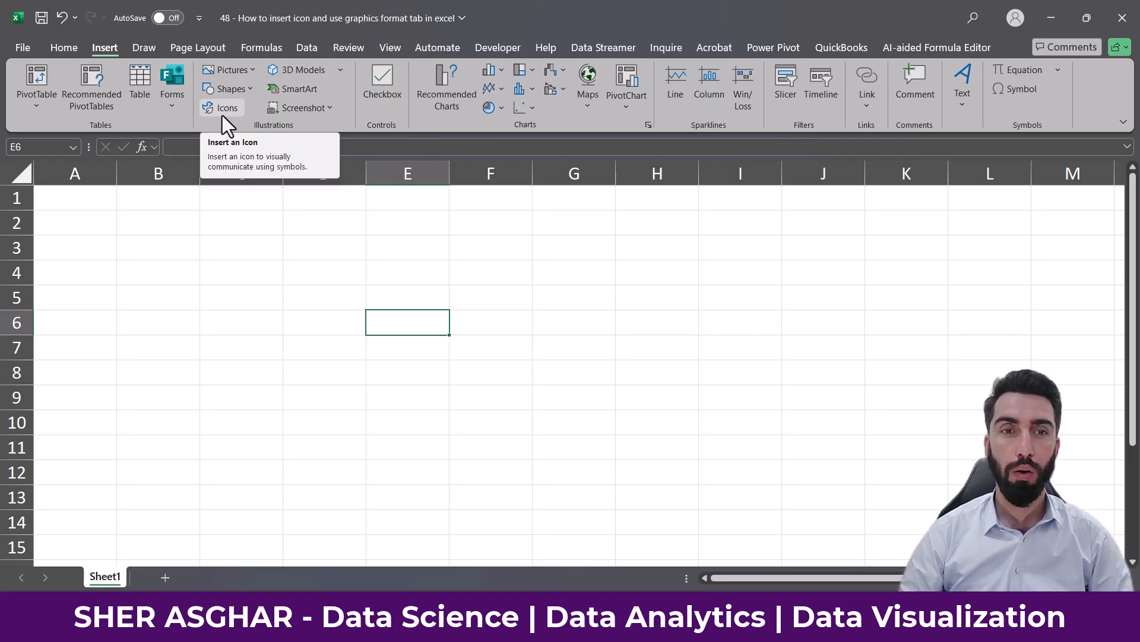
Step: Open the stock icon library, browse the available icons and search for "apple"
click(216, 109)
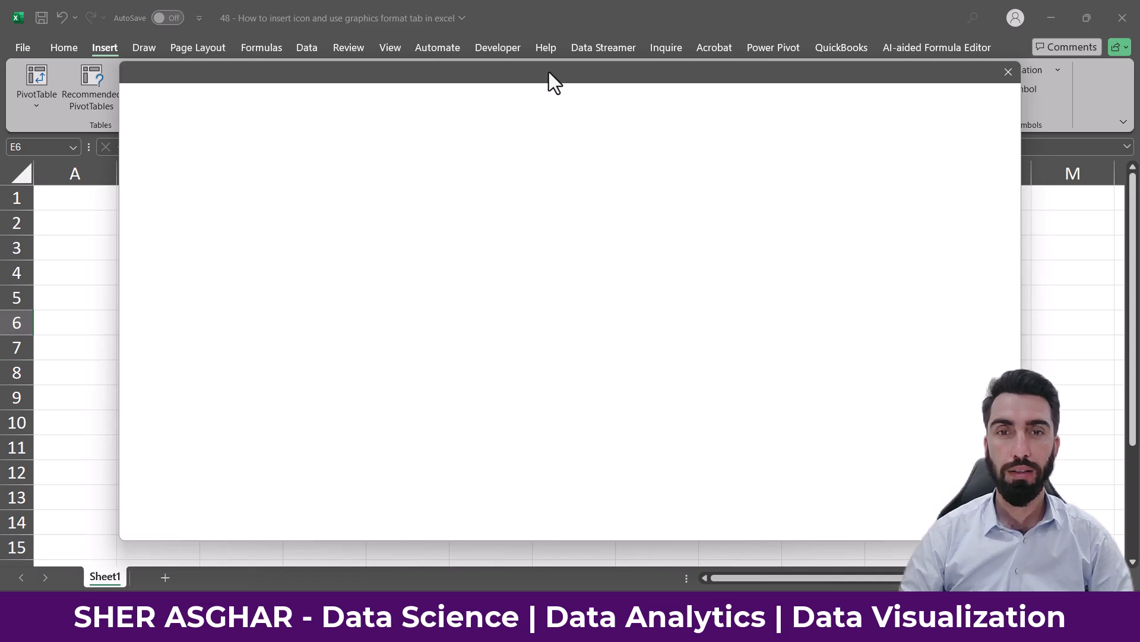
drag(549, 73, 473, 59)
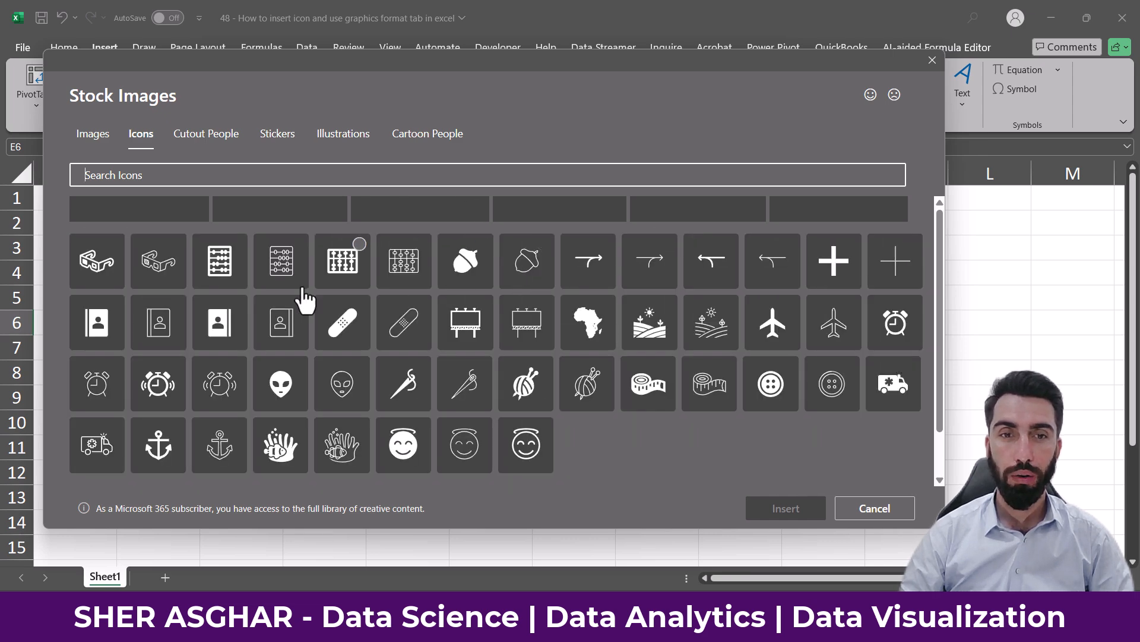
scroll(556, 326, down, 3)
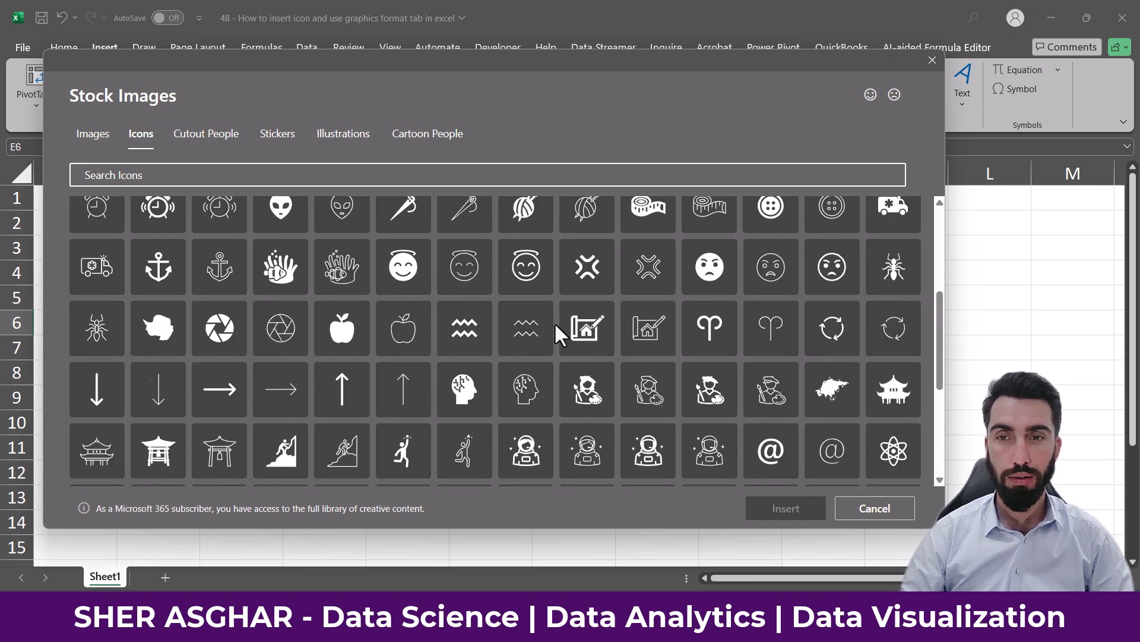
scroll(556, 325, down, 5)
scroll(556, 325, up, 10)
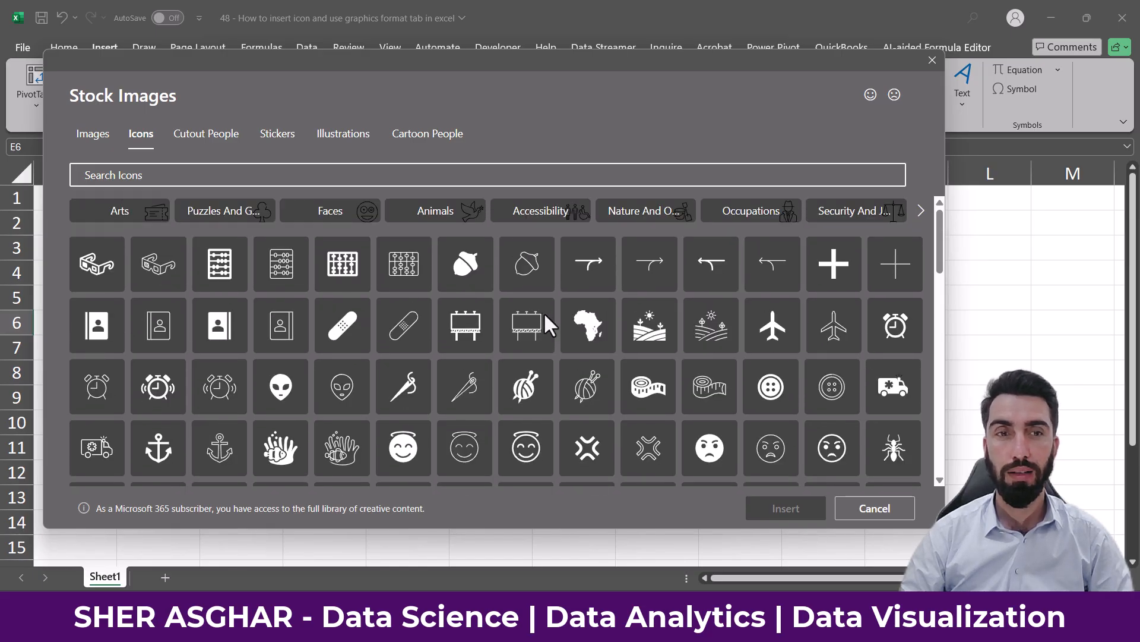
click(127, 174)
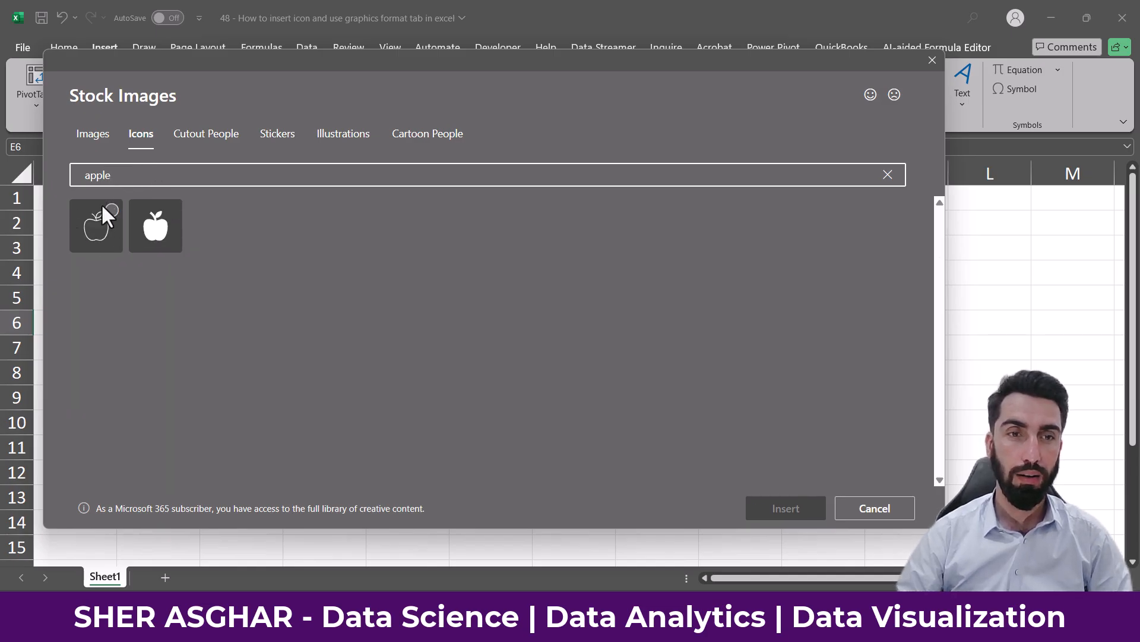
Step: Replace the icon search term with "laptop", then clear the search
drag(108, 181, 45, 183)
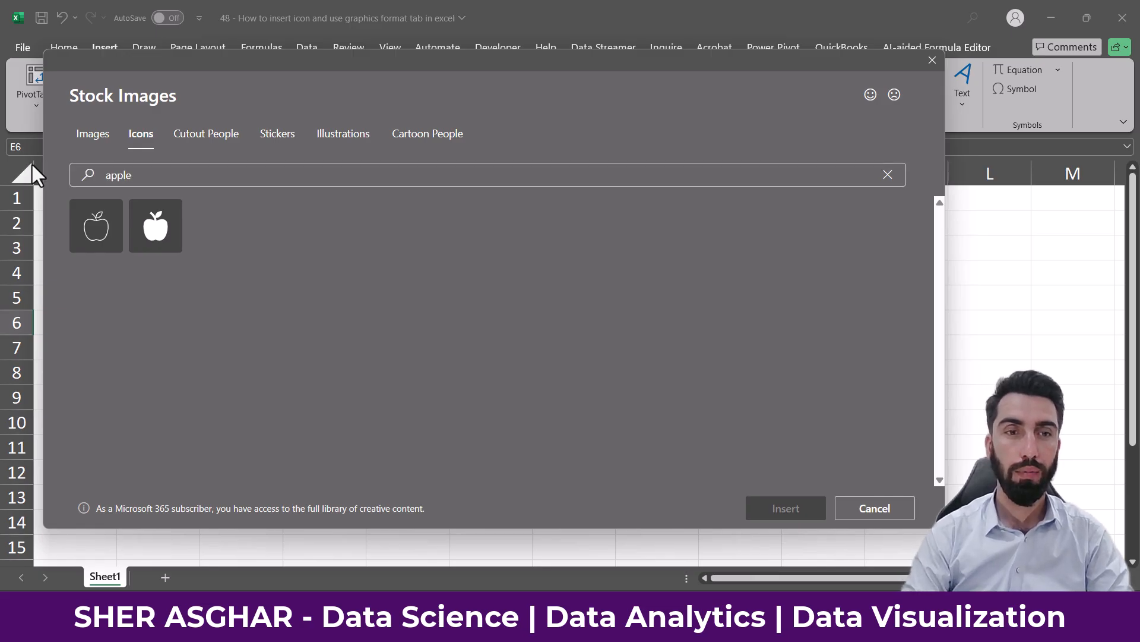
click(128, 175)
click(126, 176)
key(BackSpace)
key(BackSpace)
key(BackSpace)
key(BackSpace)
key(BackSpace)
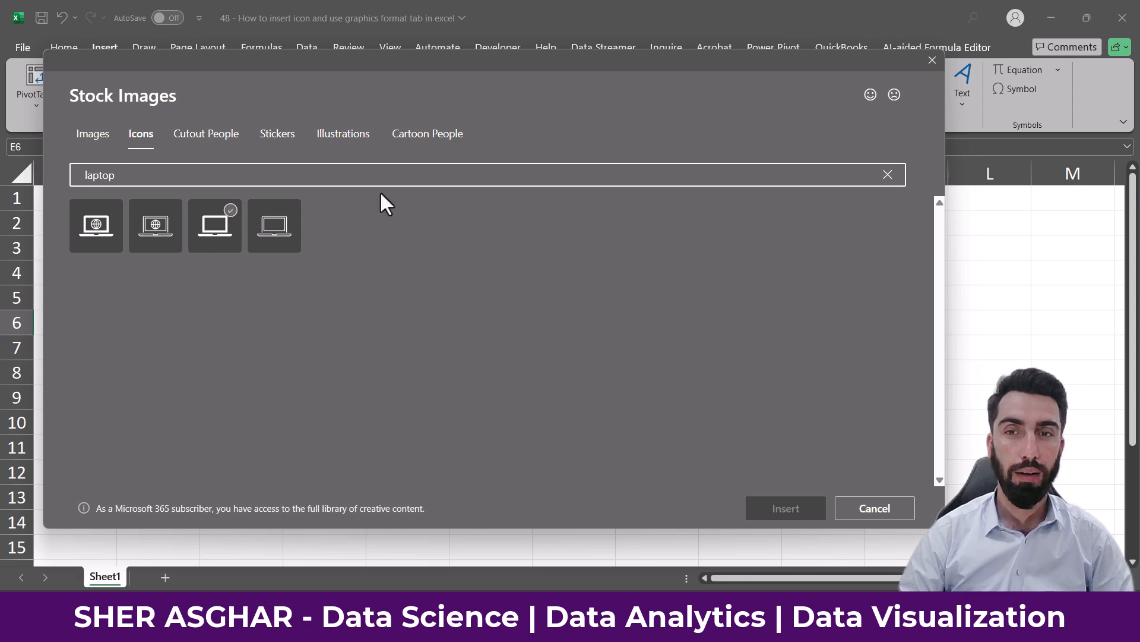
click(888, 179)
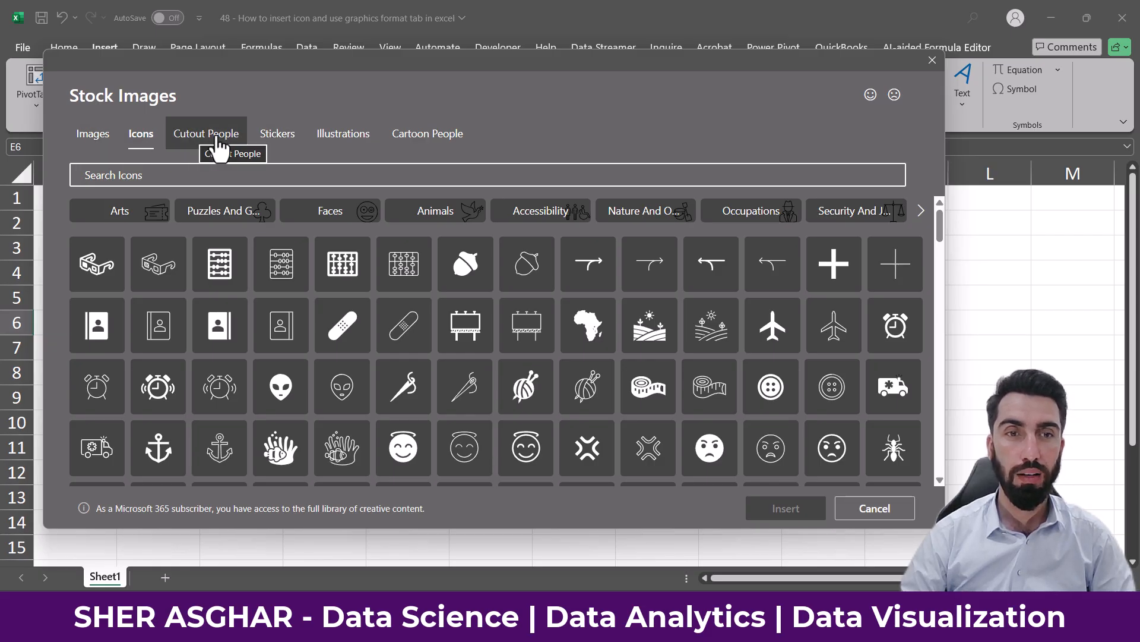
Step: Browse the Images, Cutout People, Stickers, Illustrations and Cartoon People collections, then return to the Icons collection
click(90, 135)
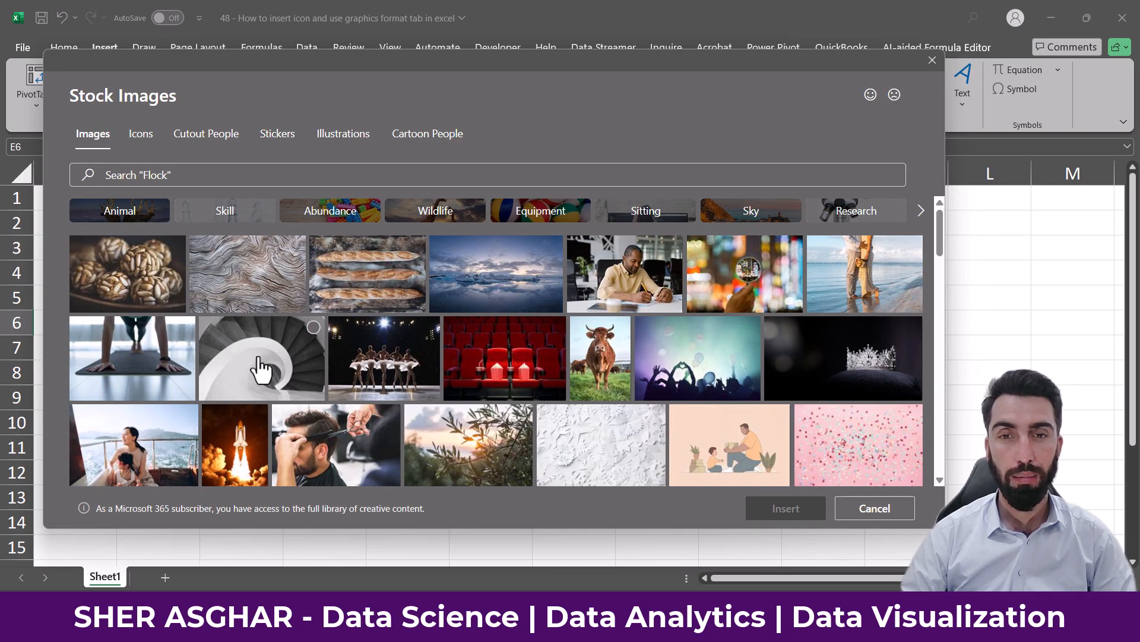
click(208, 143)
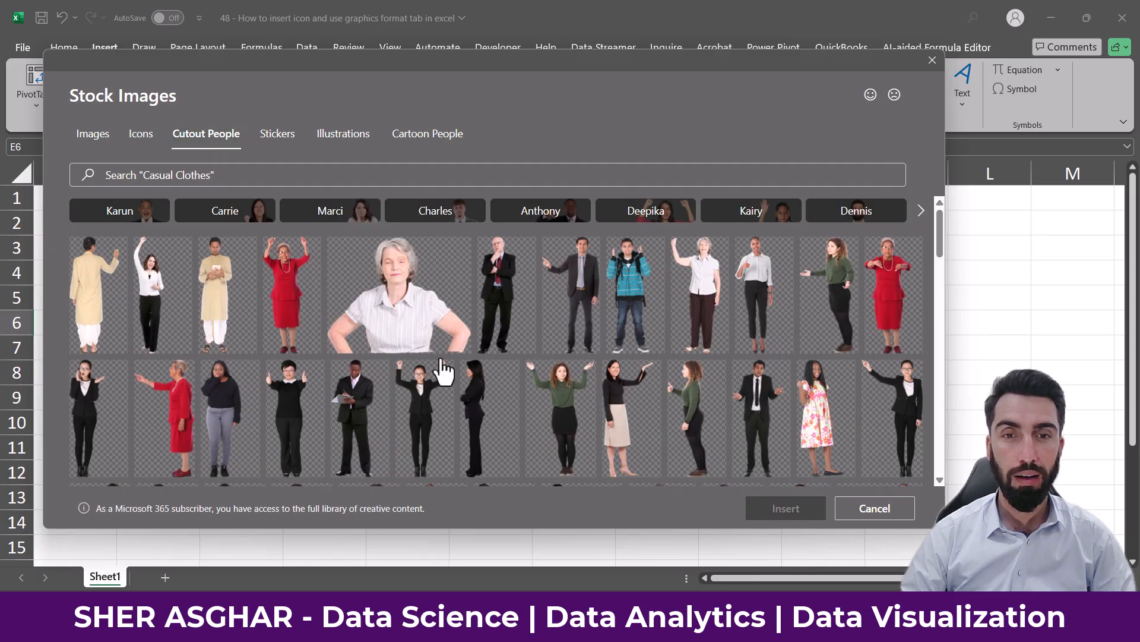
scroll(464, 339, down, 10)
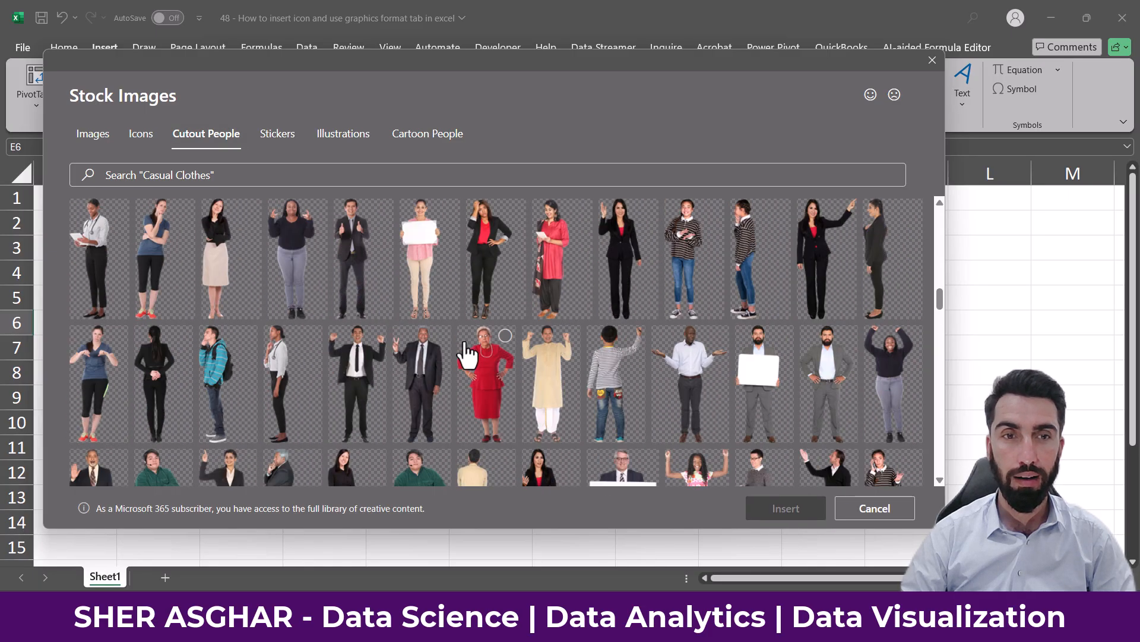
scroll(463, 338, up, 10)
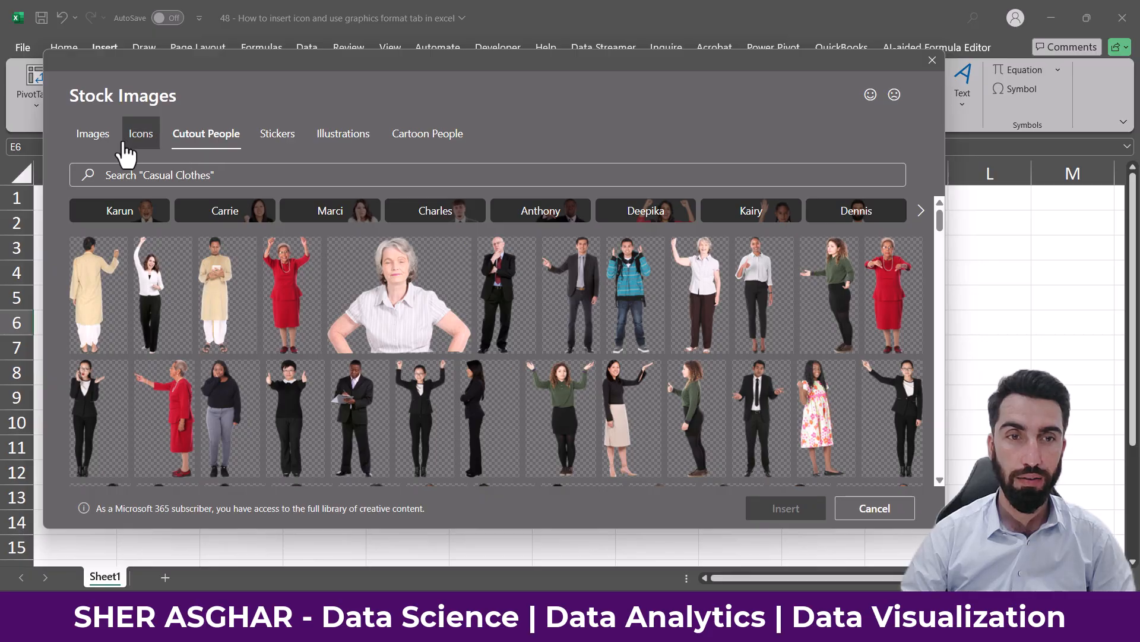
click(274, 140)
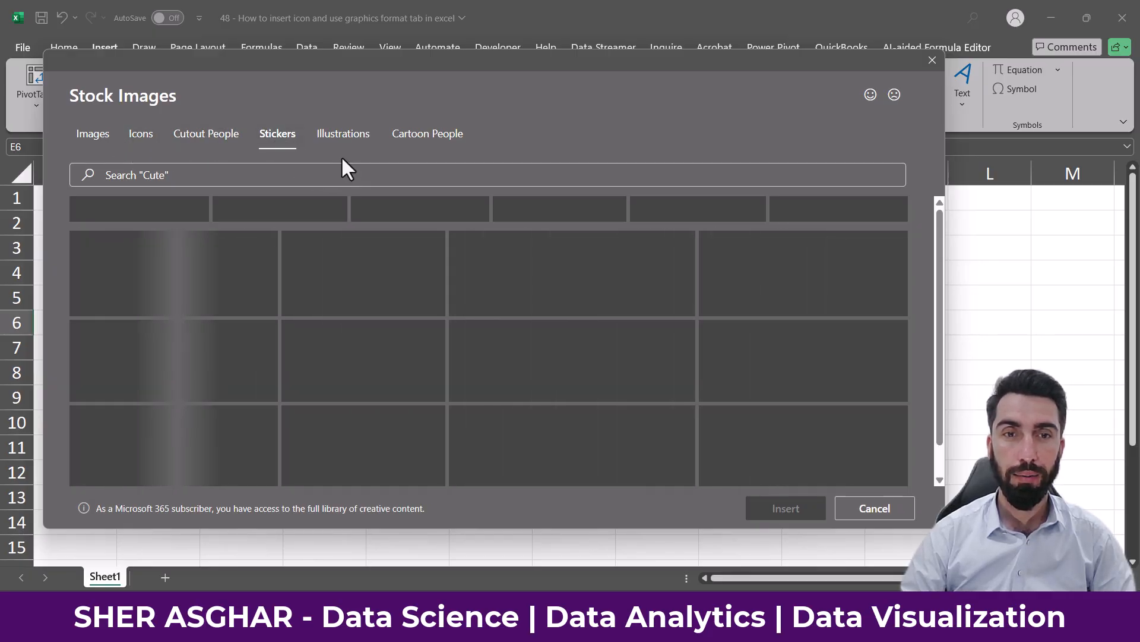
scroll(359, 350, down, 3)
scroll(359, 348, up, 3)
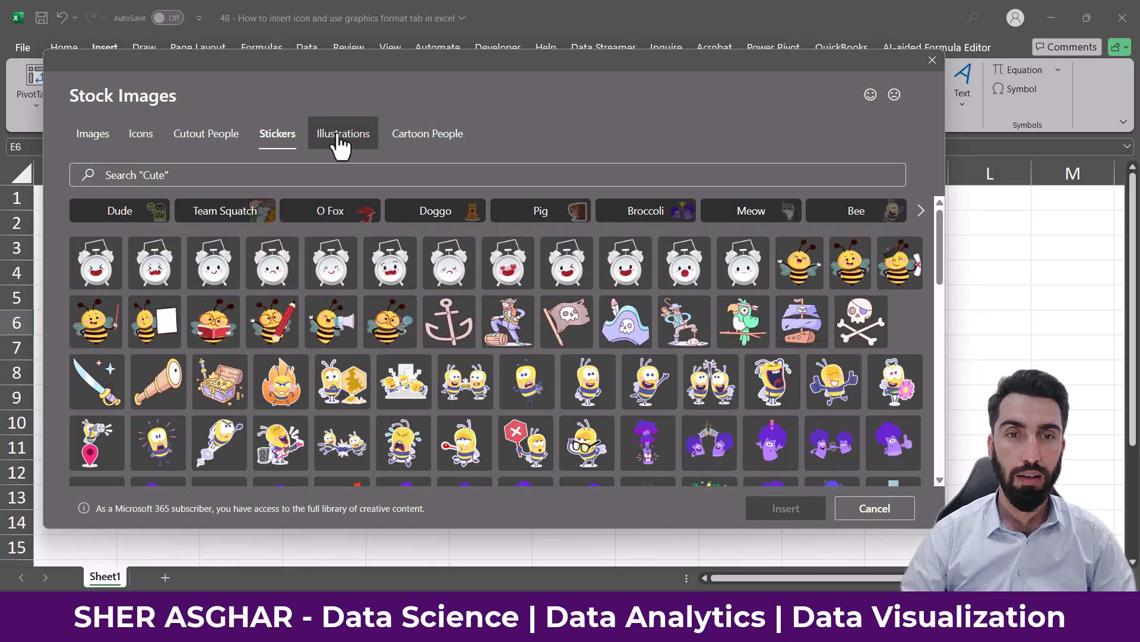
click(339, 143)
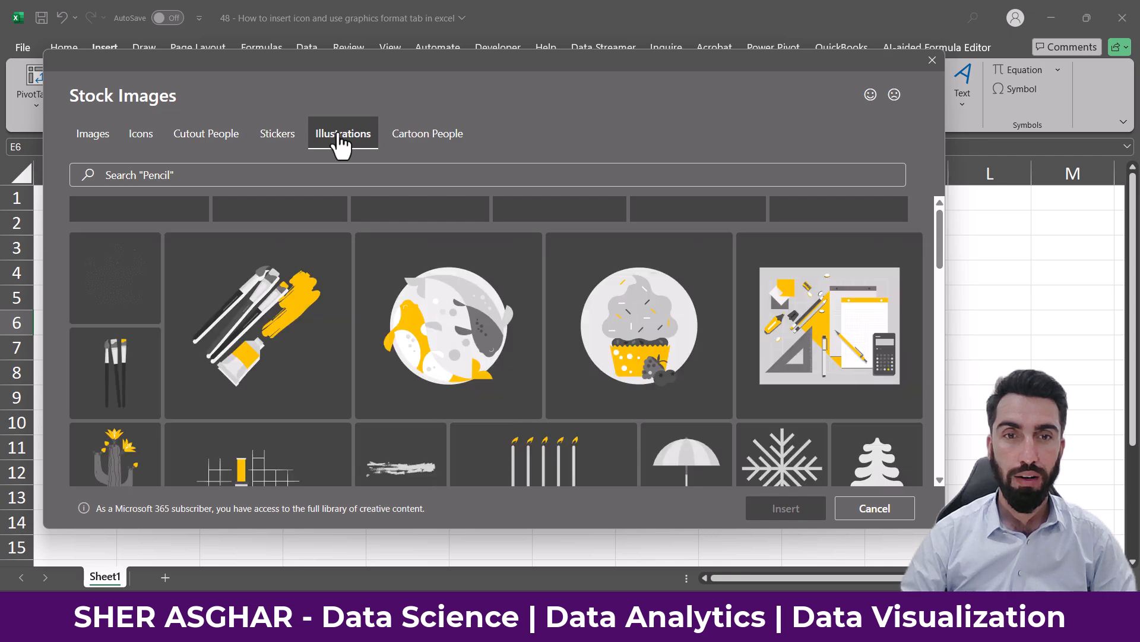
scroll(506, 330, down, 3)
scroll(506, 329, down, 10)
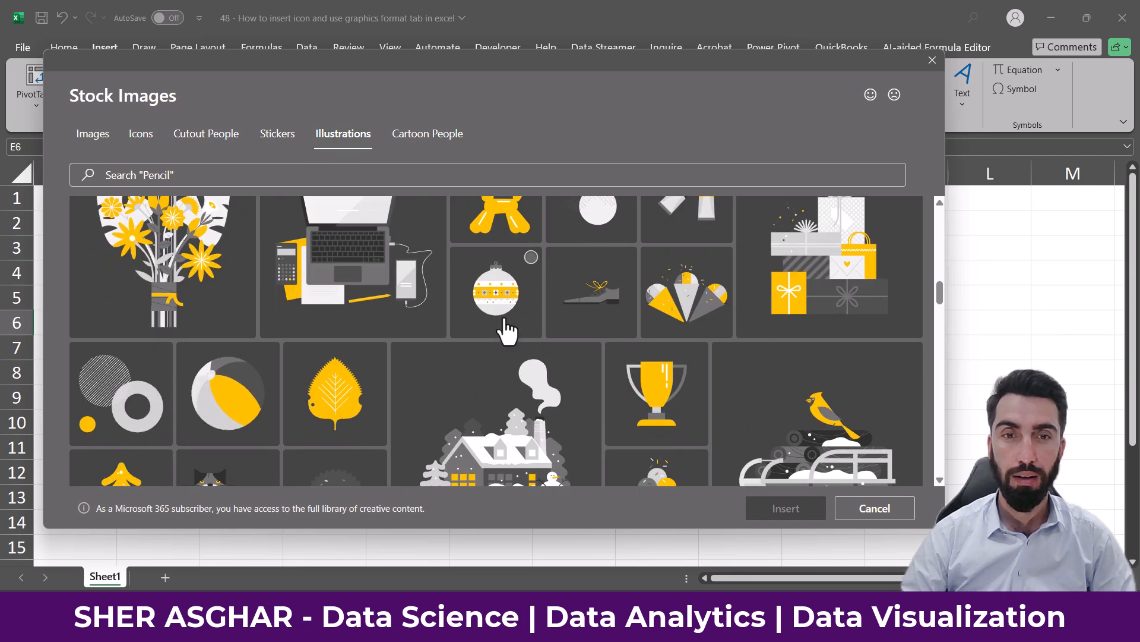
click(417, 138)
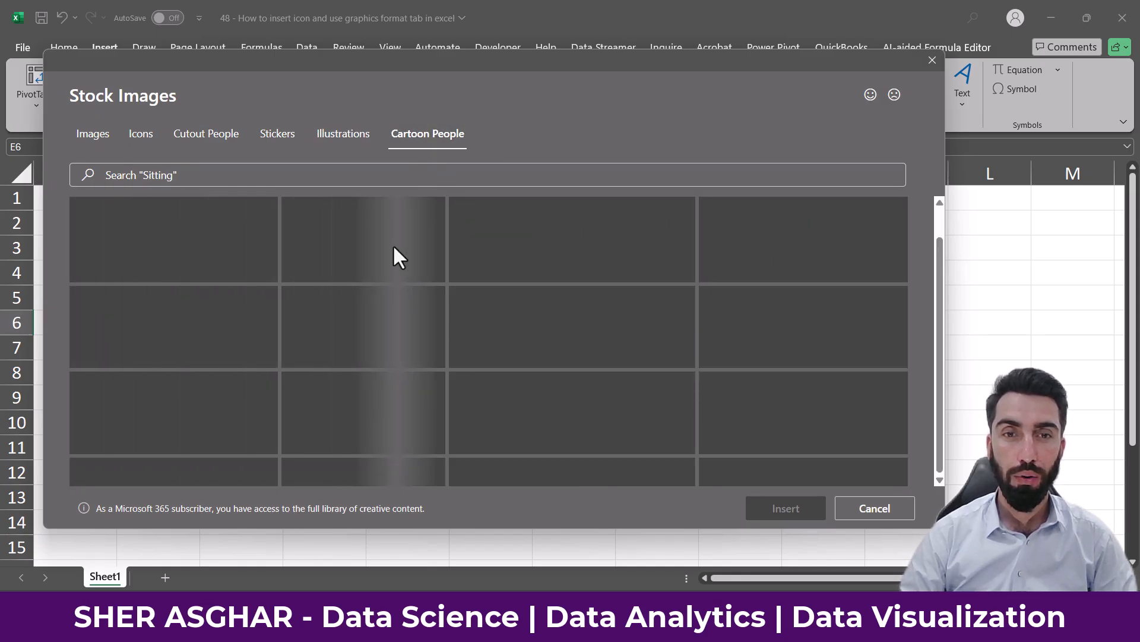
click(135, 143)
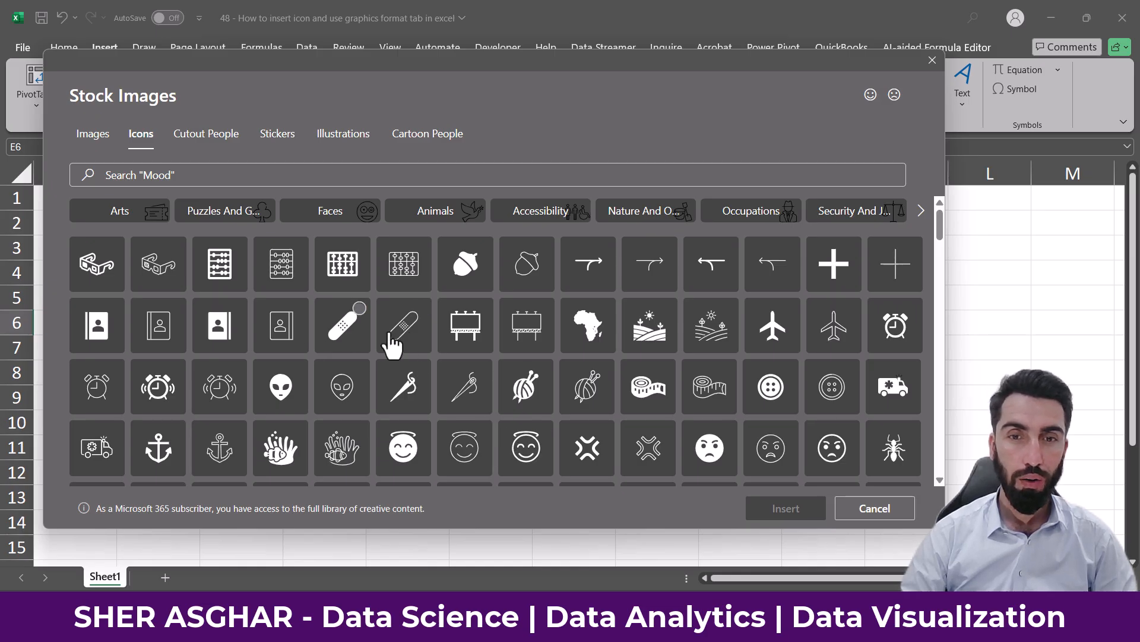
scroll(721, 369, down, 4)
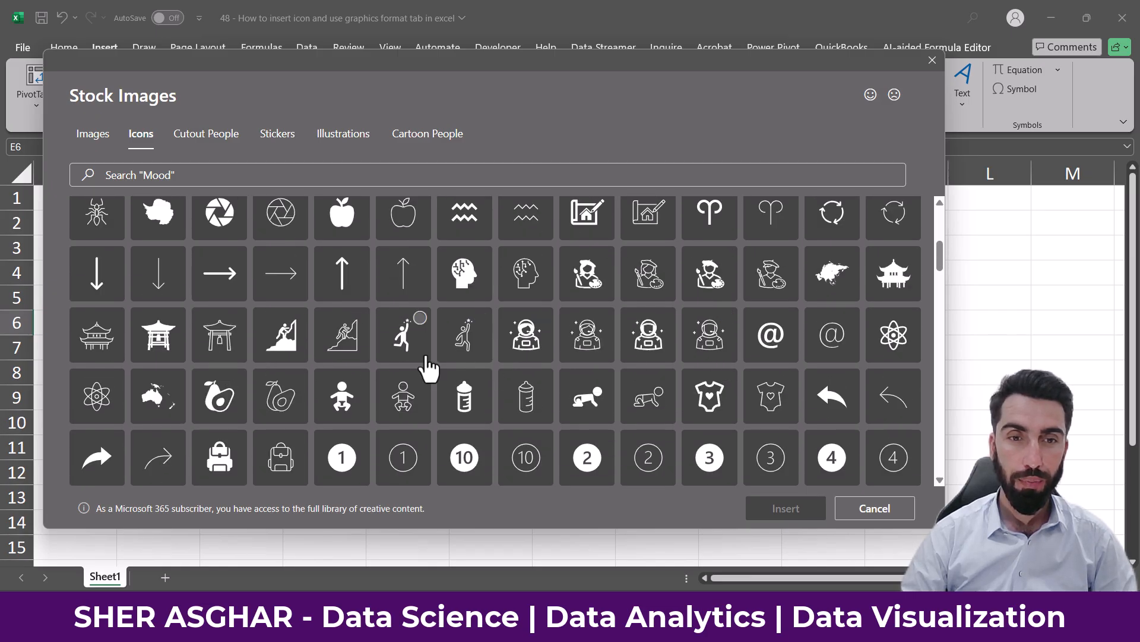
click(228, 381)
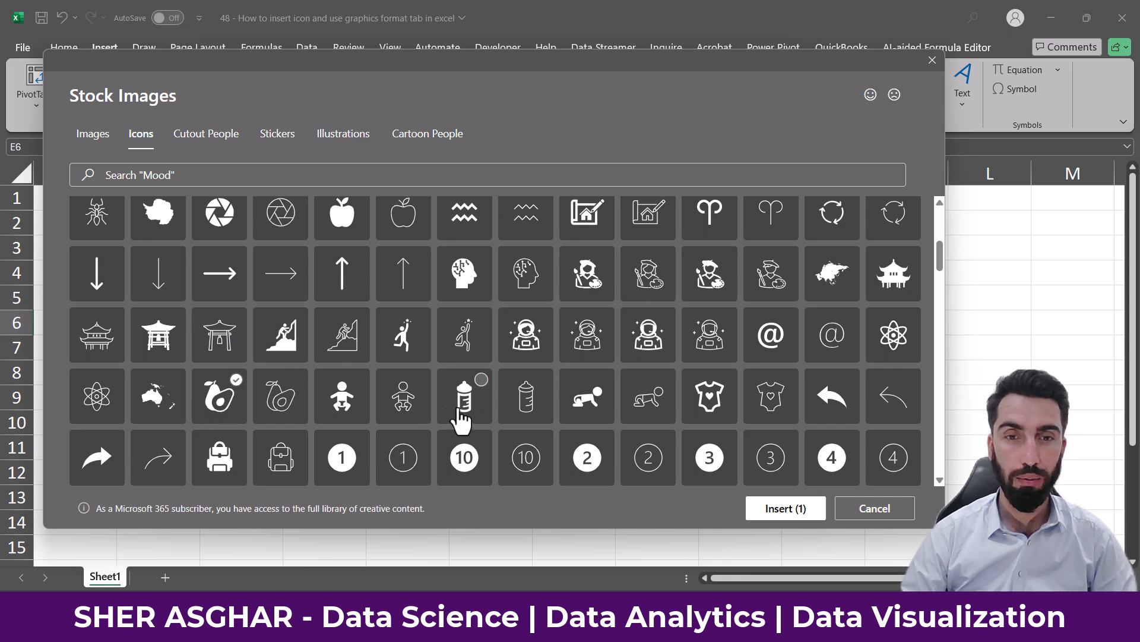
click(239, 385)
scroll(515, 371, up, 10)
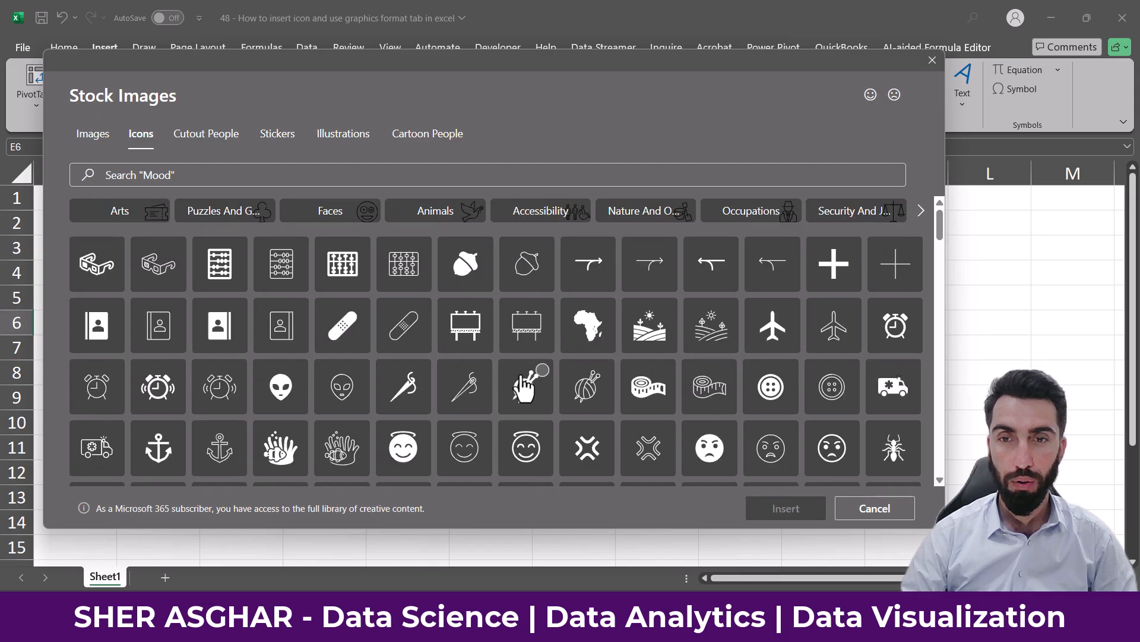
Step: Insert the solid airplane icon into the worksheet
click(788, 309)
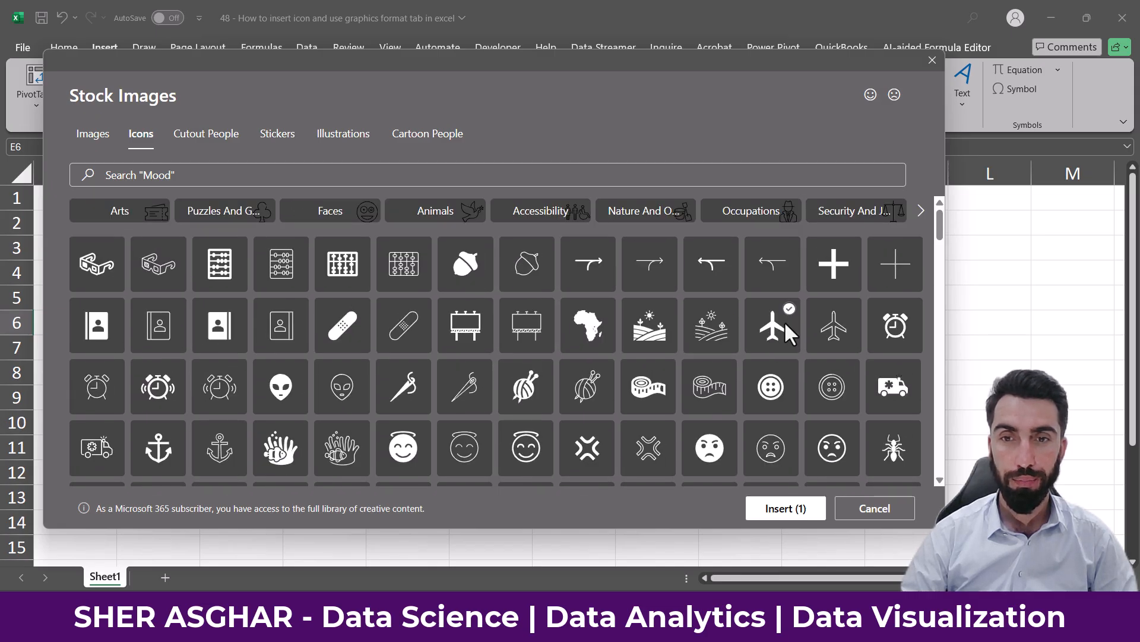
click(780, 509)
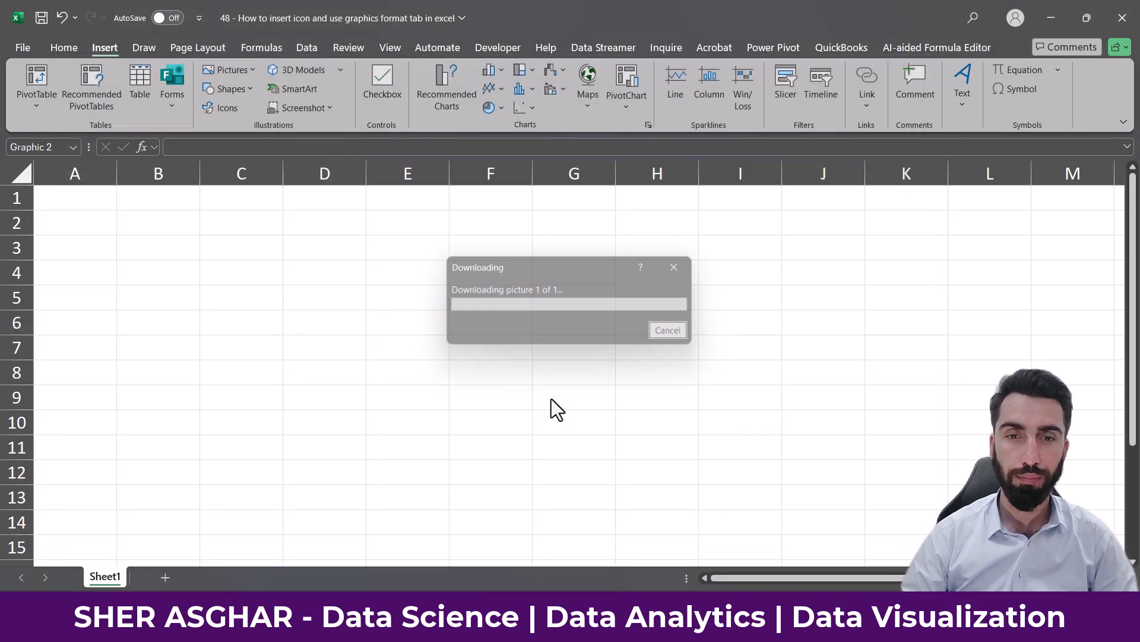
Step: Enlarge the airplane icon to about 1.67" by 1.67" and place it over columns A to C near row 1
drag(405, 349, 312, 297)
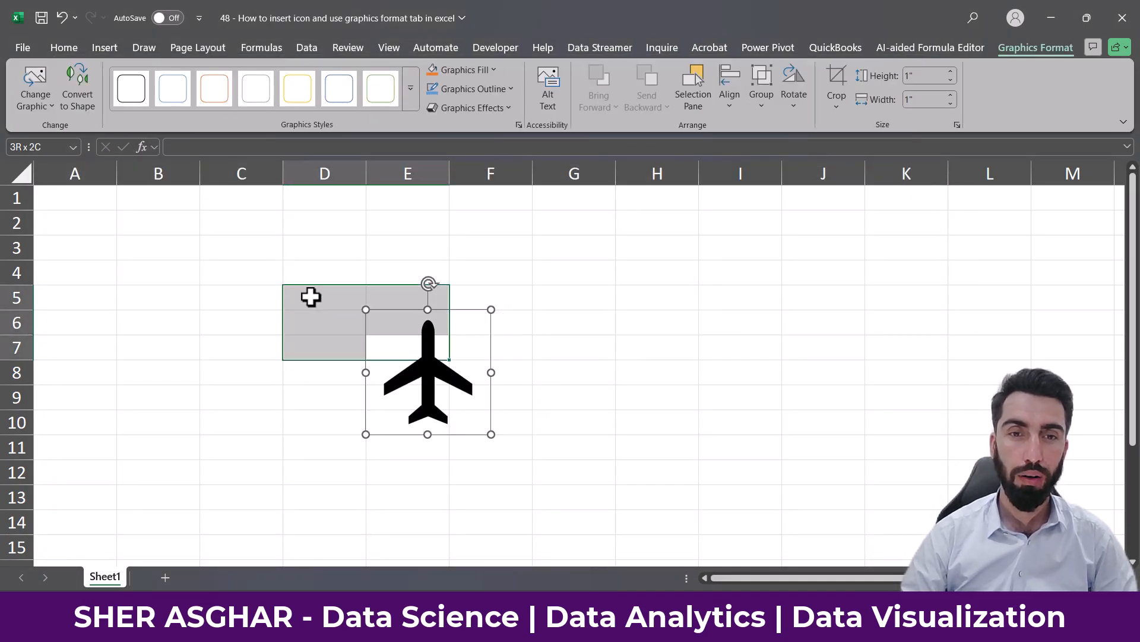
click(446, 377)
drag(446, 377, 272, 284)
drag(351, 373, 410, 422)
drag(307, 333, 190, 303)
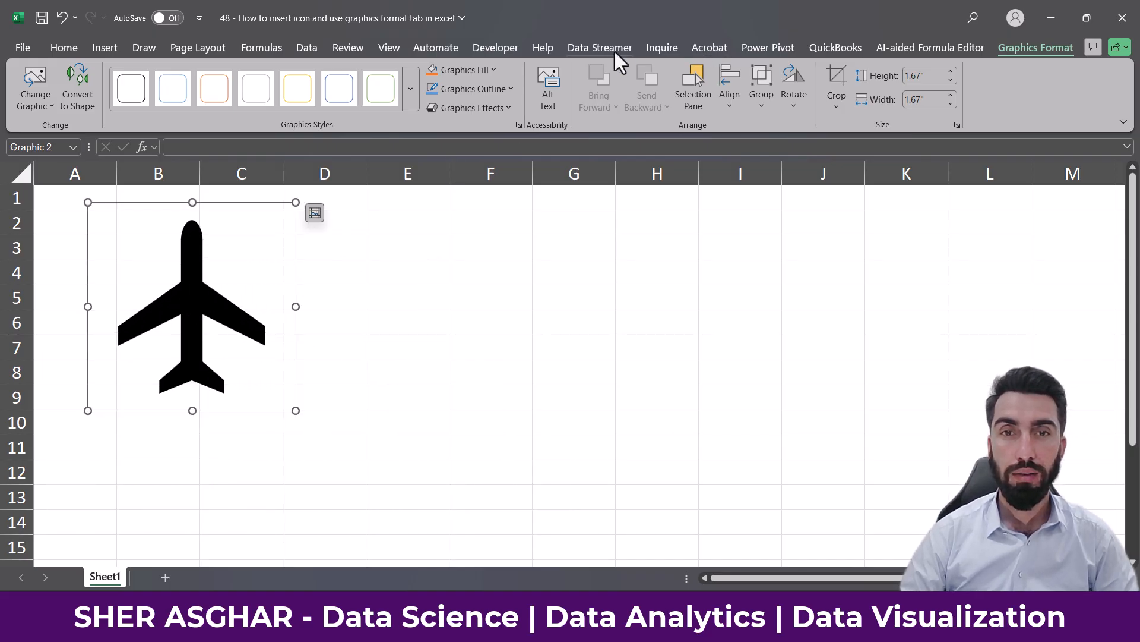
Step: Hide the worksheet gridlines and deselect the airplane icon
click(391, 49)
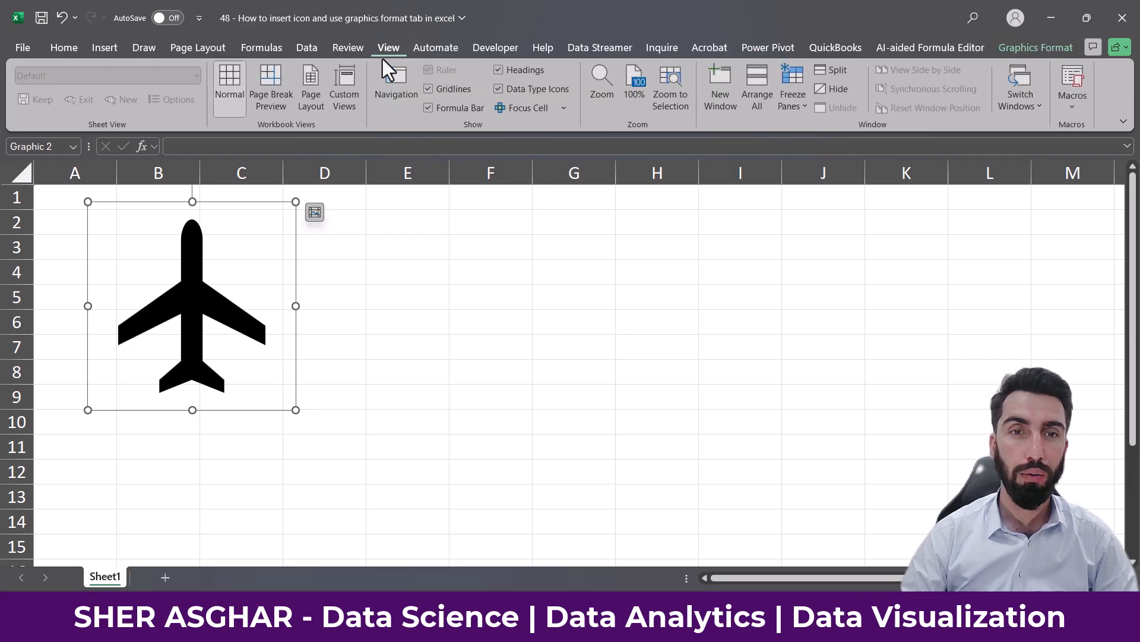
click(429, 89)
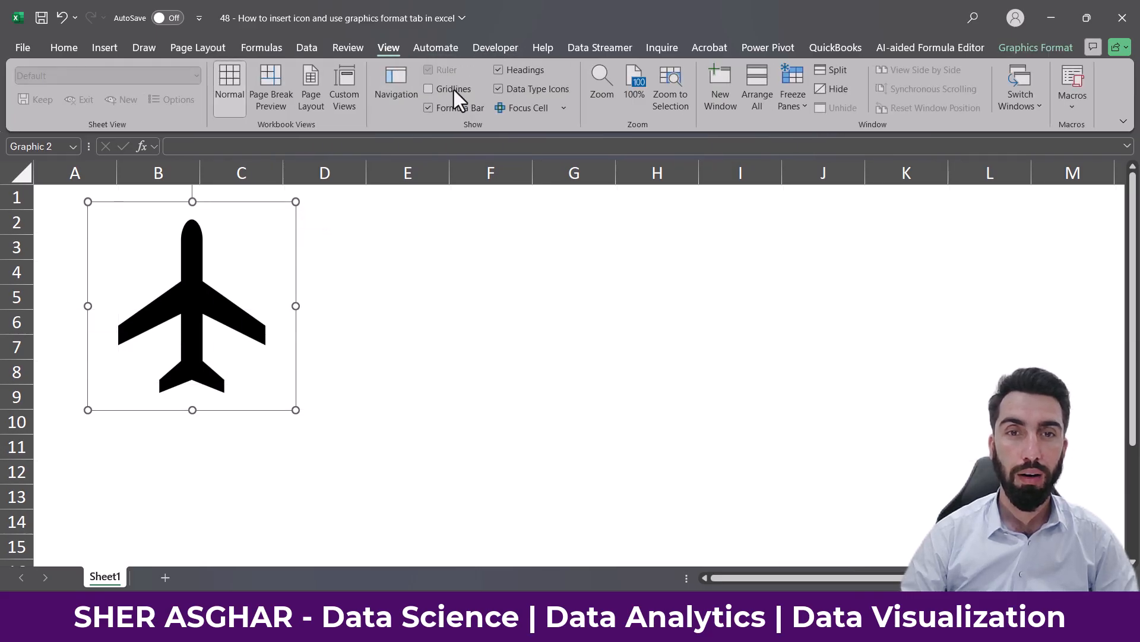
click(395, 247)
click(219, 272)
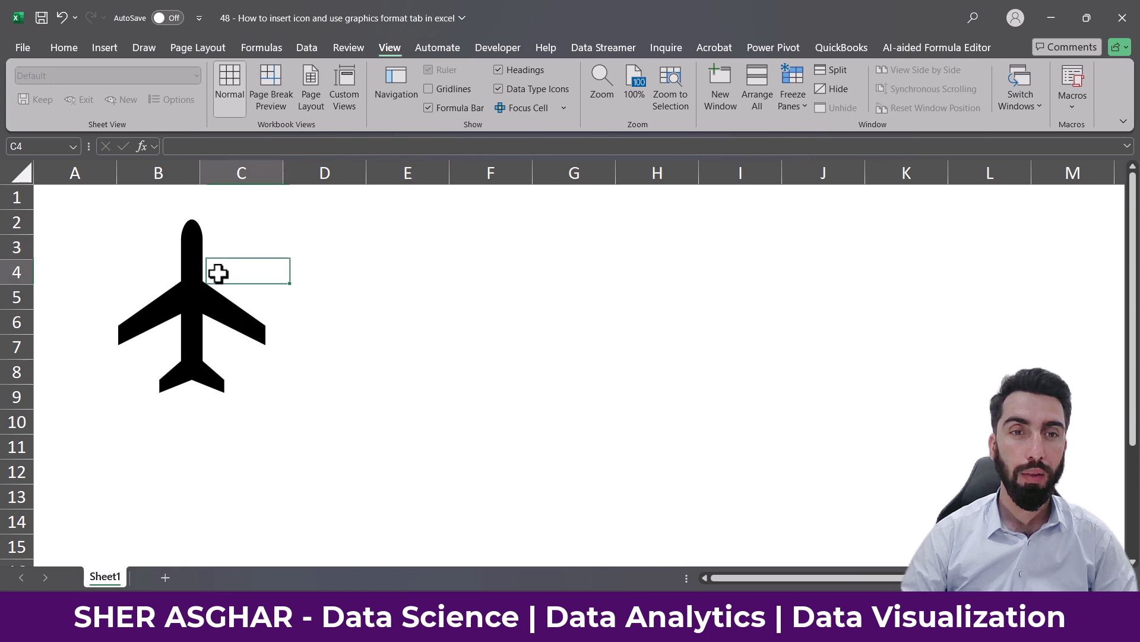
Step: Replace the airplane graphic with the solid alarm clock icon from the icon library
click(187, 283)
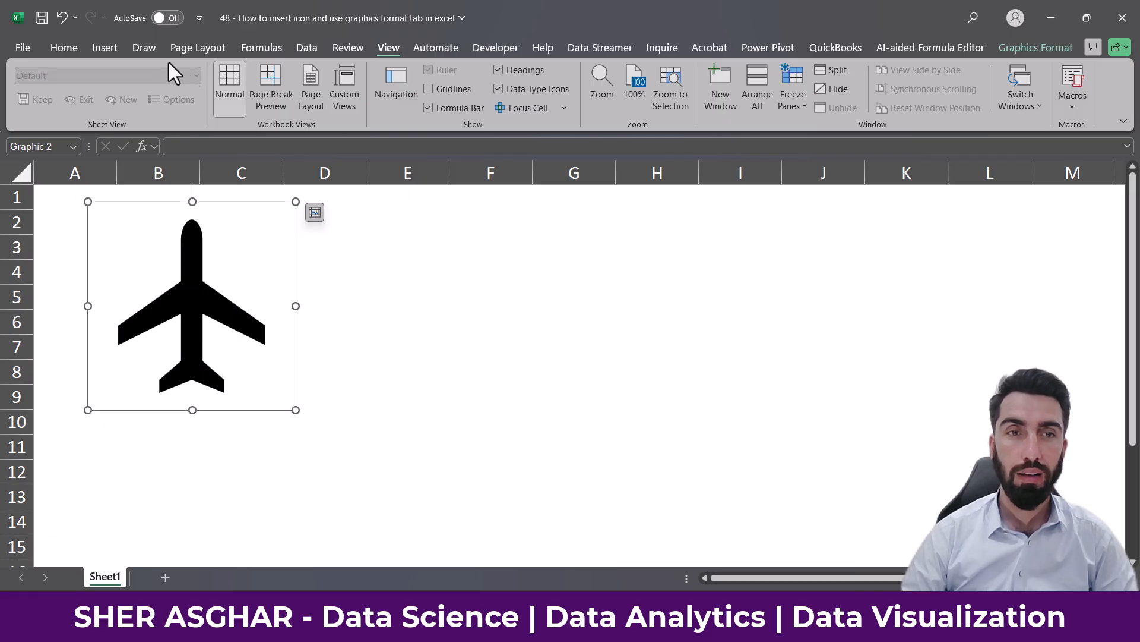
click(101, 51)
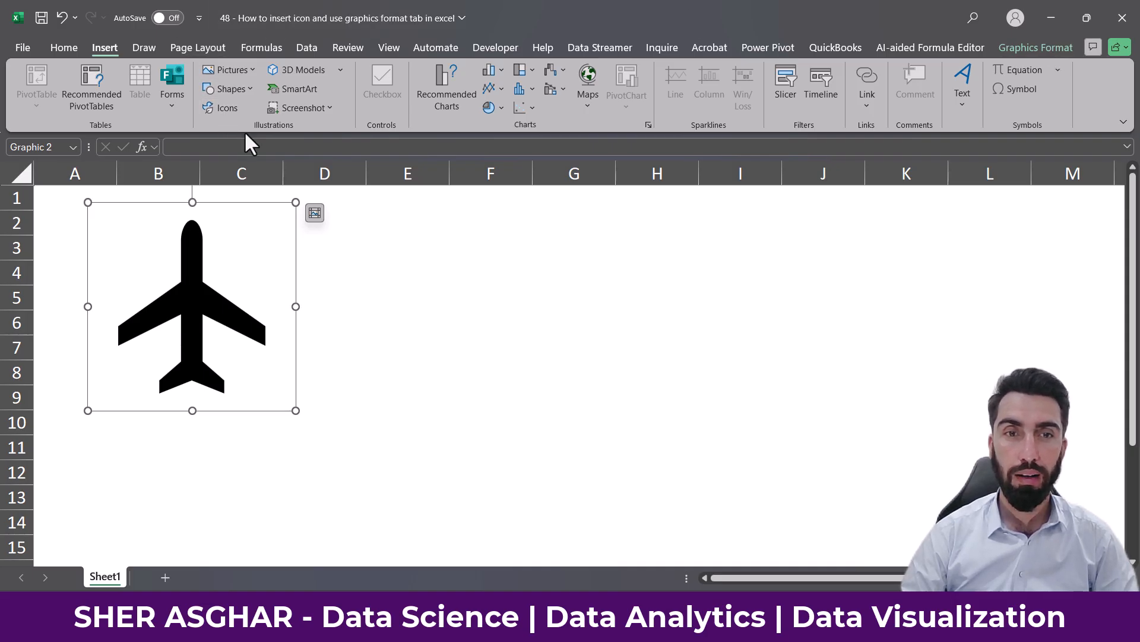
click(1036, 48)
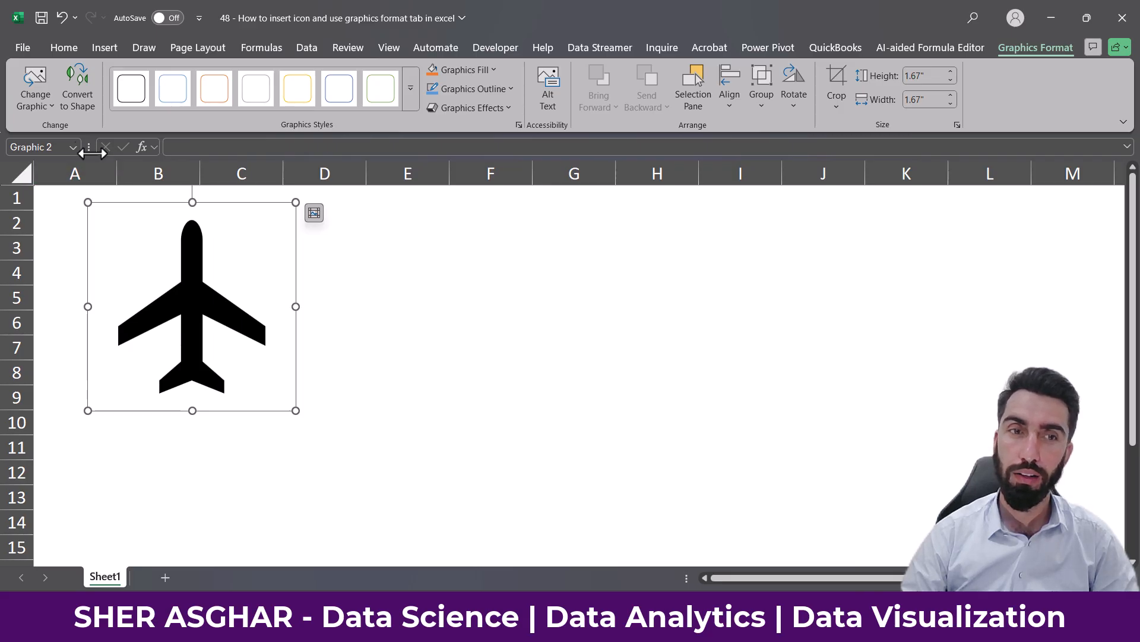
click(49, 104)
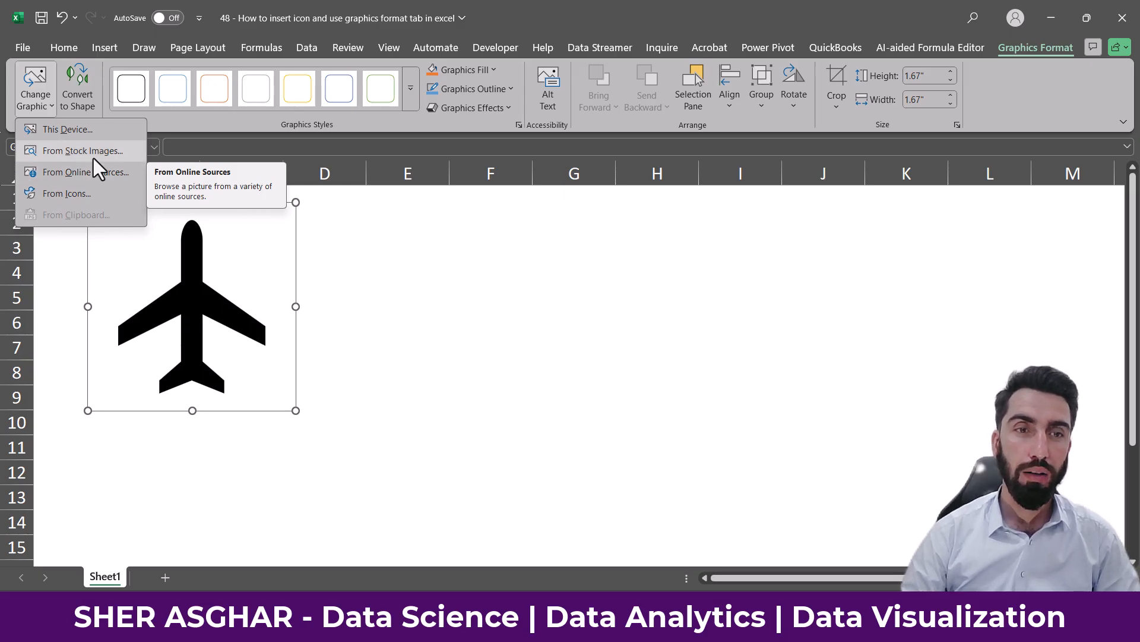
click(64, 196)
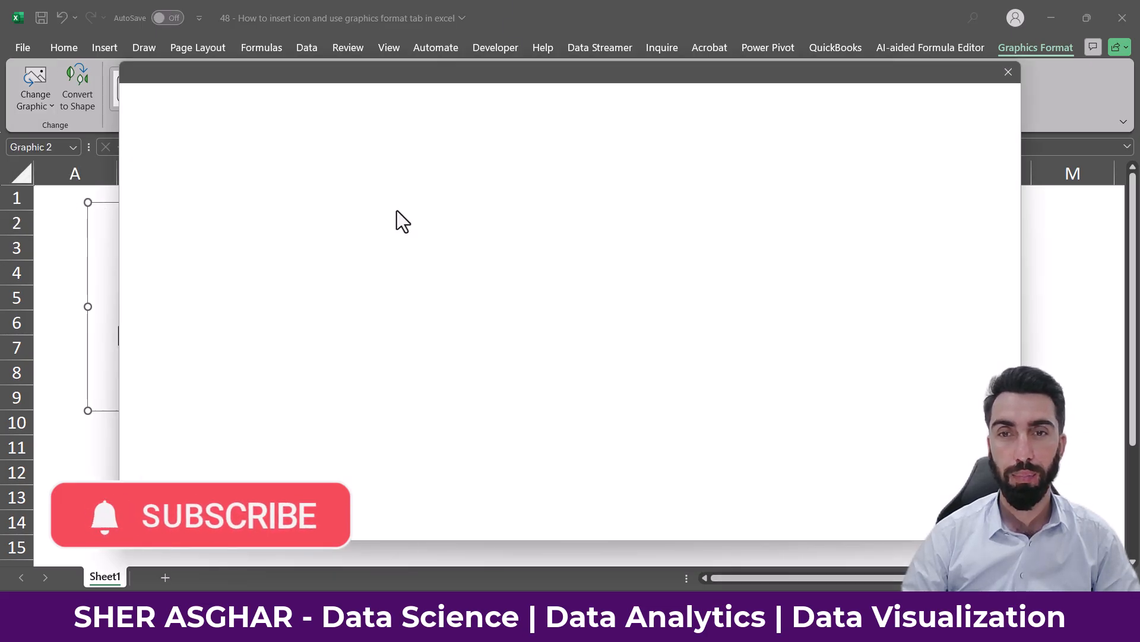
drag(615, 73, 537, 46)
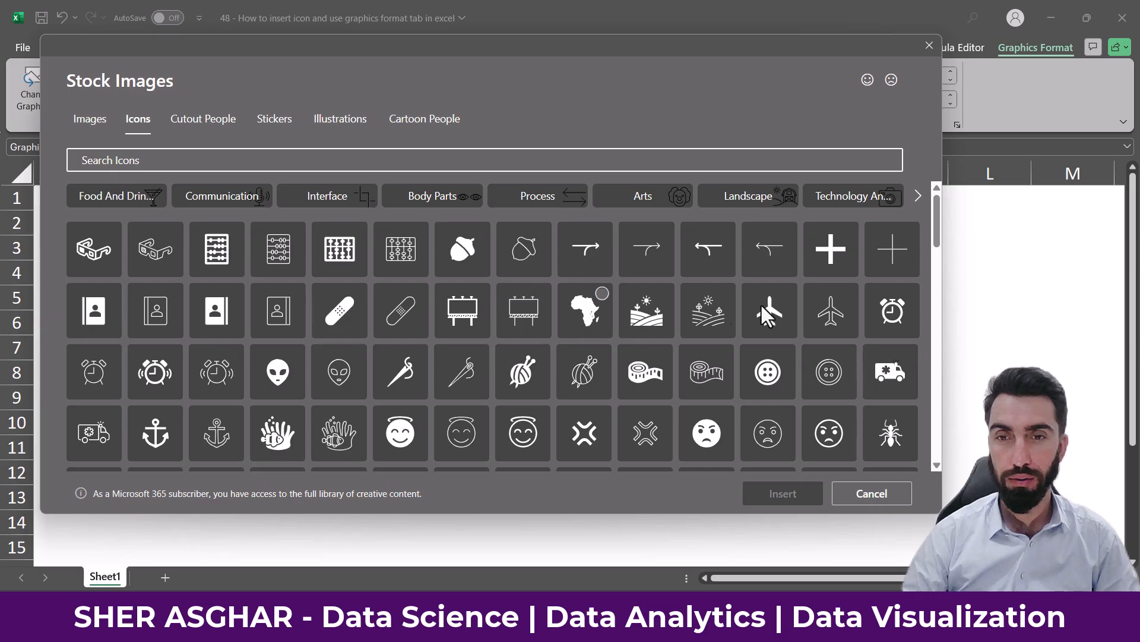
click(907, 294)
click(790, 499)
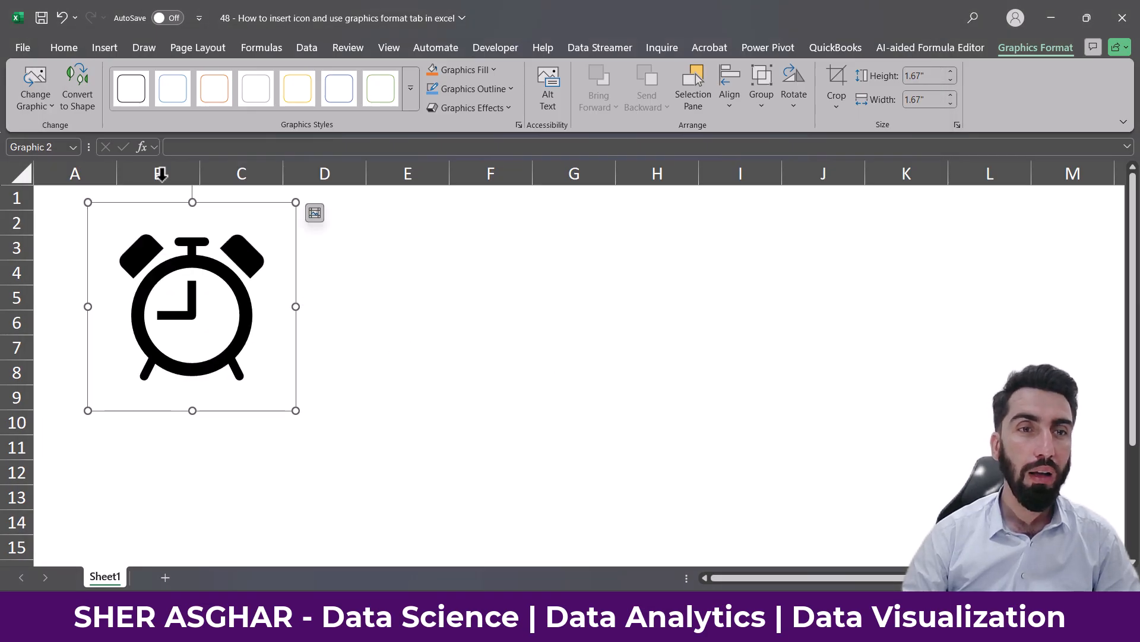
click(47, 108)
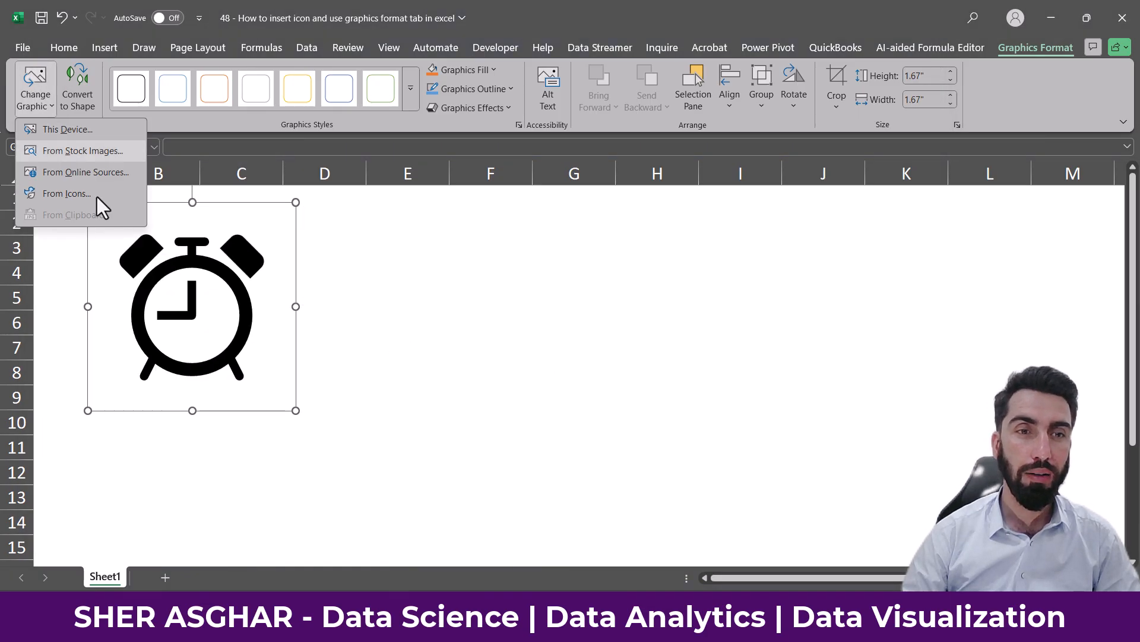
click(227, 290)
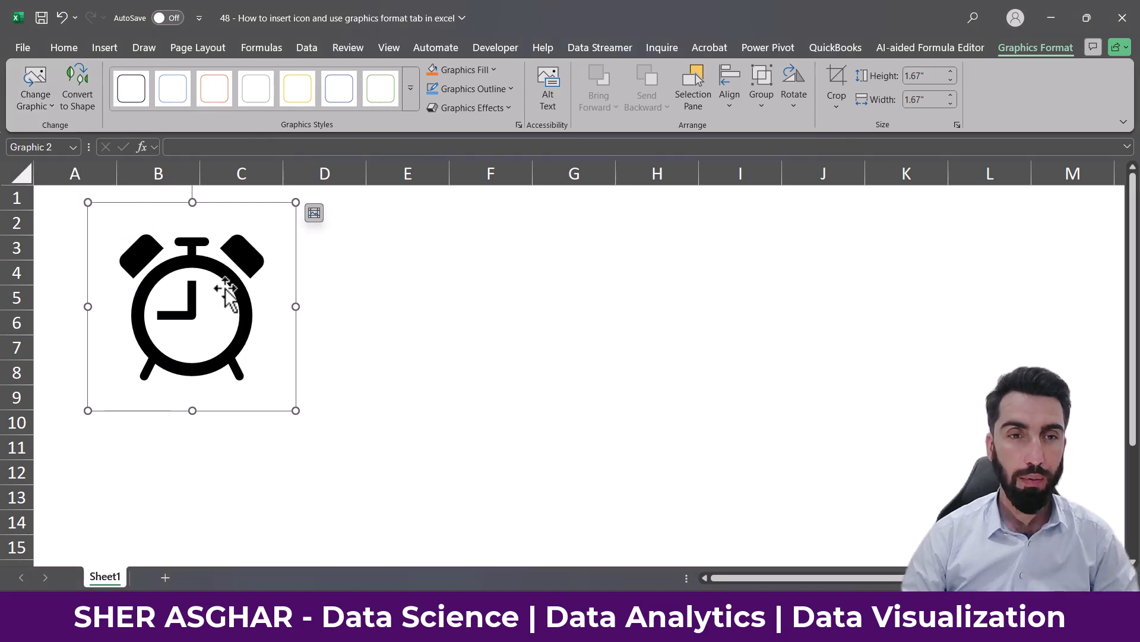
click(40, 109)
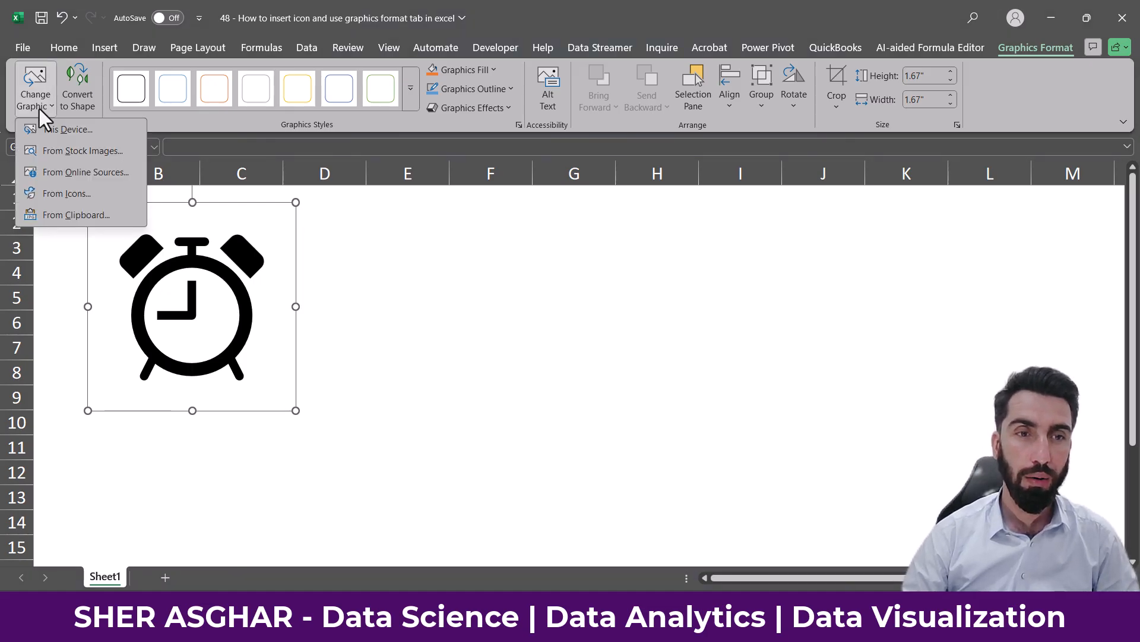
click(62, 217)
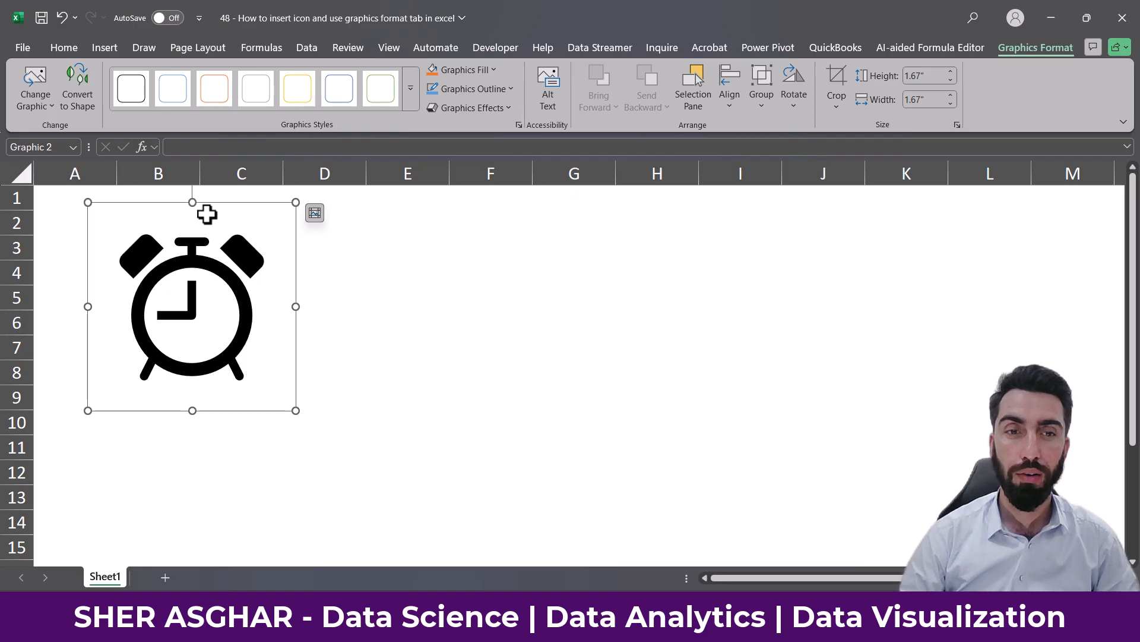
Step: Convert the alarm clock icon to shapes and move its two bells away from the clock body
click(84, 86)
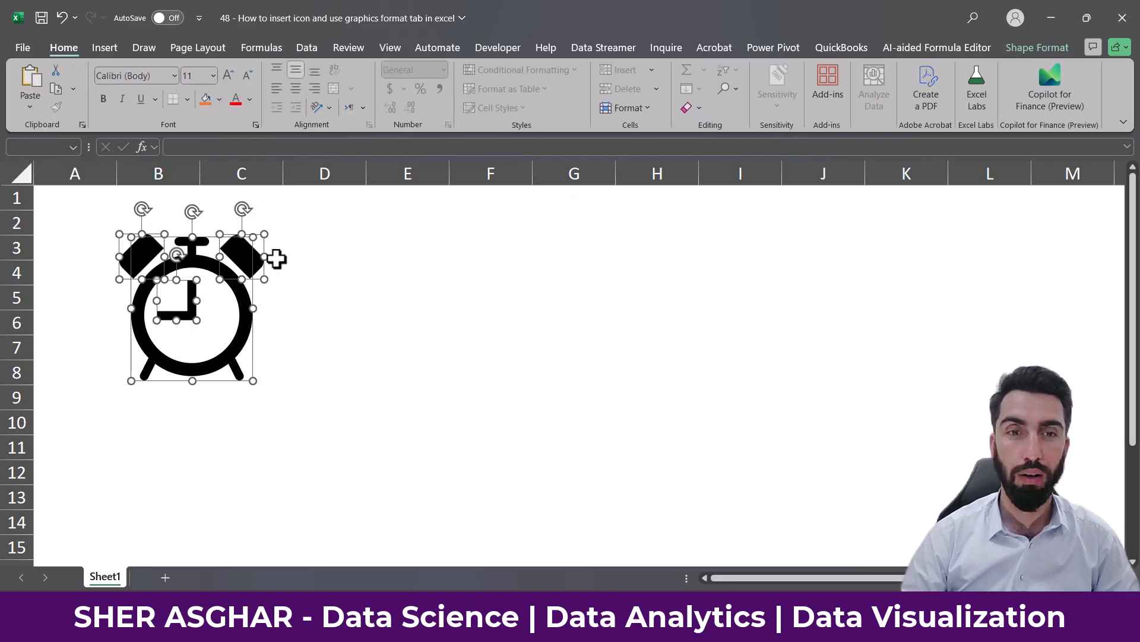
click(291, 253)
click(242, 254)
drag(242, 255, 355, 259)
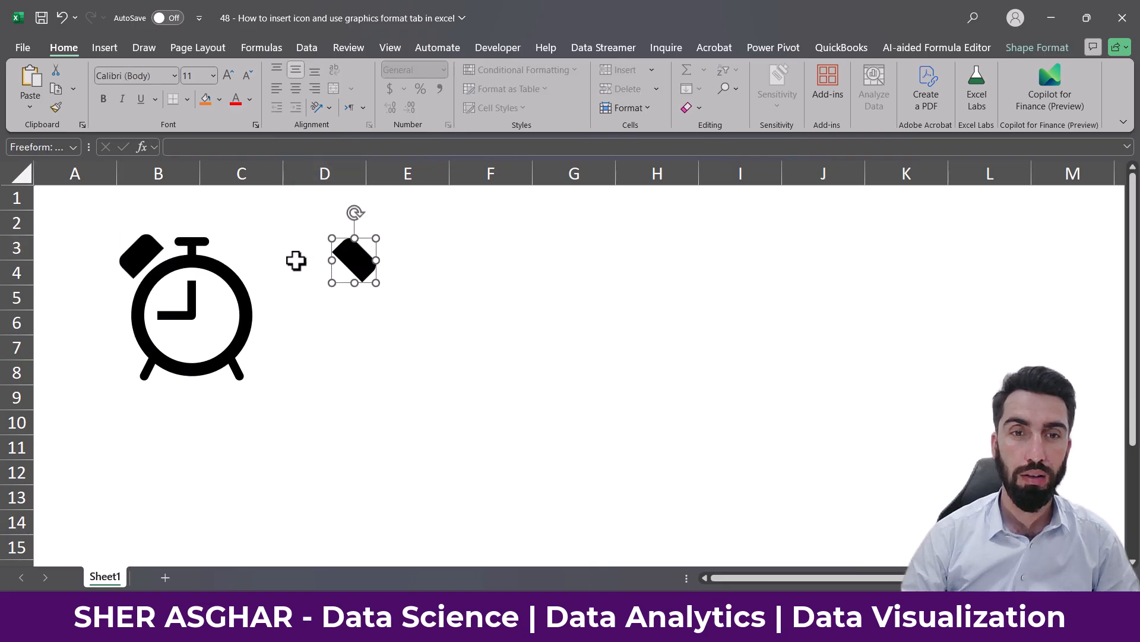
drag(140, 257, 77, 236)
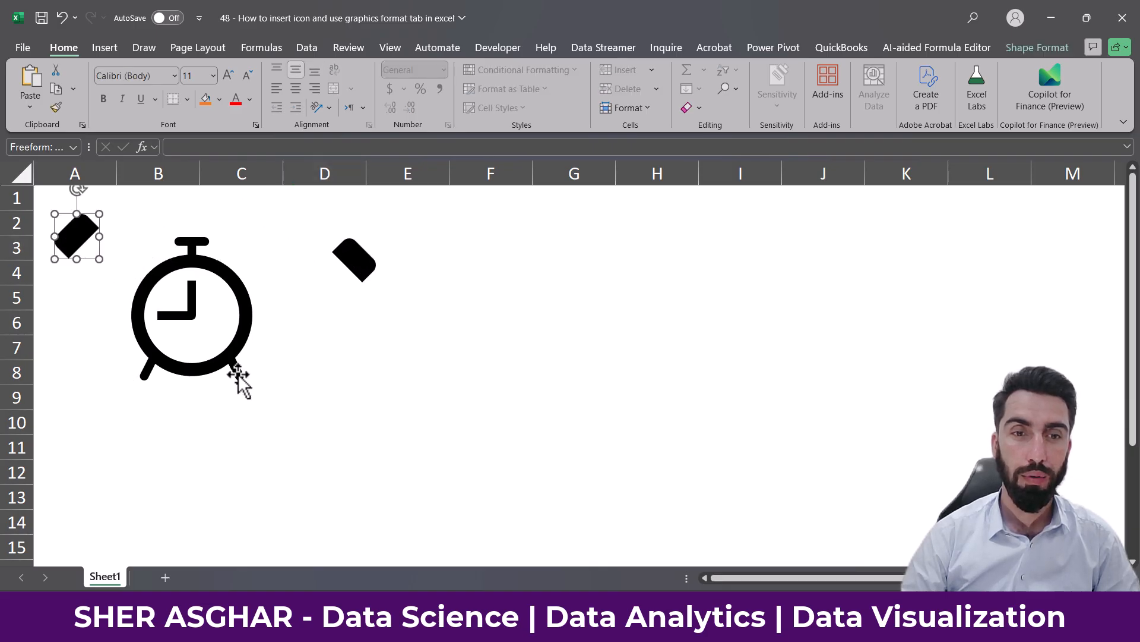
Step: Separate the clock body and the clock hands into two spaced-apart pieces
drag(239, 379, 331, 411)
drag(173, 317, 150, 320)
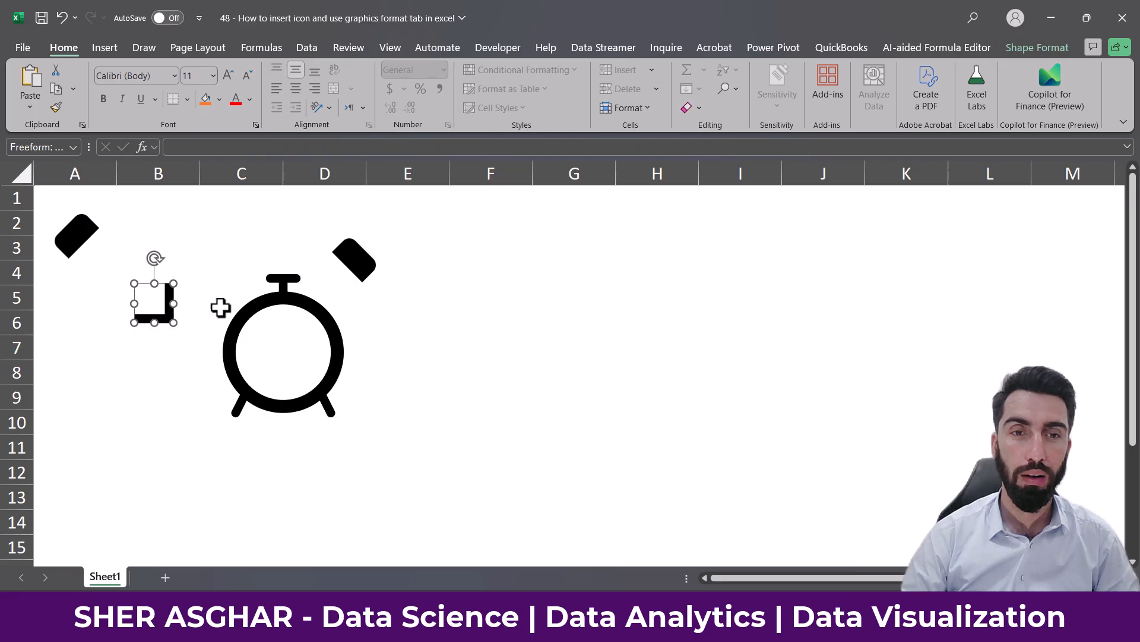
click(282, 287)
drag(283, 286, 268, 267)
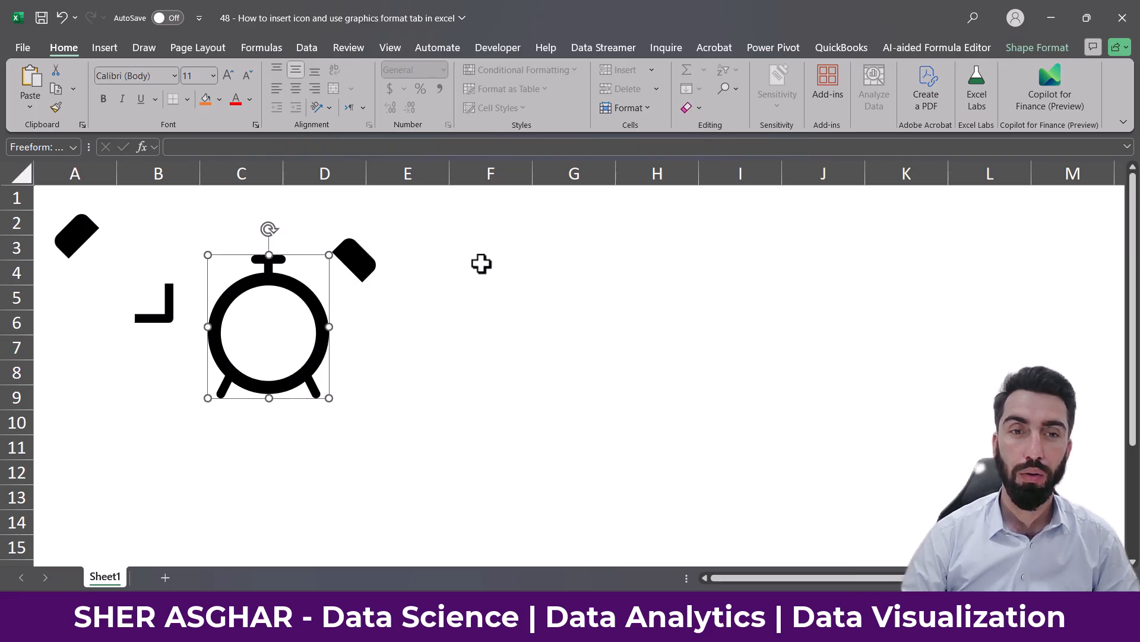
Step: Undo the moves of the clock parts and the conversion to shapes
click(1030, 52)
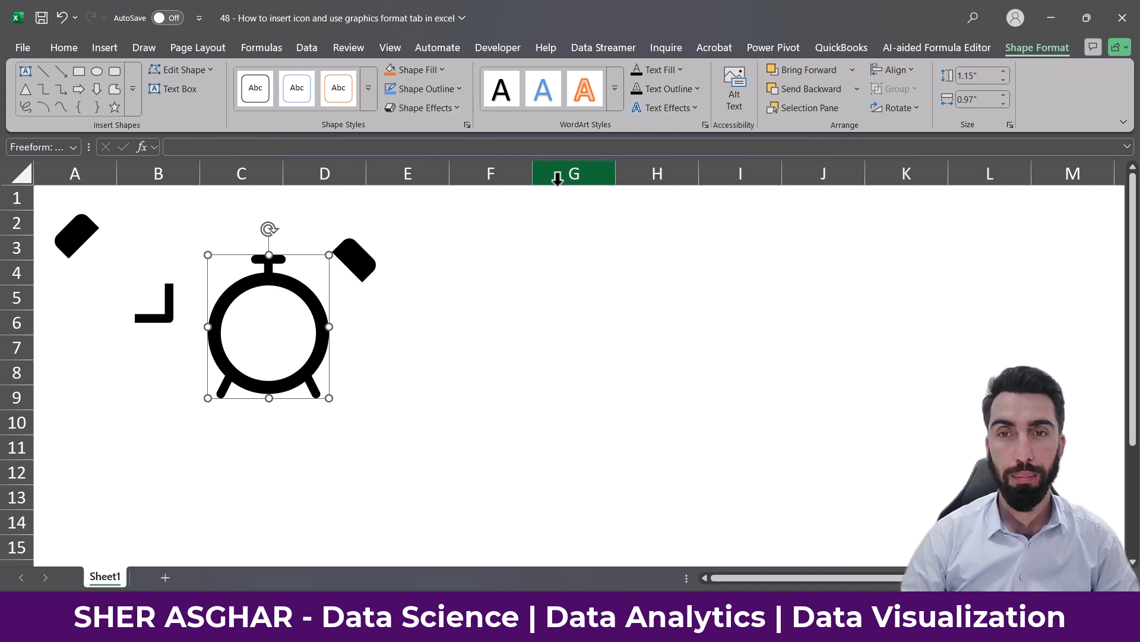
click(414, 291)
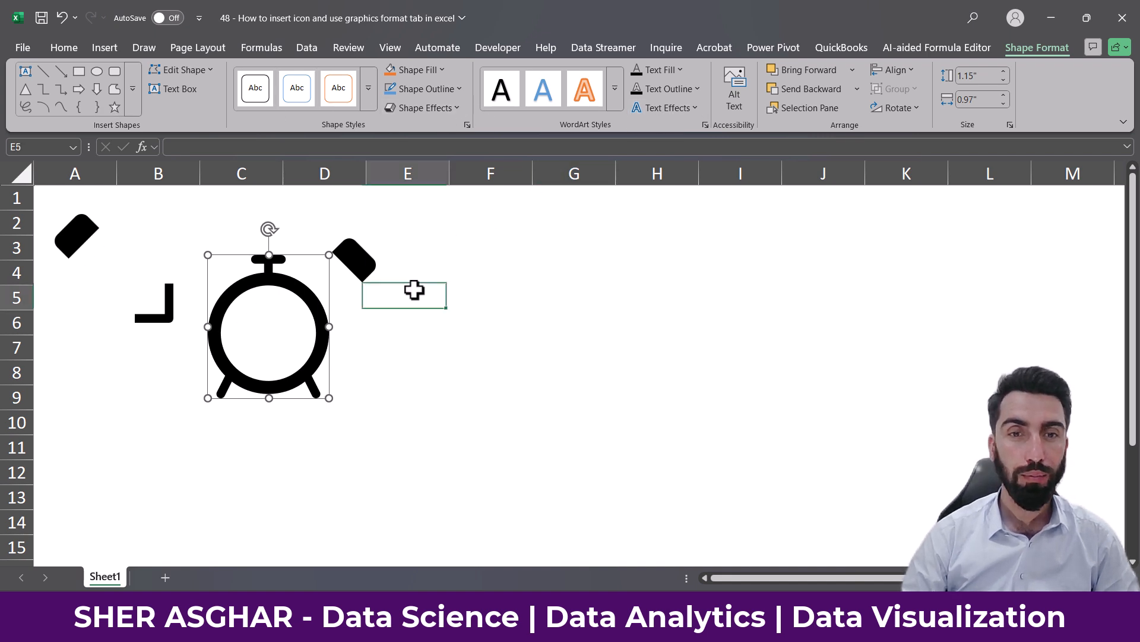
key(ctrl+z)
key(ctrl+z)
key(ctrl+z)
key(ctrl+z)
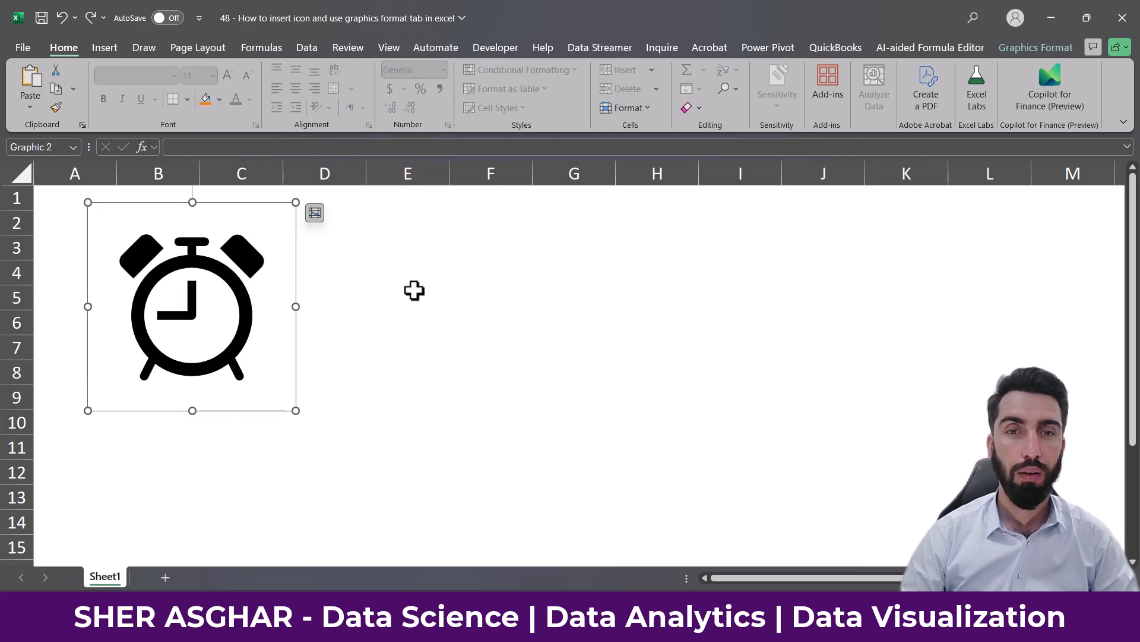
Step: Enlarge the alarm clock graphic proportionally to about 2.37" by 2.37"
click(1045, 48)
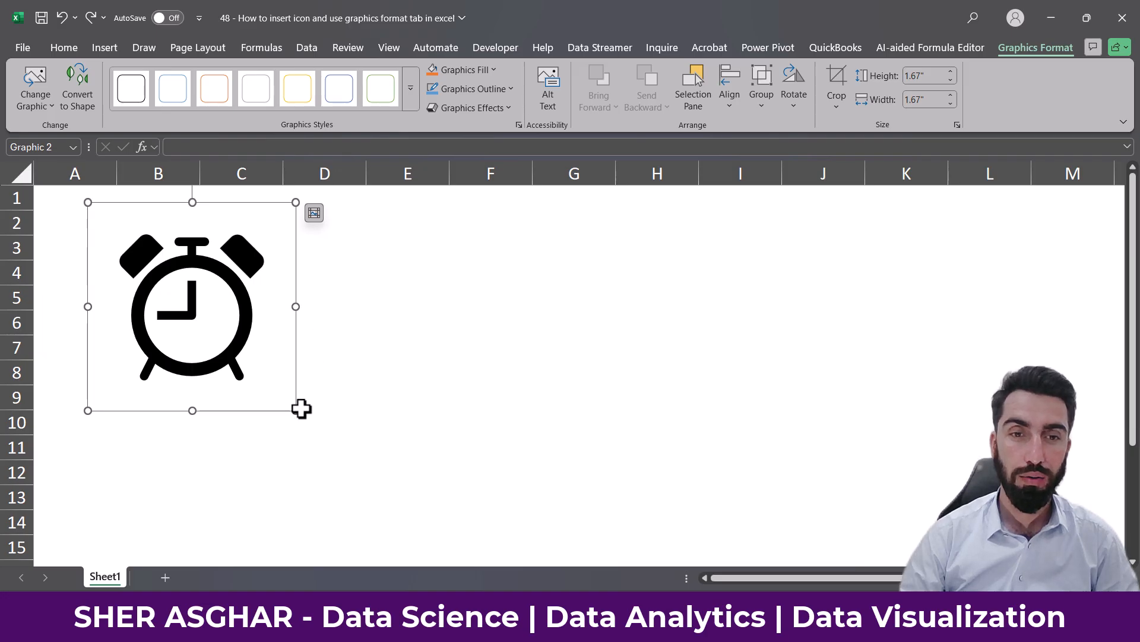
drag(295, 411, 384, 497)
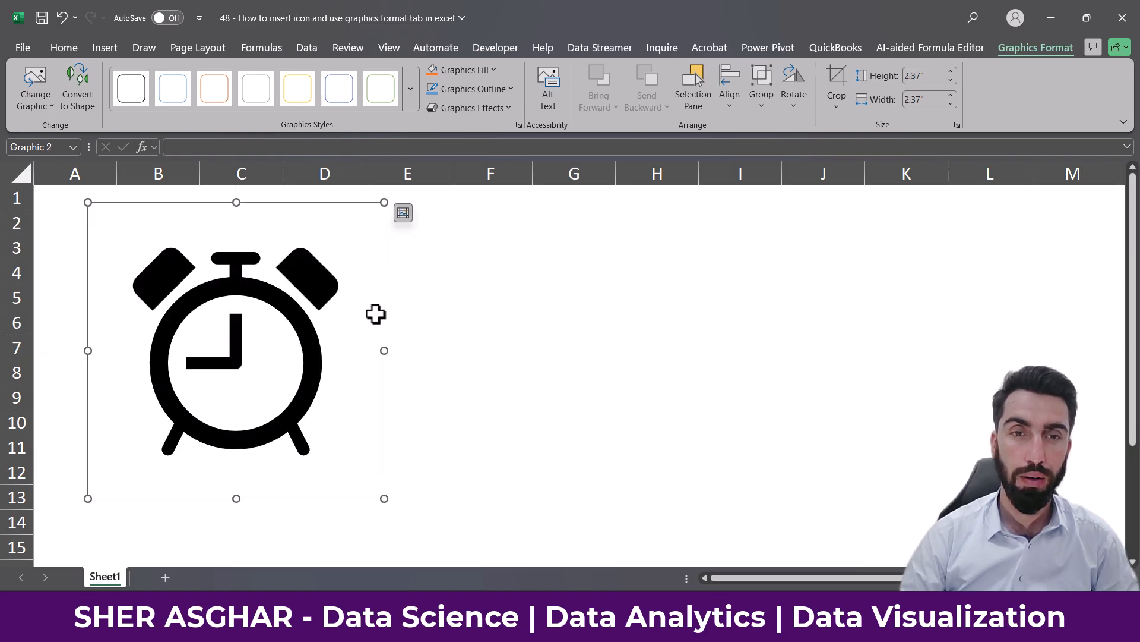
Step: Apply the preset graphics style with gold fill and dark outline to the alarm clock
click(411, 89)
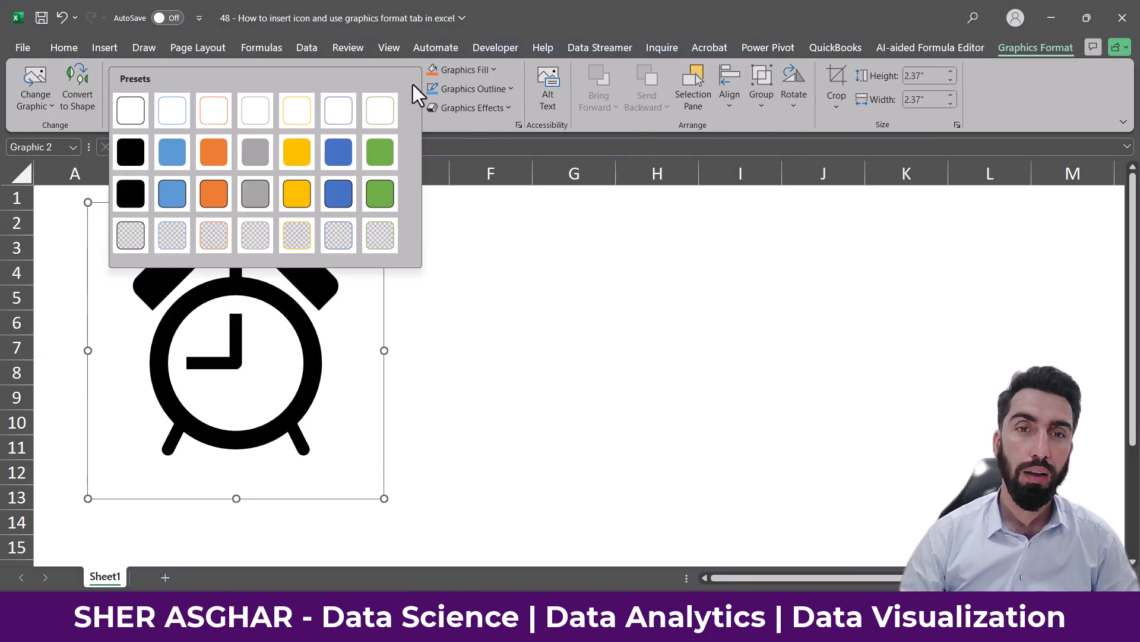
click(429, 128)
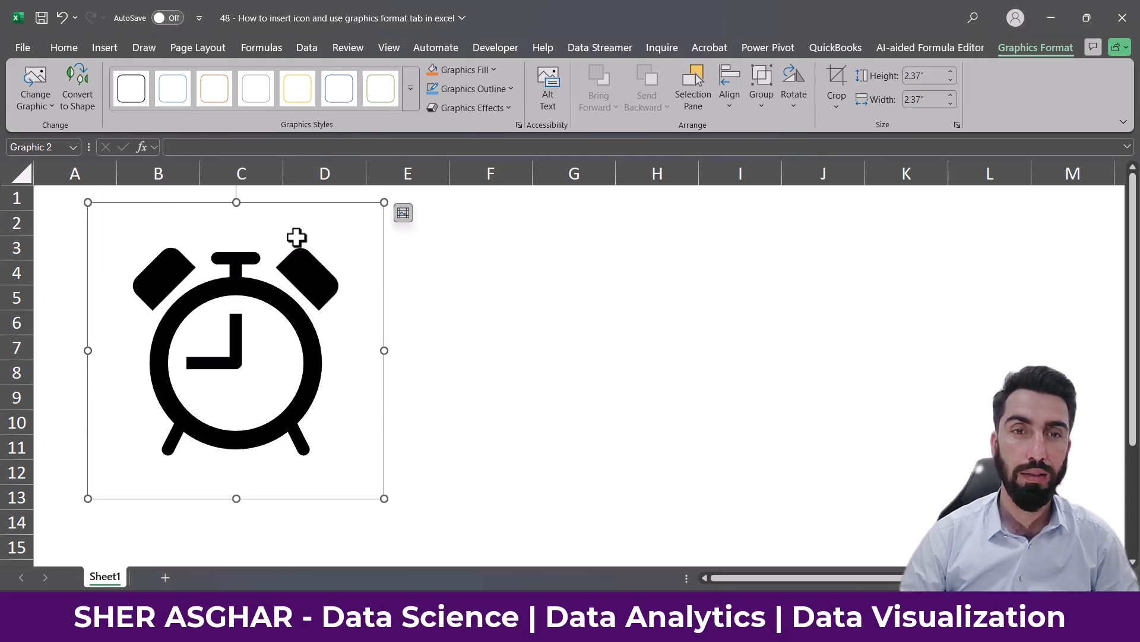
click(410, 95)
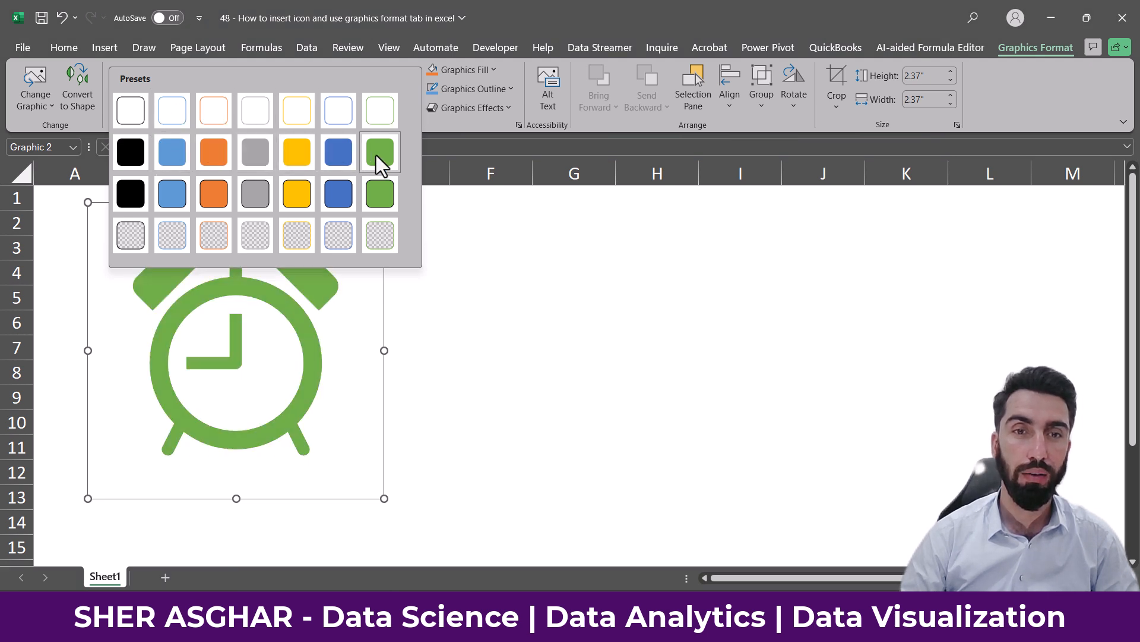
click(294, 192)
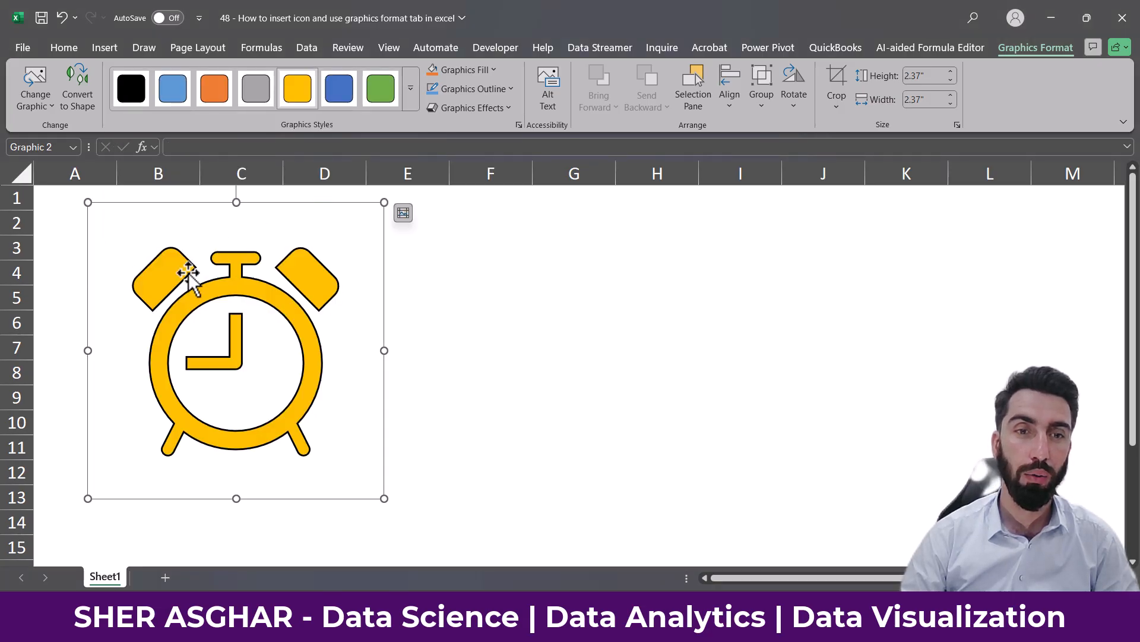
Step: Fill the alarm clock with a custom standard red and make the fill partly transparent
click(489, 72)
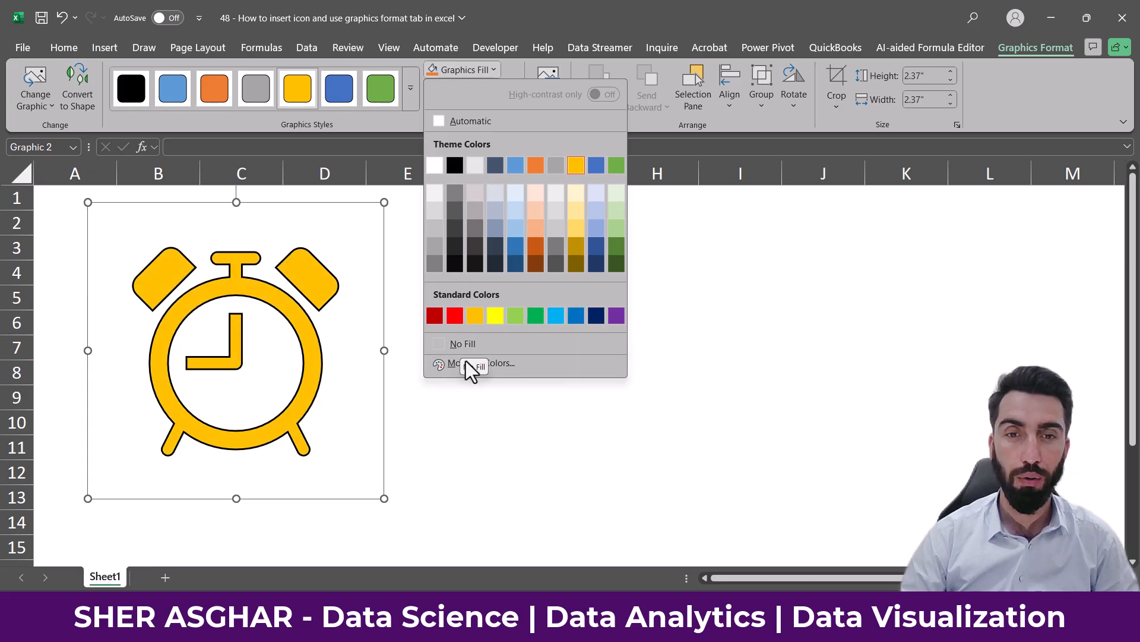
click(496, 368)
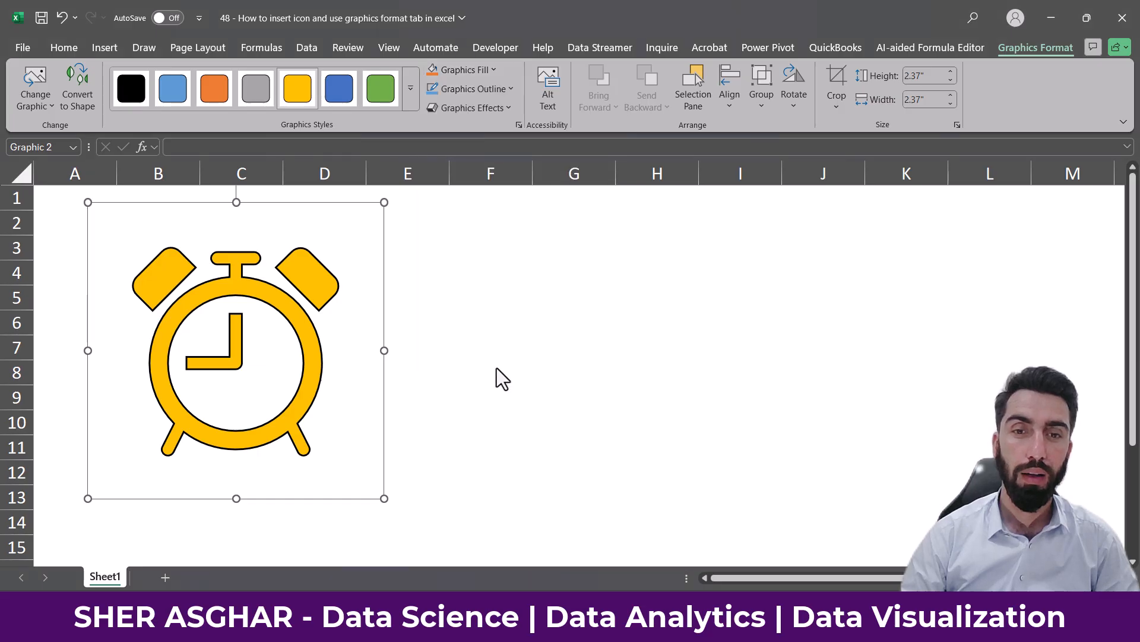
drag(641, 155, 365, 95)
click(358, 194)
click(337, 166)
click(319, 125)
click(345, 202)
click(345, 208)
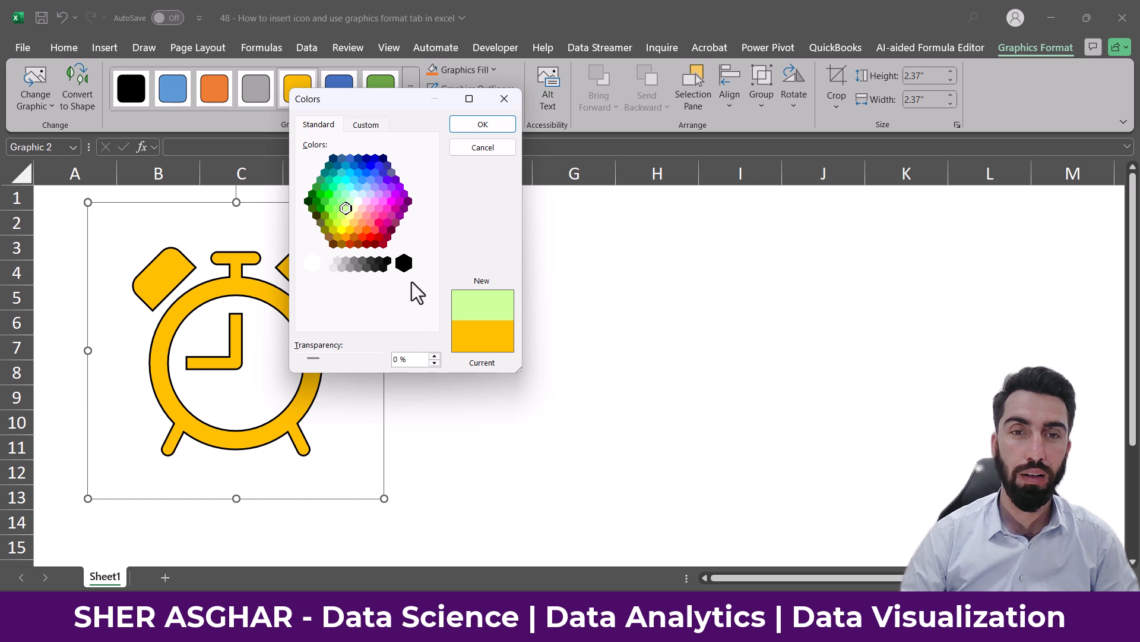
click(370, 237)
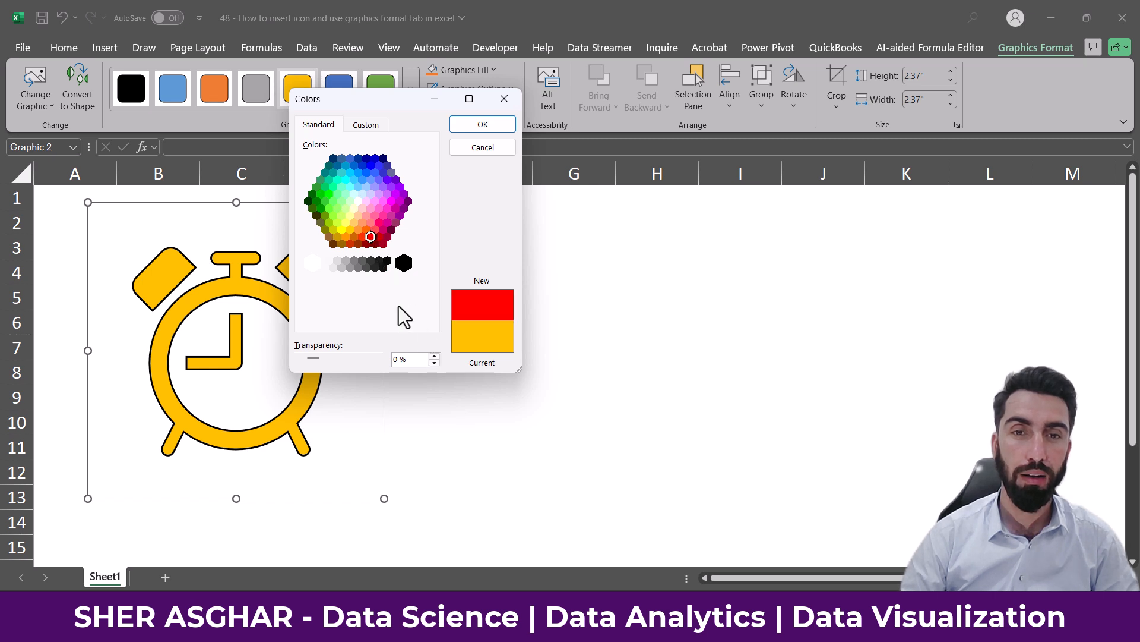
click(434, 358)
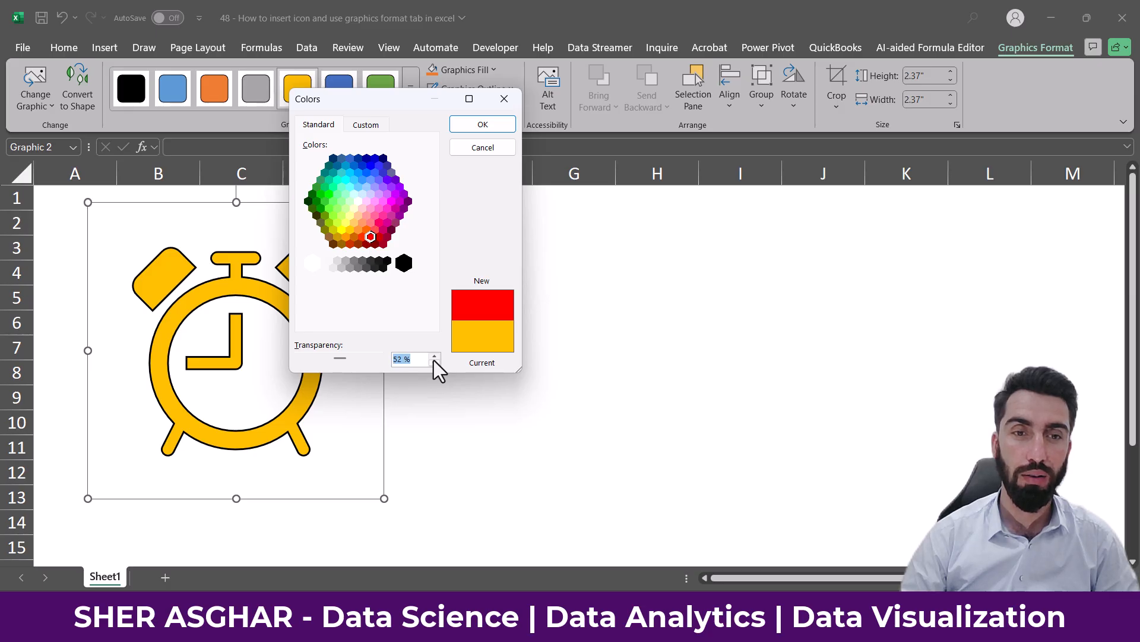
click(481, 125)
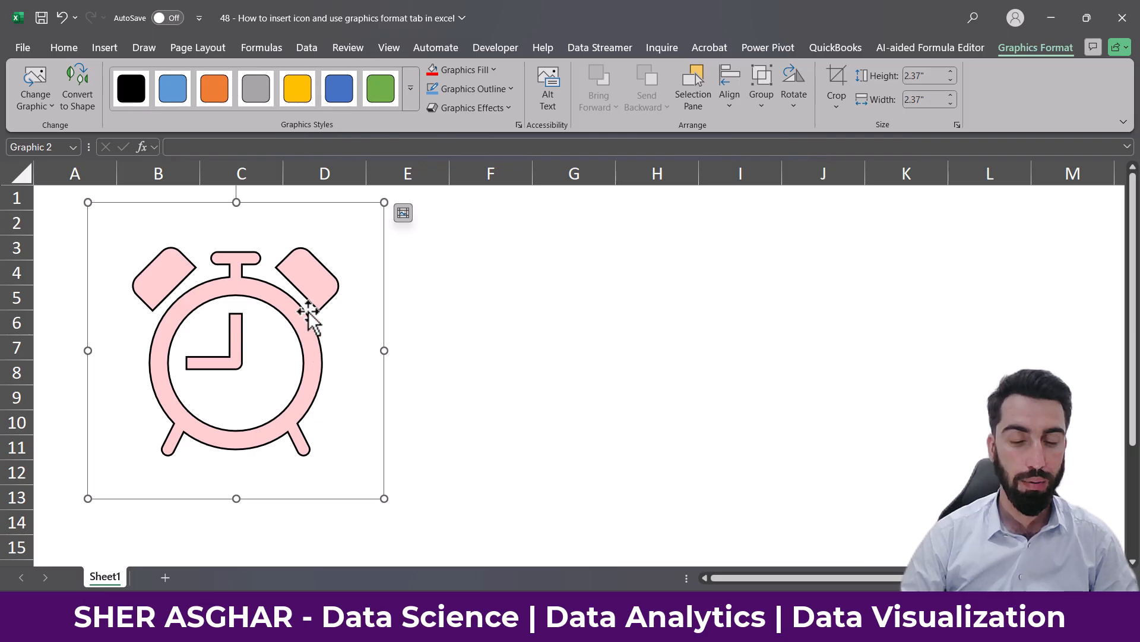
Step: Undo the partly transparent red fill of the alarm clock
key(ctrl+z)
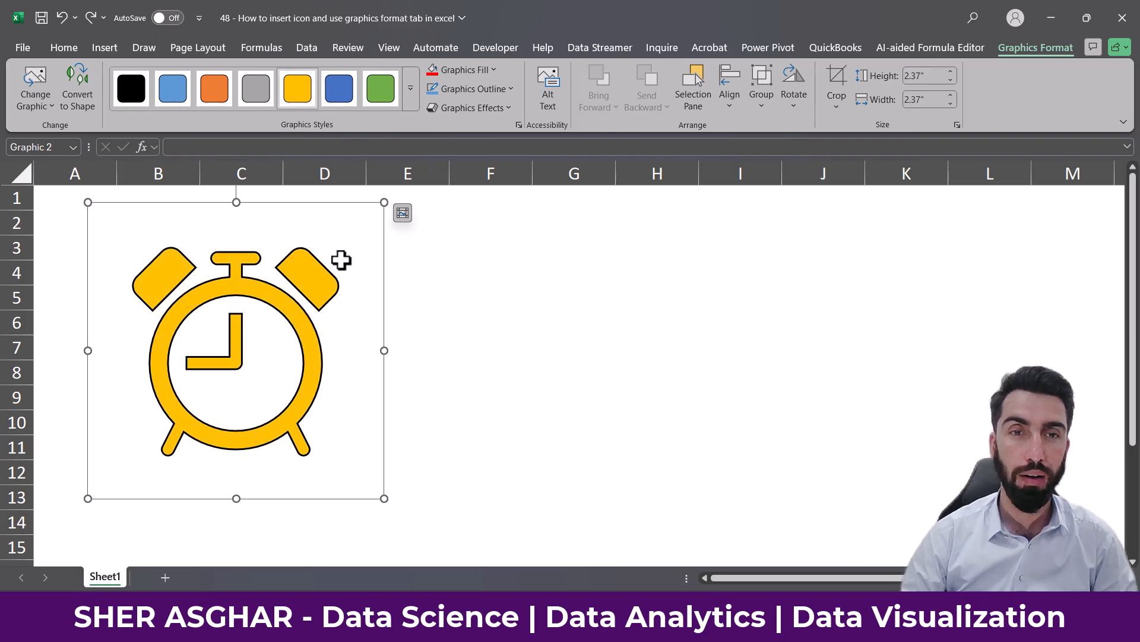
click(468, 69)
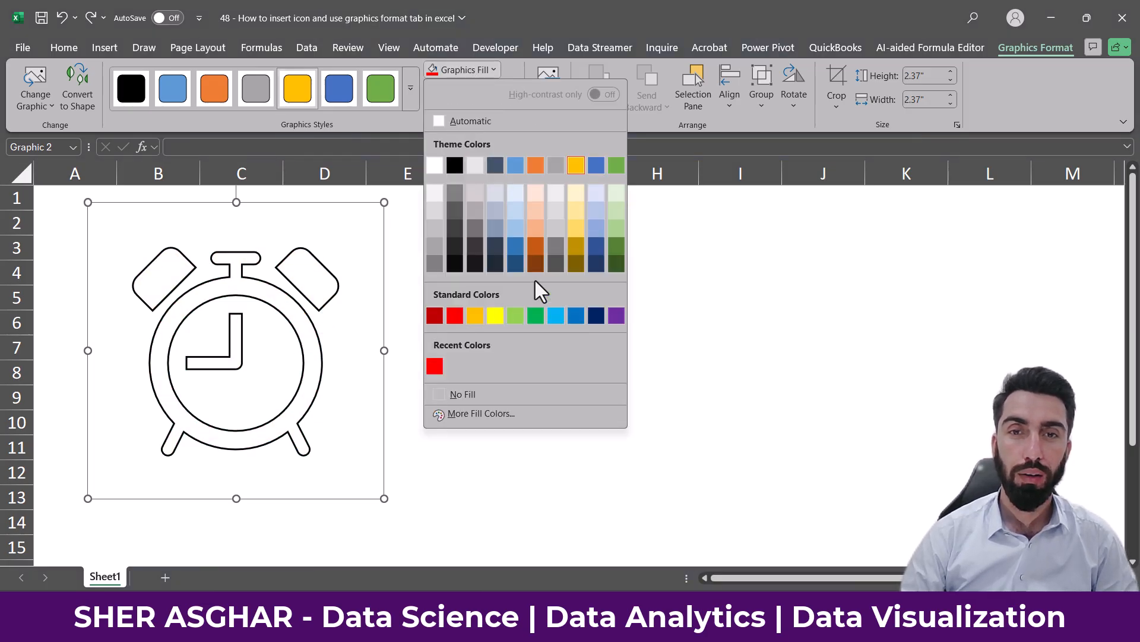
click(391, 287)
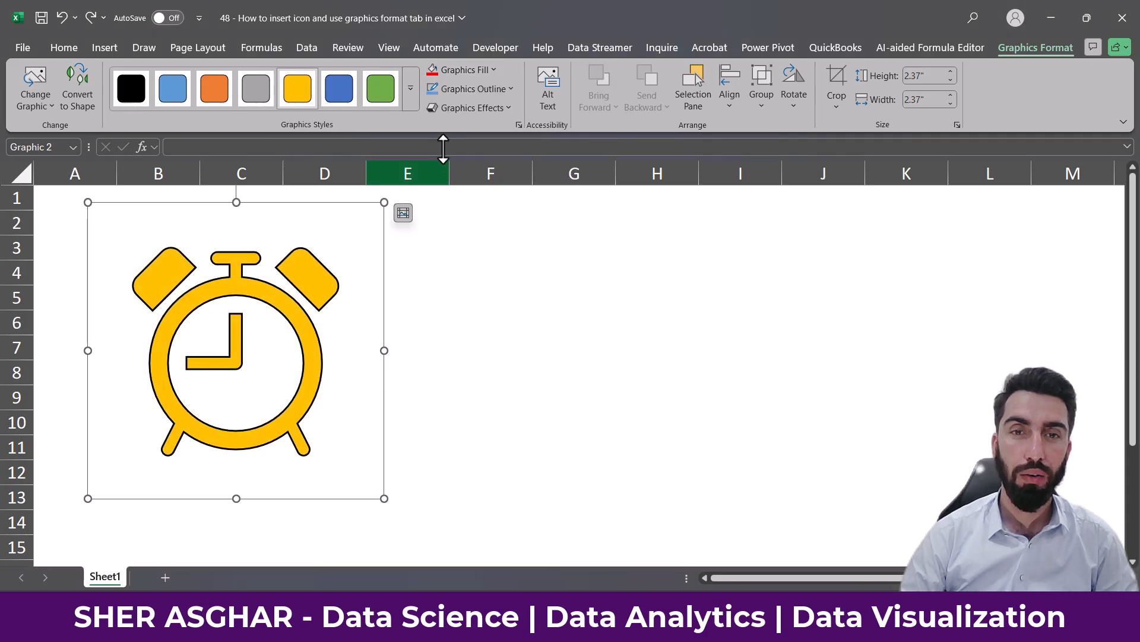
Step: Set the alarm clock's outline to 3 pt weight and standard green
click(491, 94)
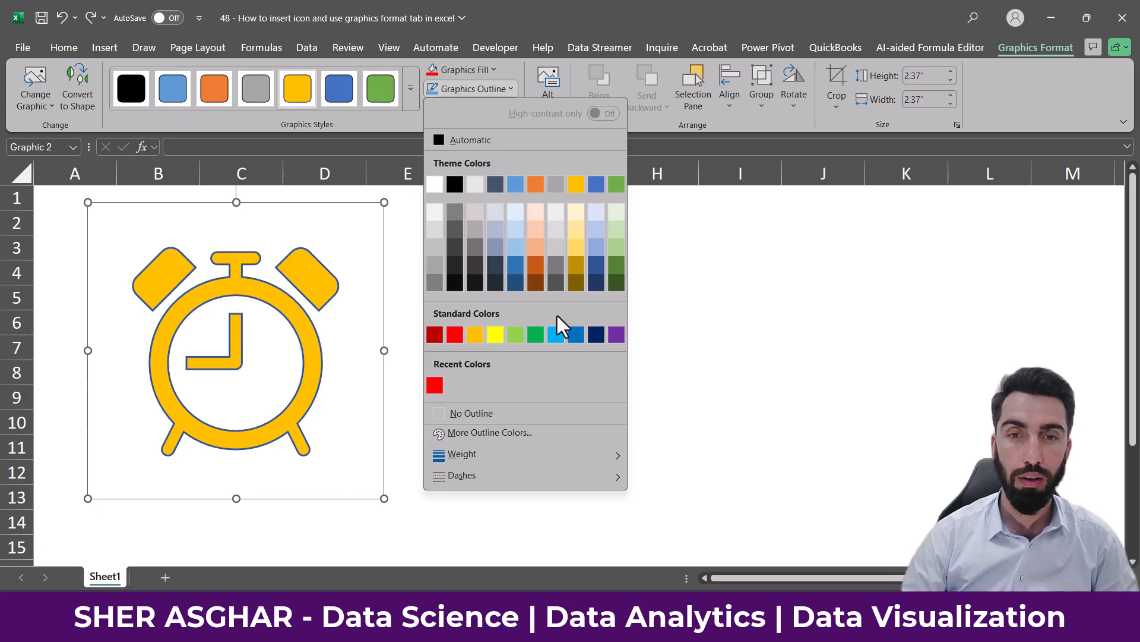
mouse_move(555, 453)
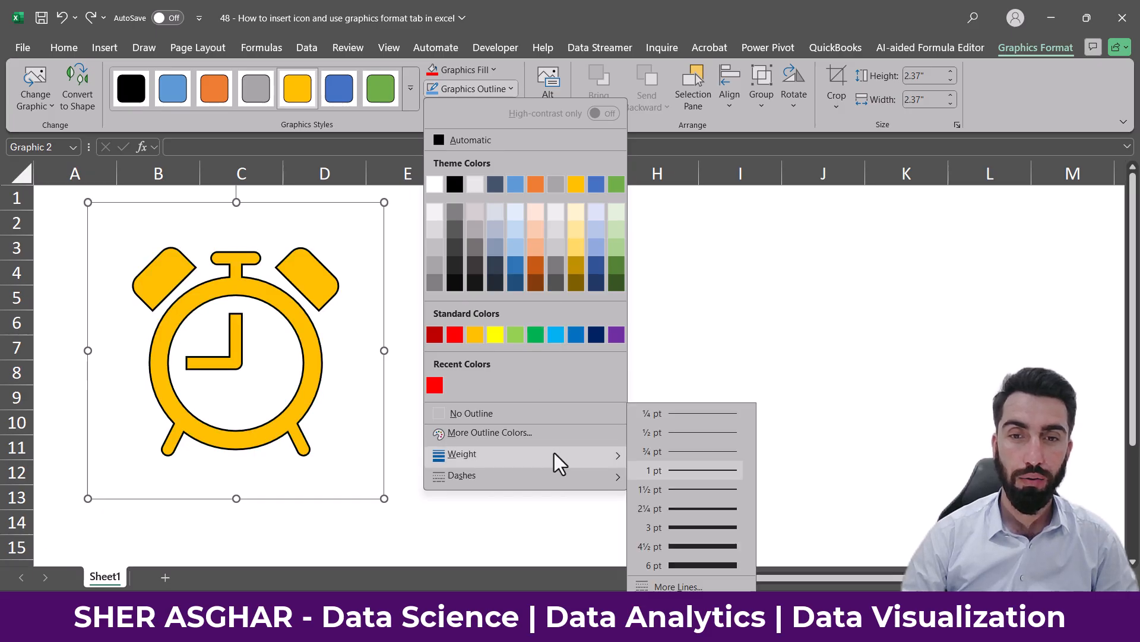
click(707, 529)
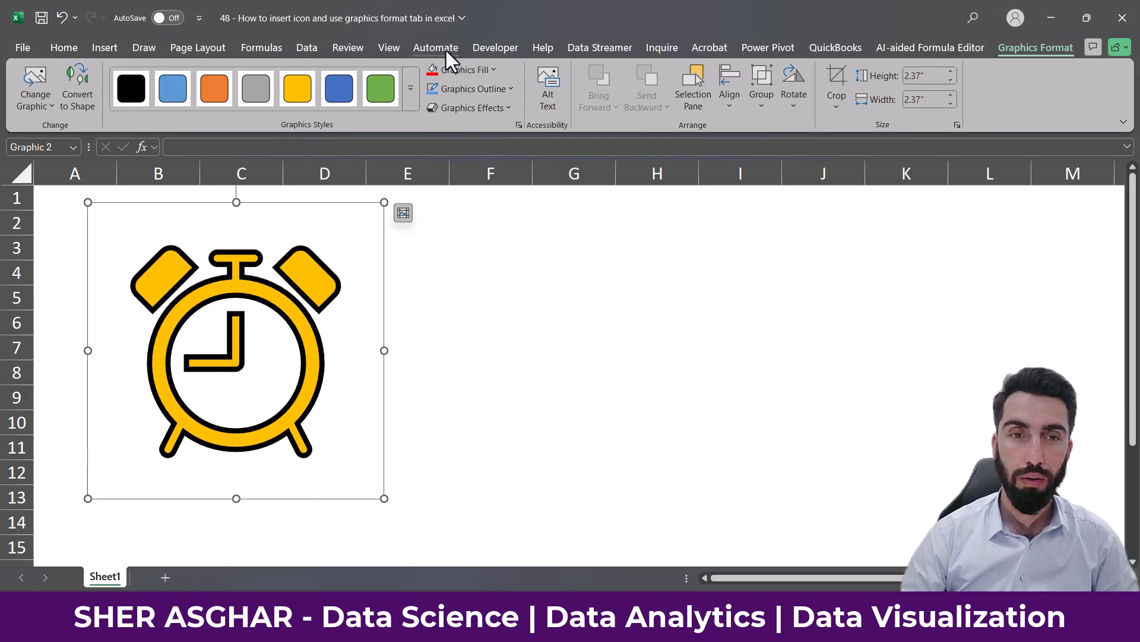
click(484, 87)
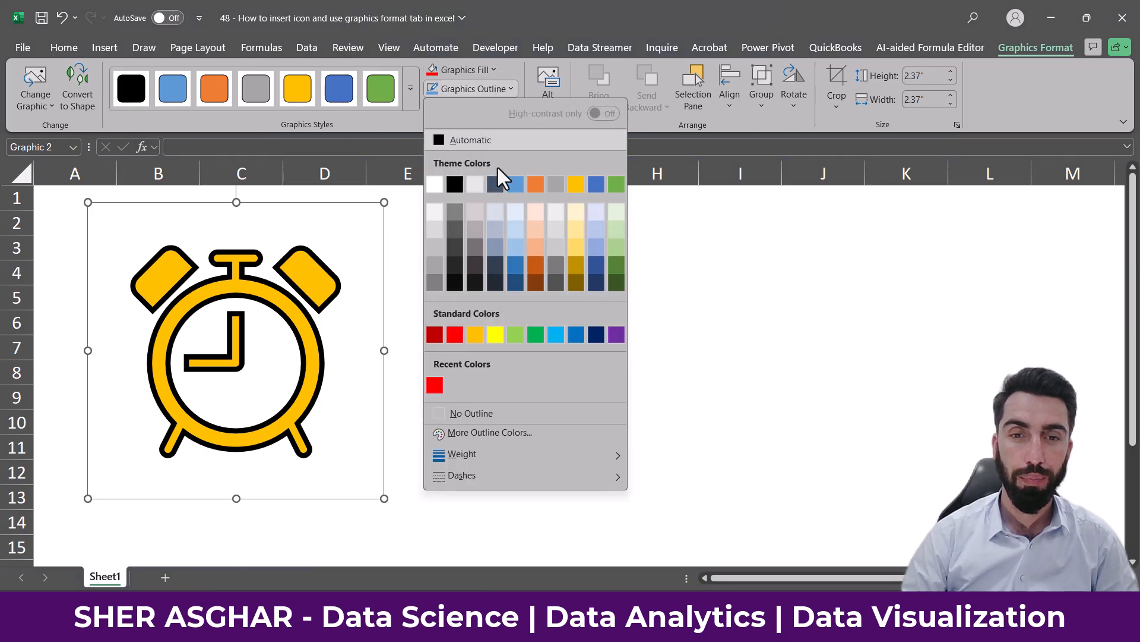
click(541, 334)
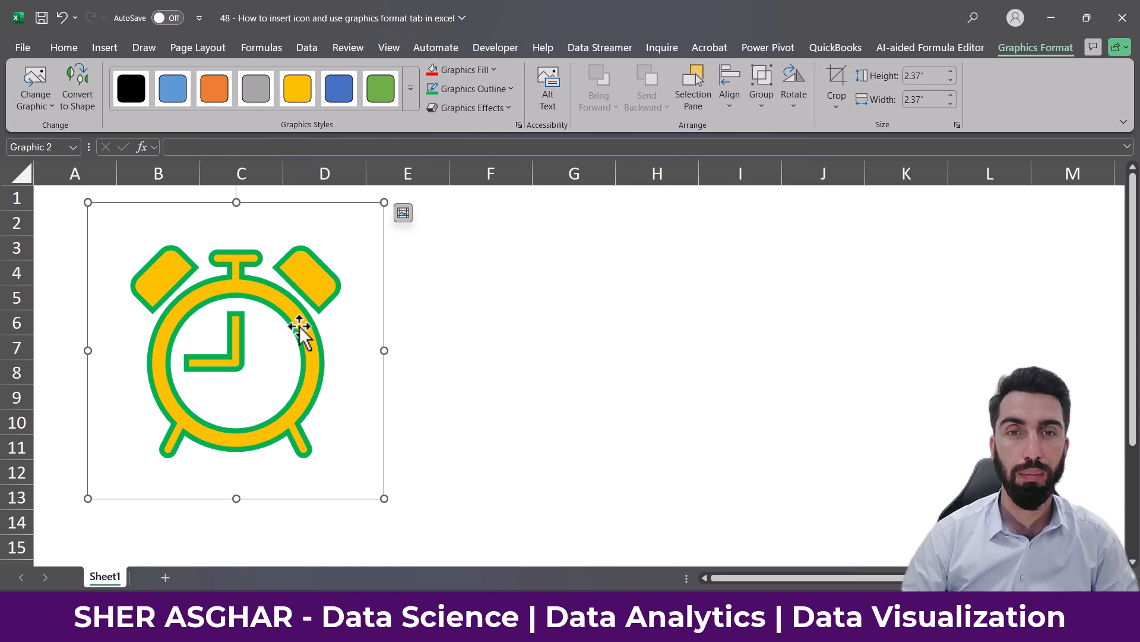
Step: Change the alarm clock's green outline to the round dot dash style
click(476, 87)
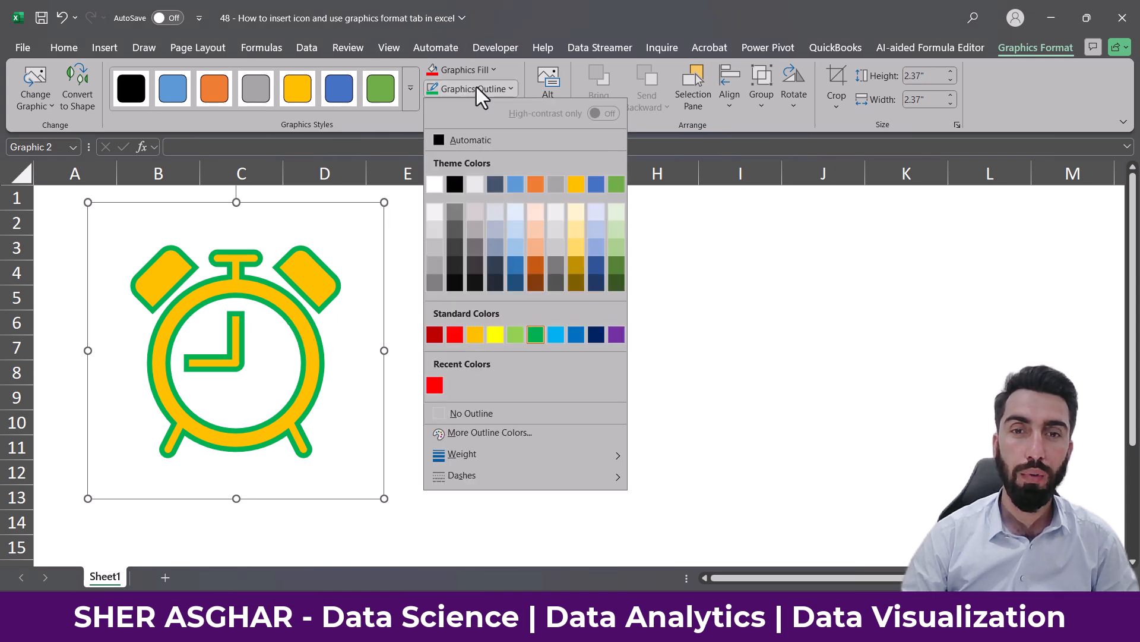
mouse_move(487, 485)
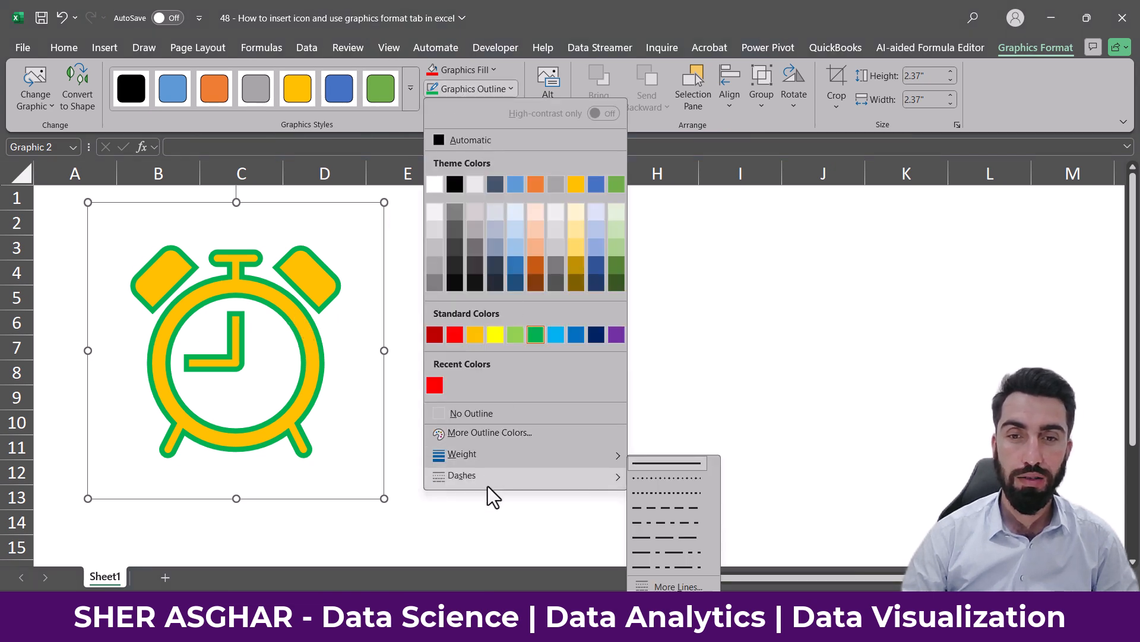
click(671, 484)
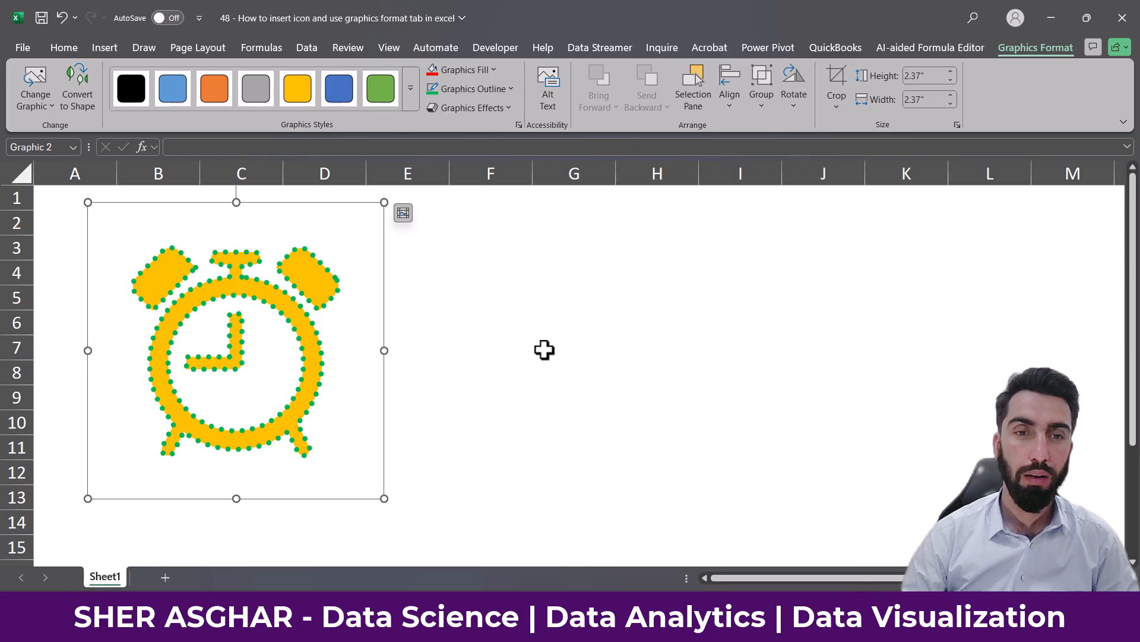
Step: Undo the round dot dash style of the alarm clock's outline and set the outline width to 3.5 pt
key(ctrl+z)
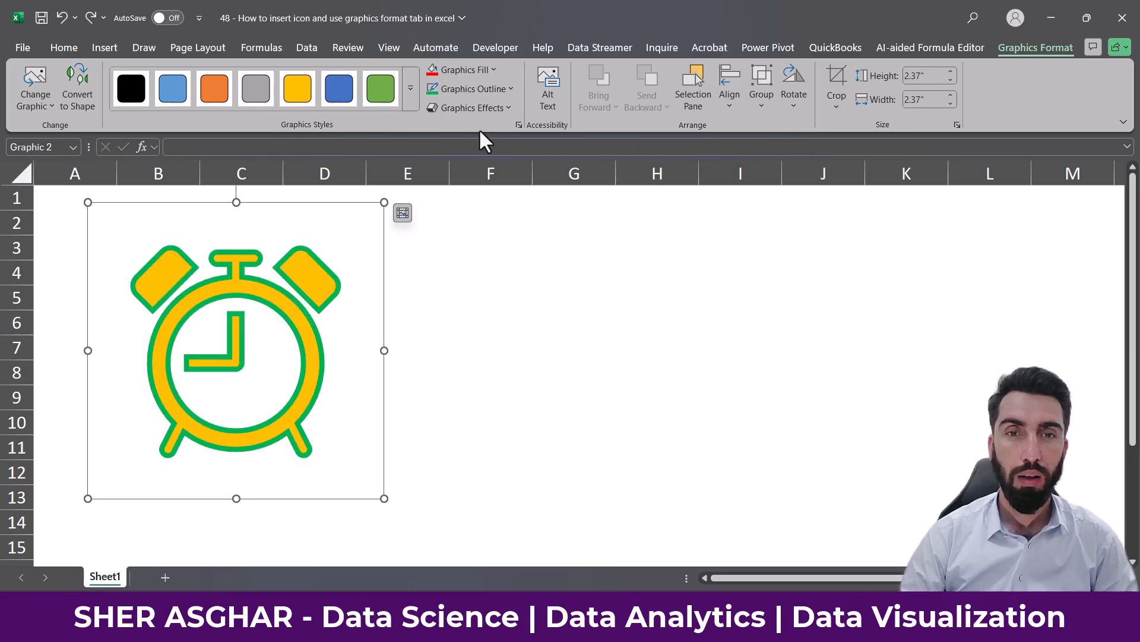
click(481, 89)
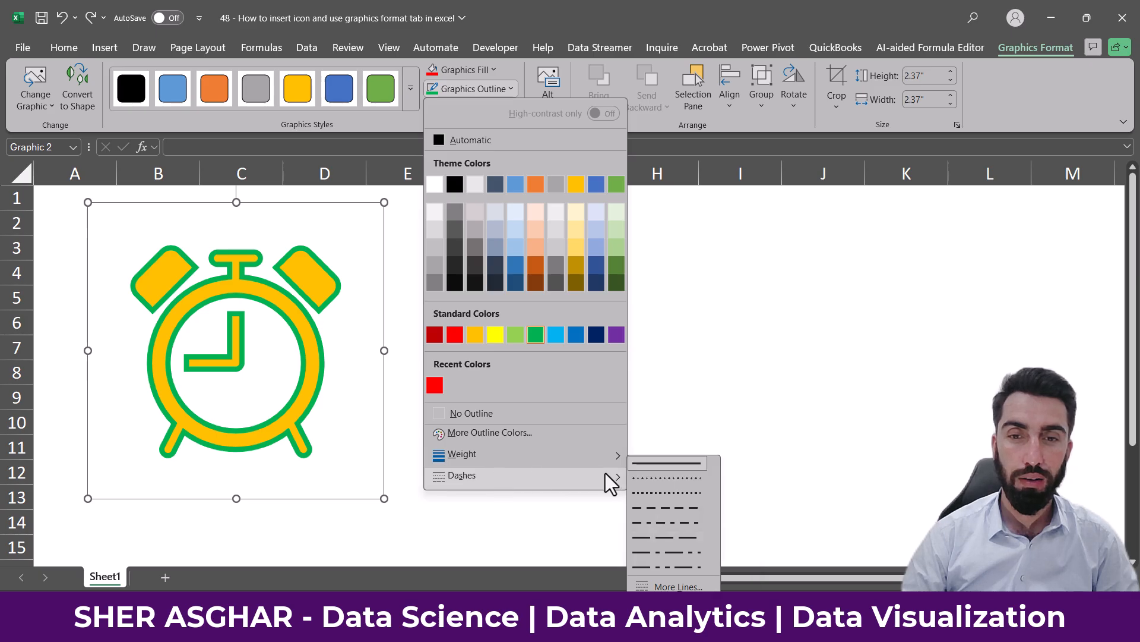
click(665, 582)
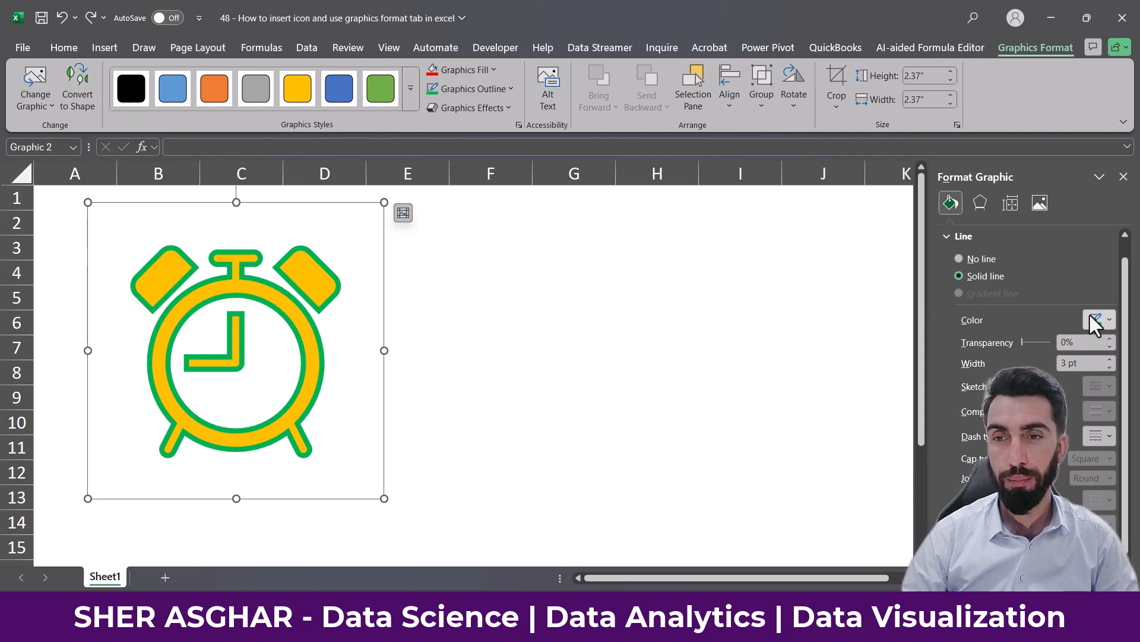
click(1107, 319)
click(1107, 319)
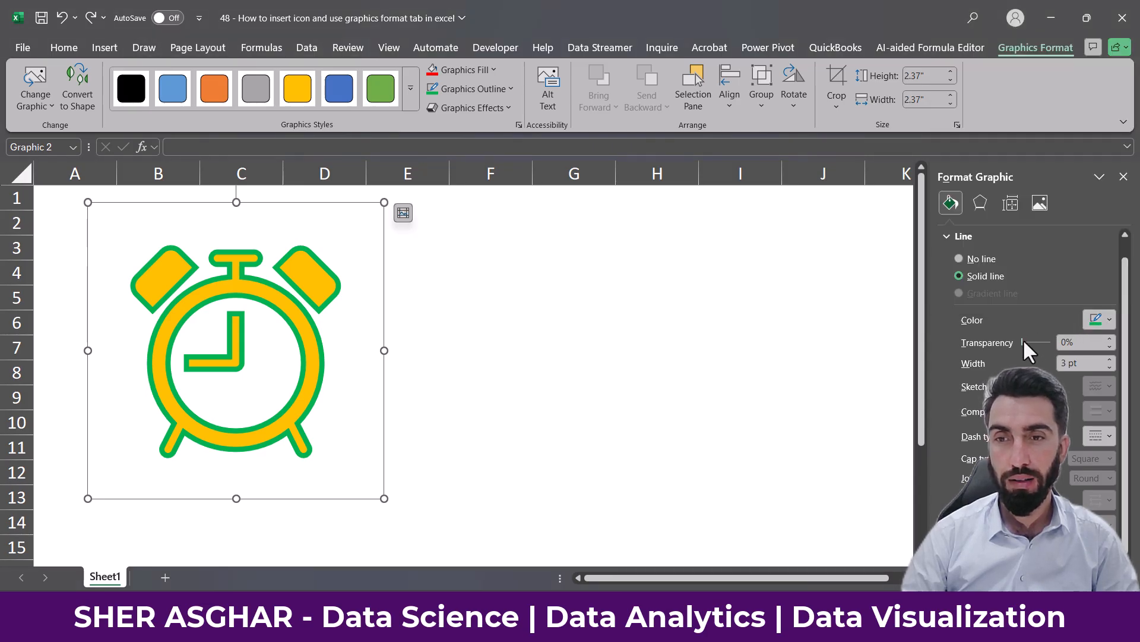
click(1109, 359)
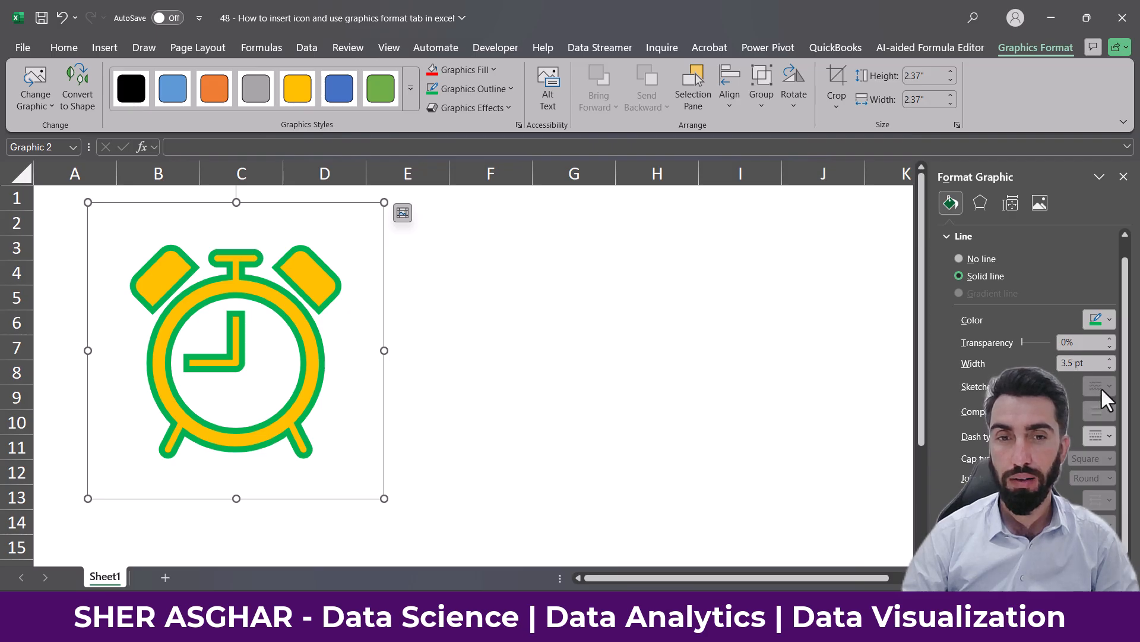
scroll(1063, 450, down, 1)
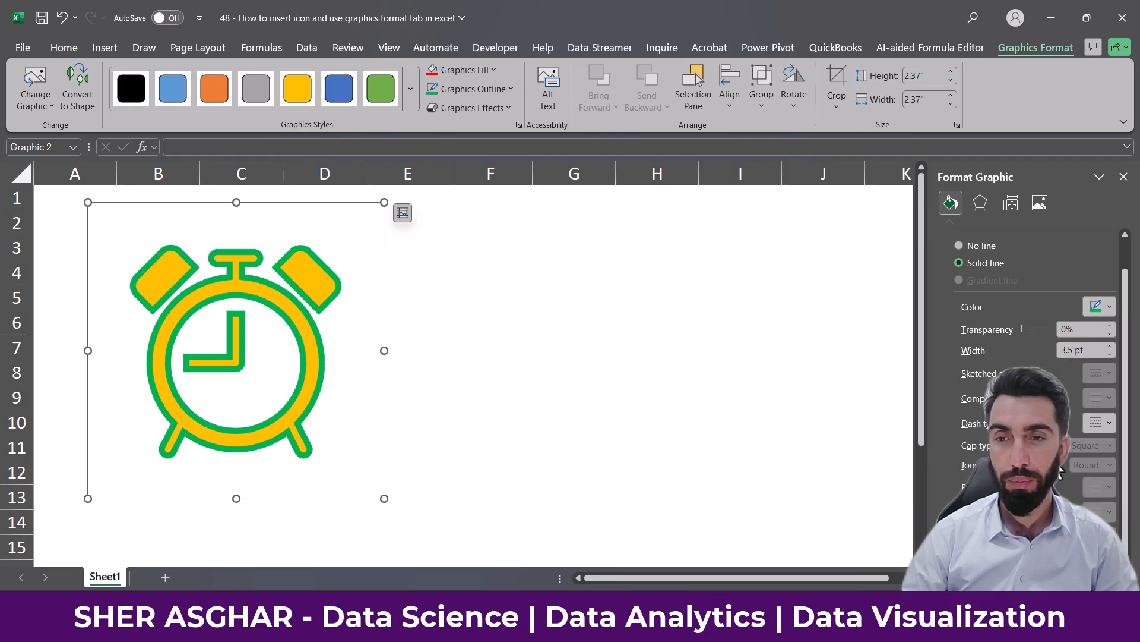
scroll(1063, 449, up, 2)
scroll(1063, 449, down, 2)
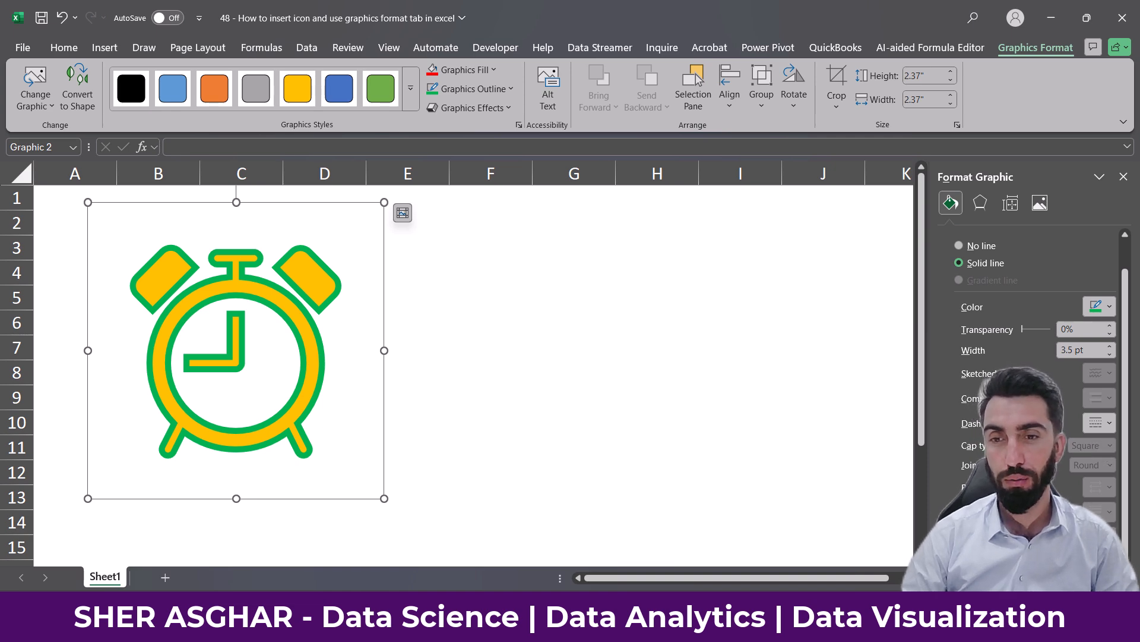
click(1123, 177)
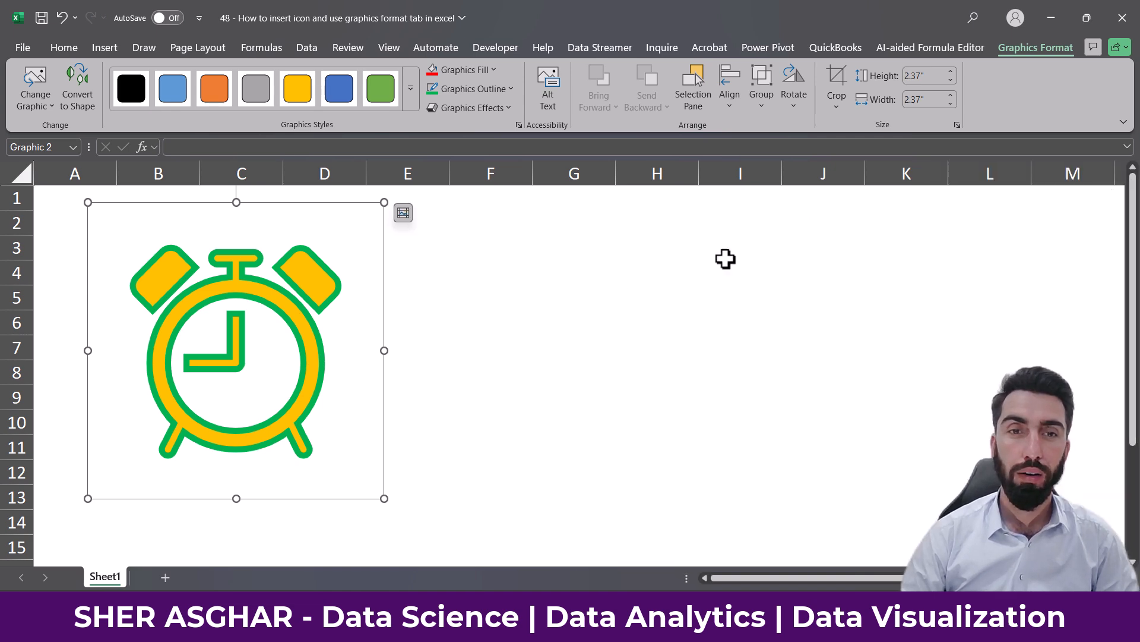
Step: Undo the alarm clock outline's latest width and green colour changes, and apply a thinner preset weight to the outline
key(ctrl+z)
key(ctrl+z)
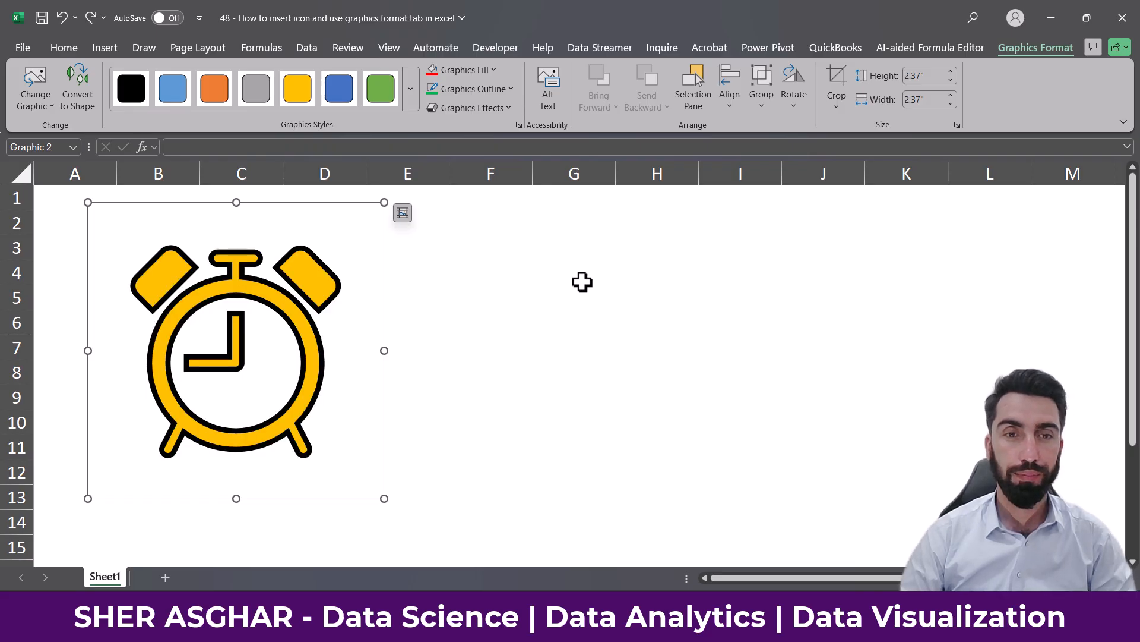
click(493, 107)
mouse_move(473, 143)
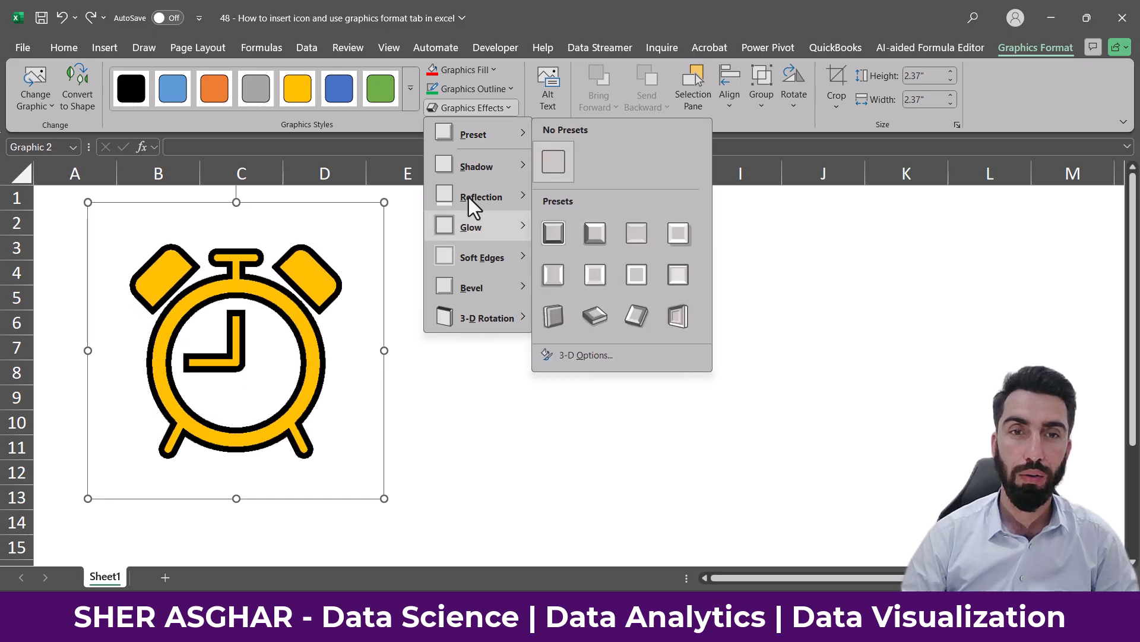
click(479, 89)
click(479, 89)
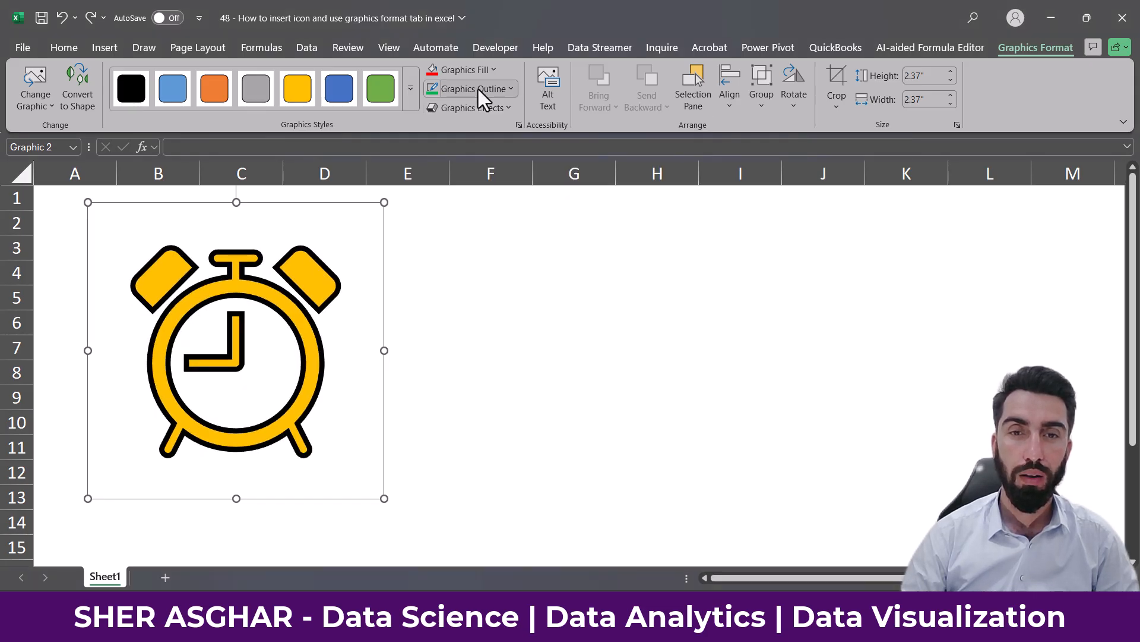
click(478, 89)
mouse_move(543, 454)
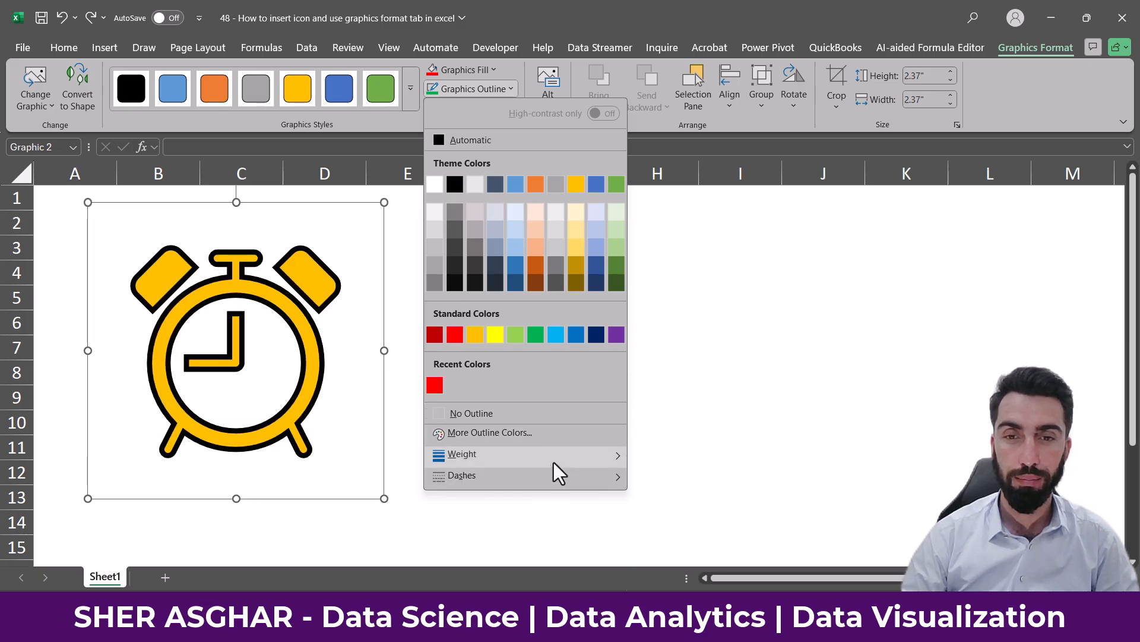
click(706, 463)
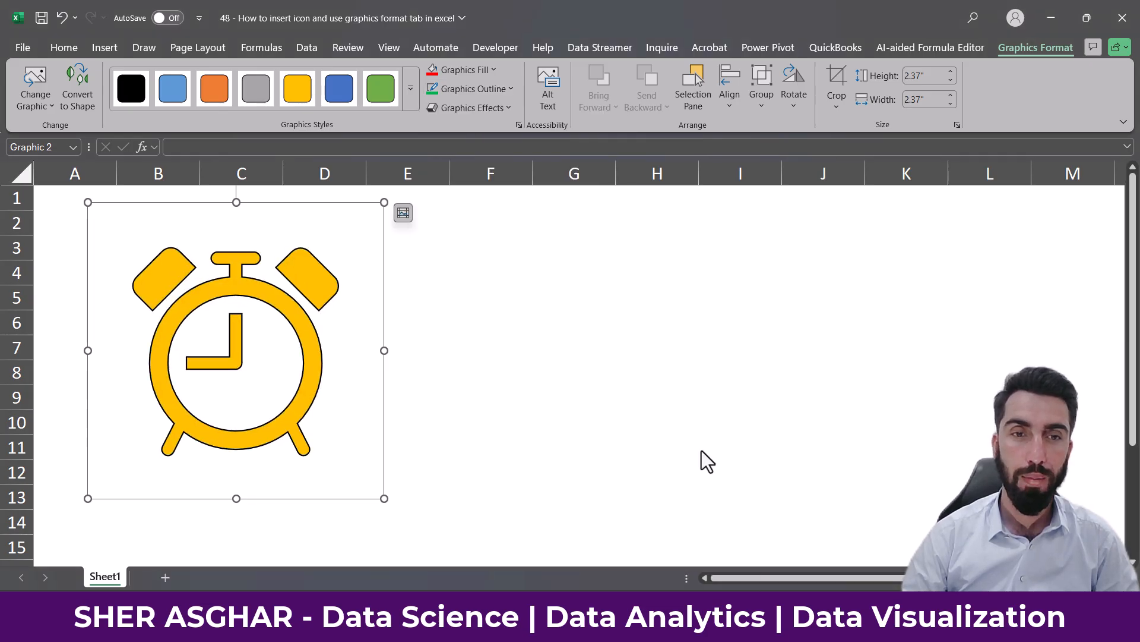
Step: Fill the alarm clock graphic with standard green
click(504, 112)
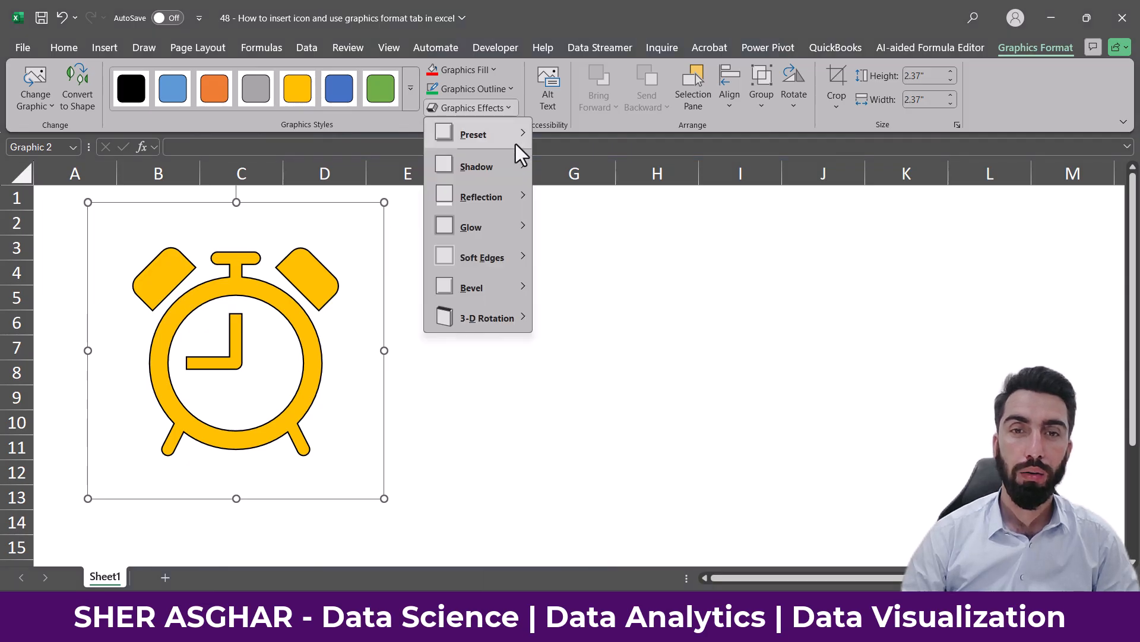
mouse_move(516, 139)
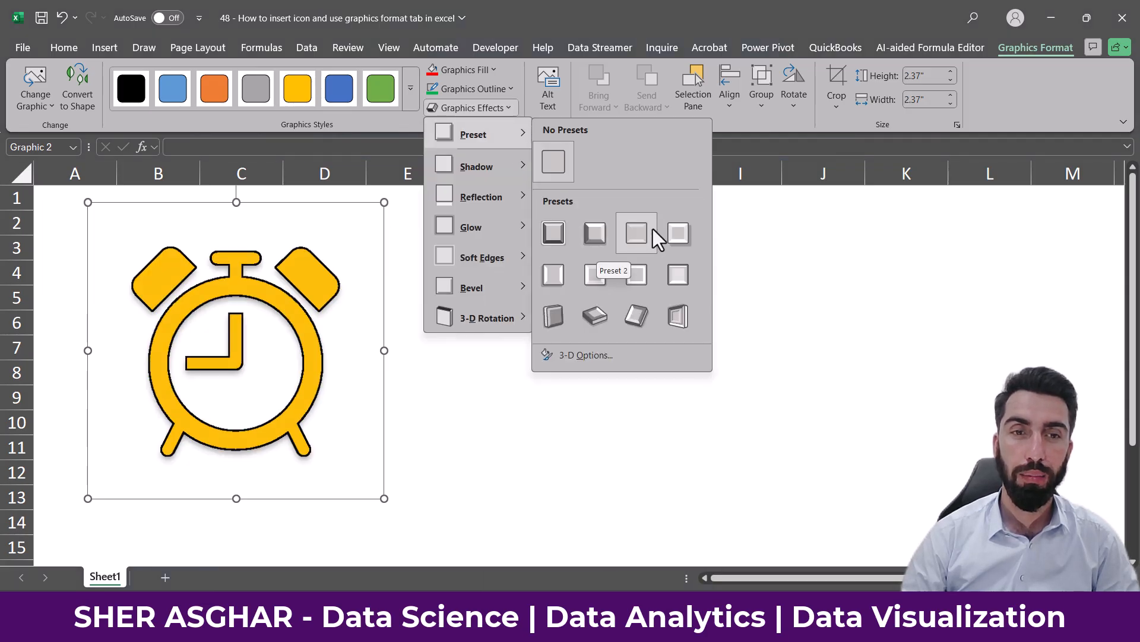
click(486, 67)
click(486, 66)
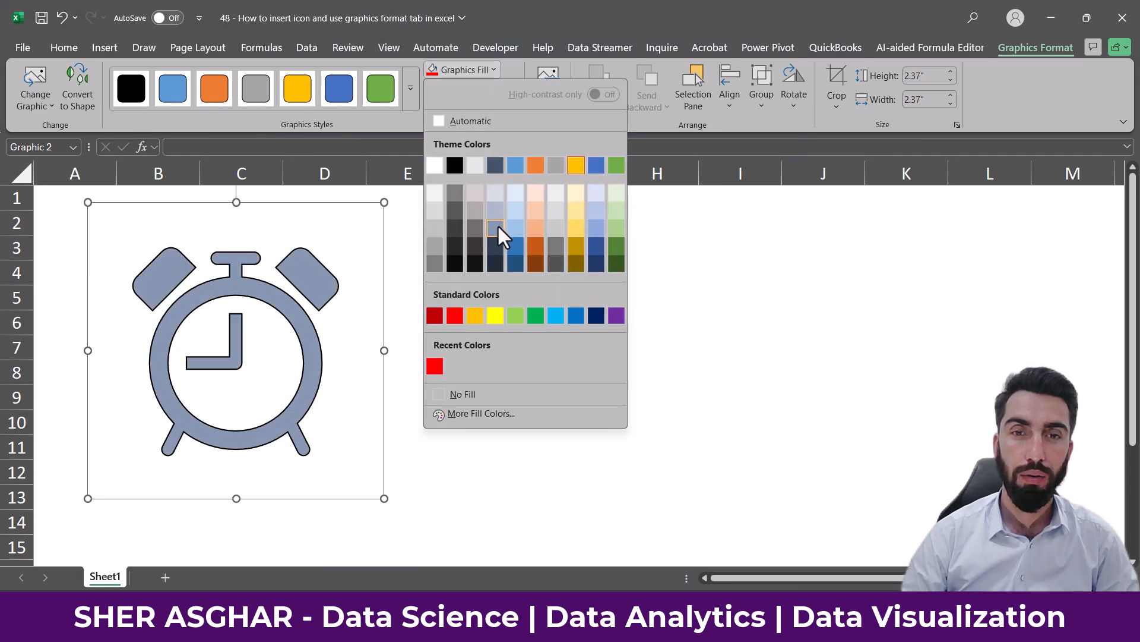
click(538, 319)
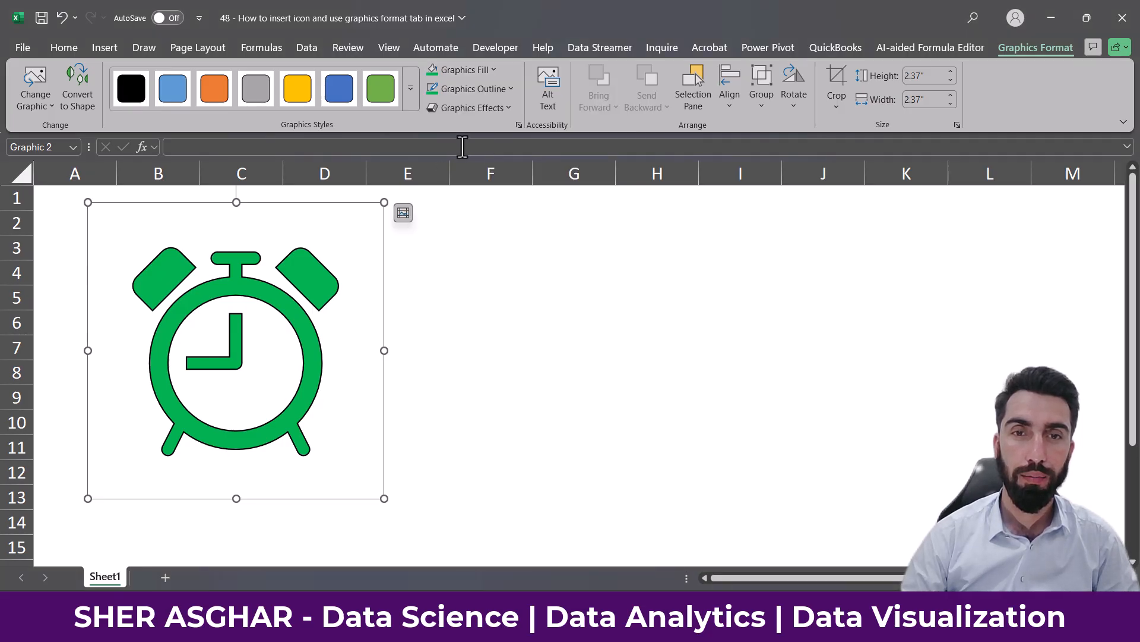
Step: Apply an outer shadow offset to the right to the alarm clock
click(479, 112)
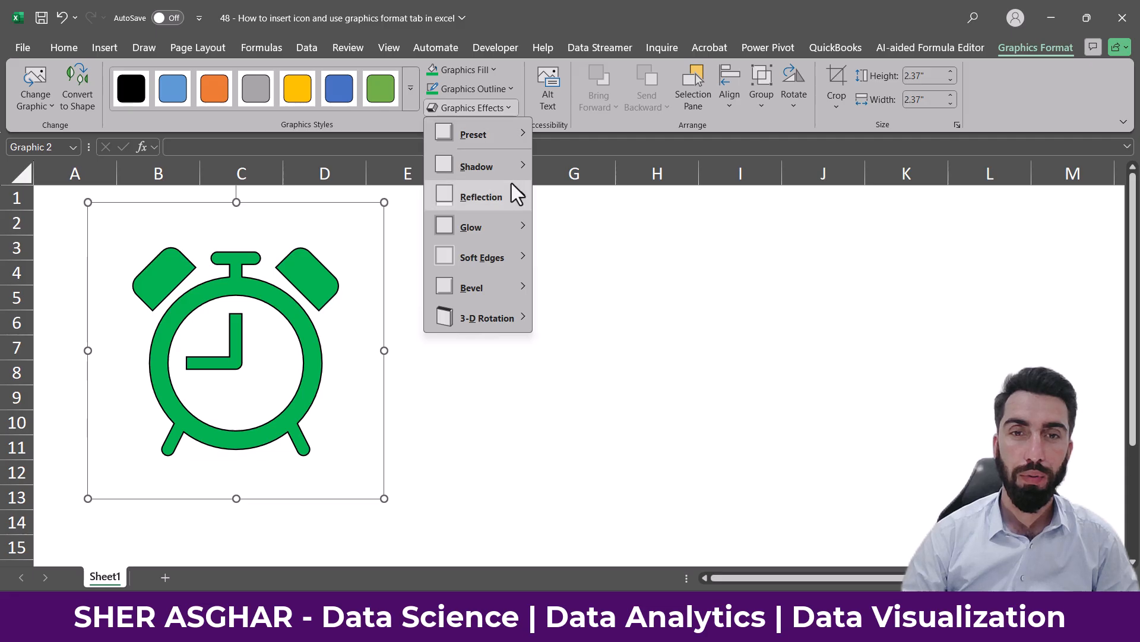
mouse_move(503, 169)
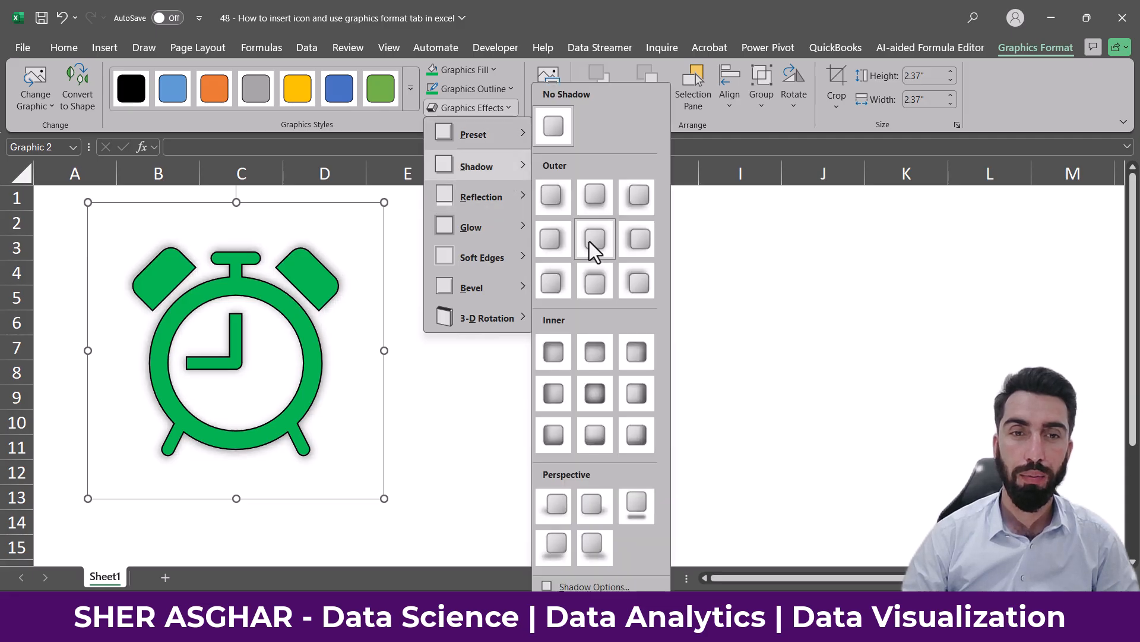
click(554, 241)
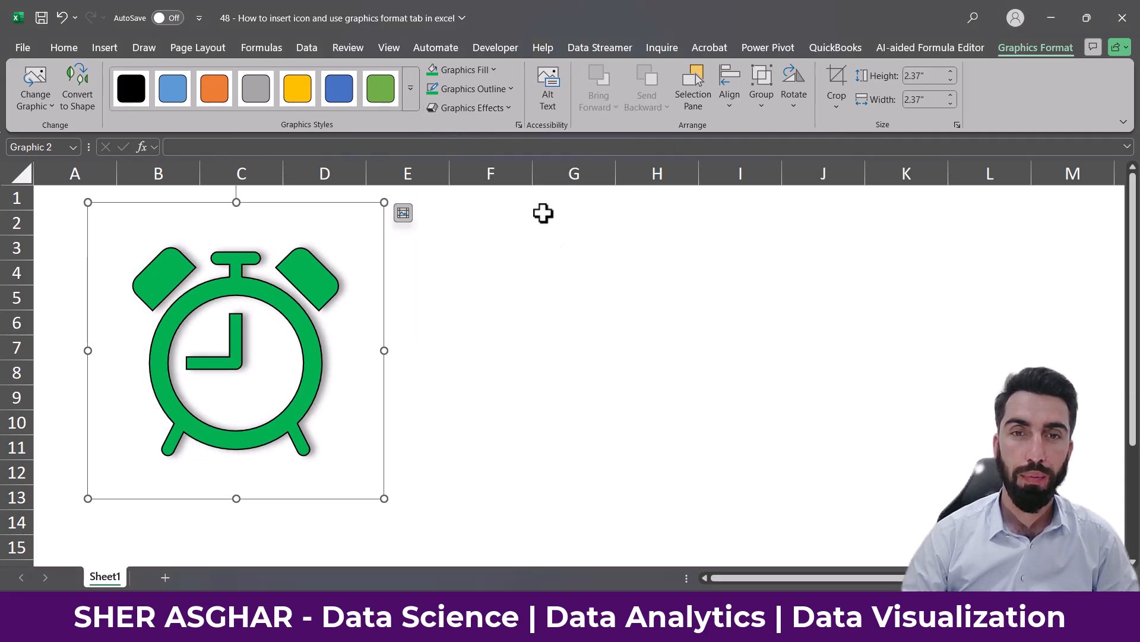
Step: Apply the third bevel style of the second row in the bevel gallery to the alarm clock
click(503, 107)
mouse_move(519, 136)
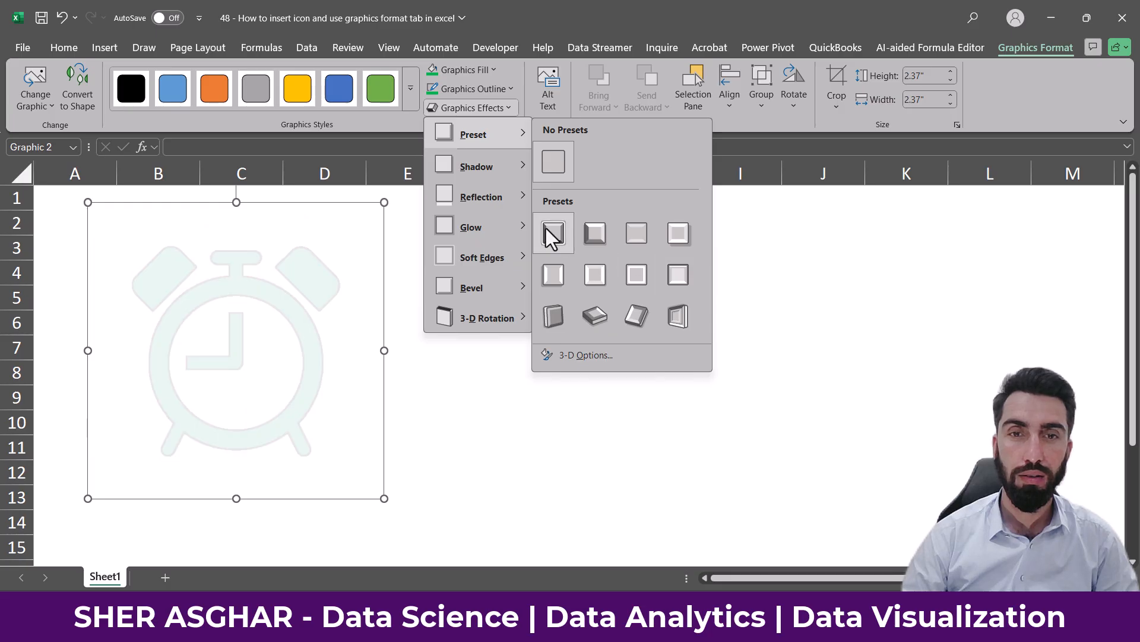
mouse_move(494, 197)
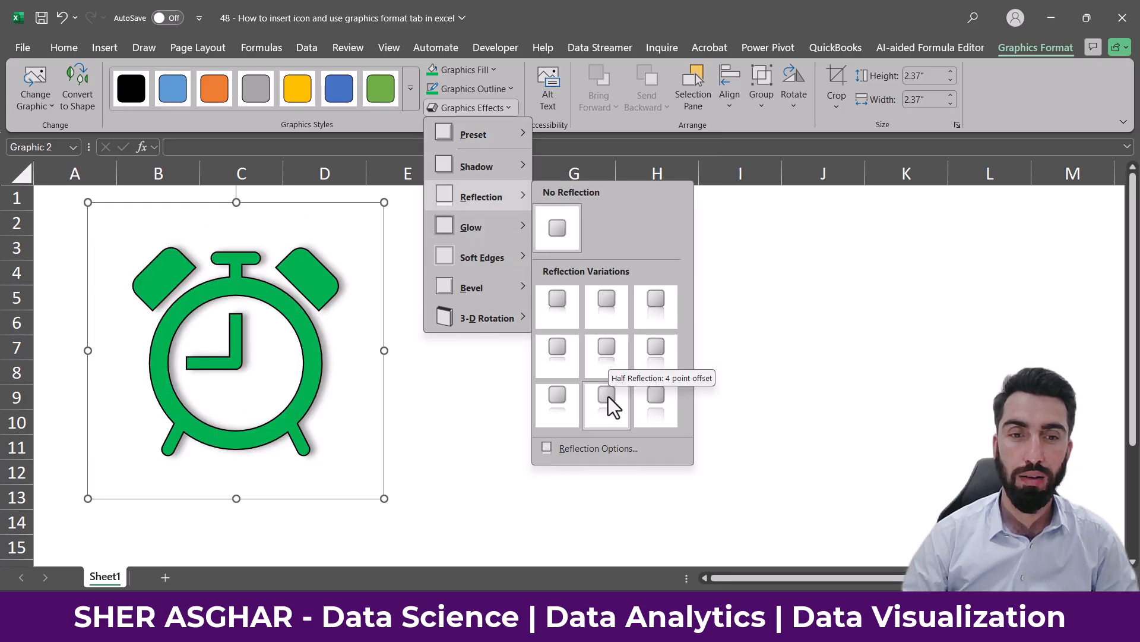
mouse_move(487, 227)
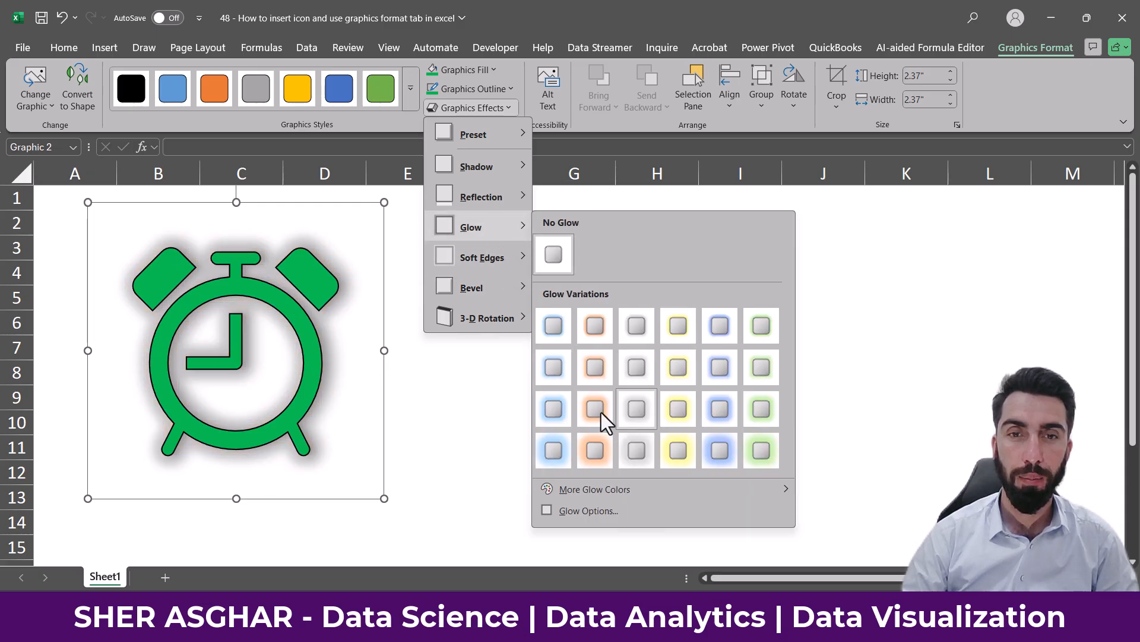
mouse_move(500, 251)
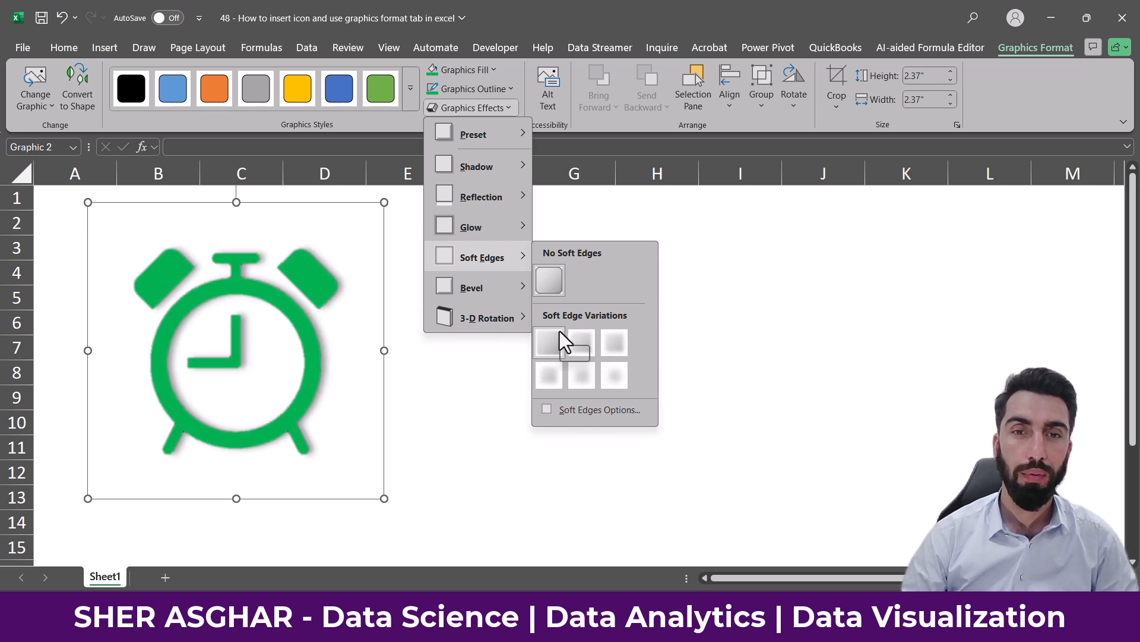
mouse_move(509, 292)
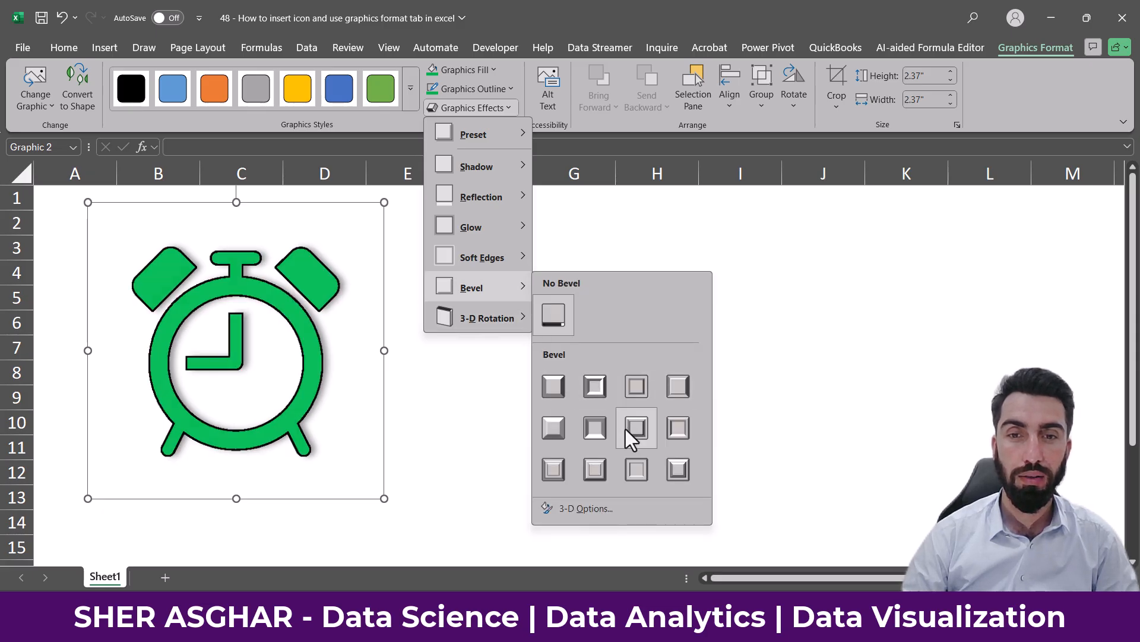
click(648, 432)
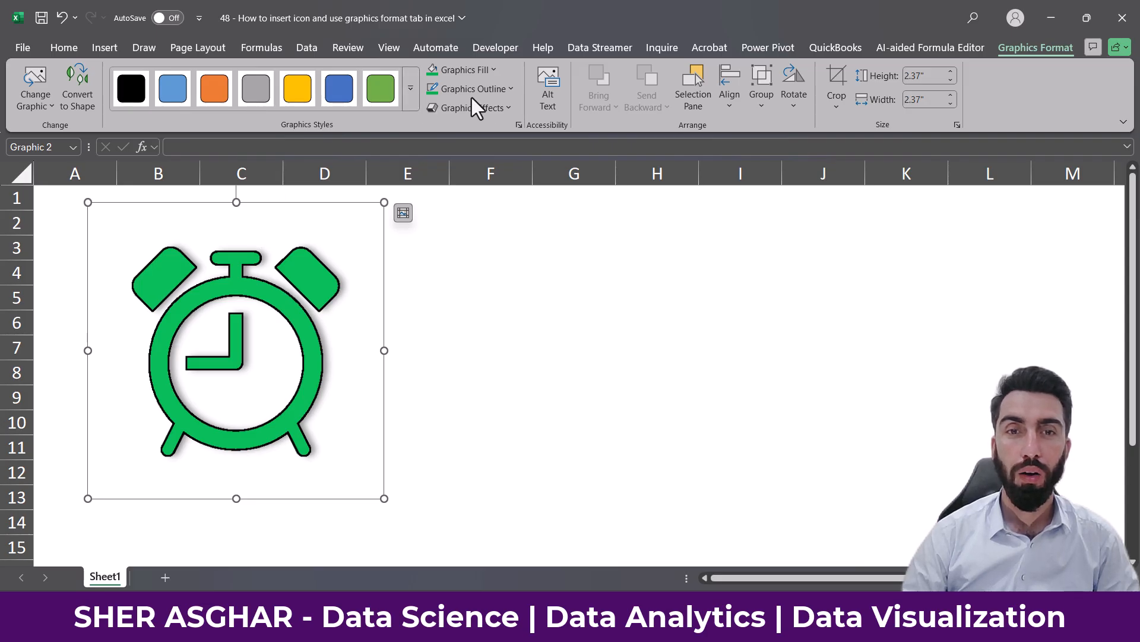
click(488, 110)
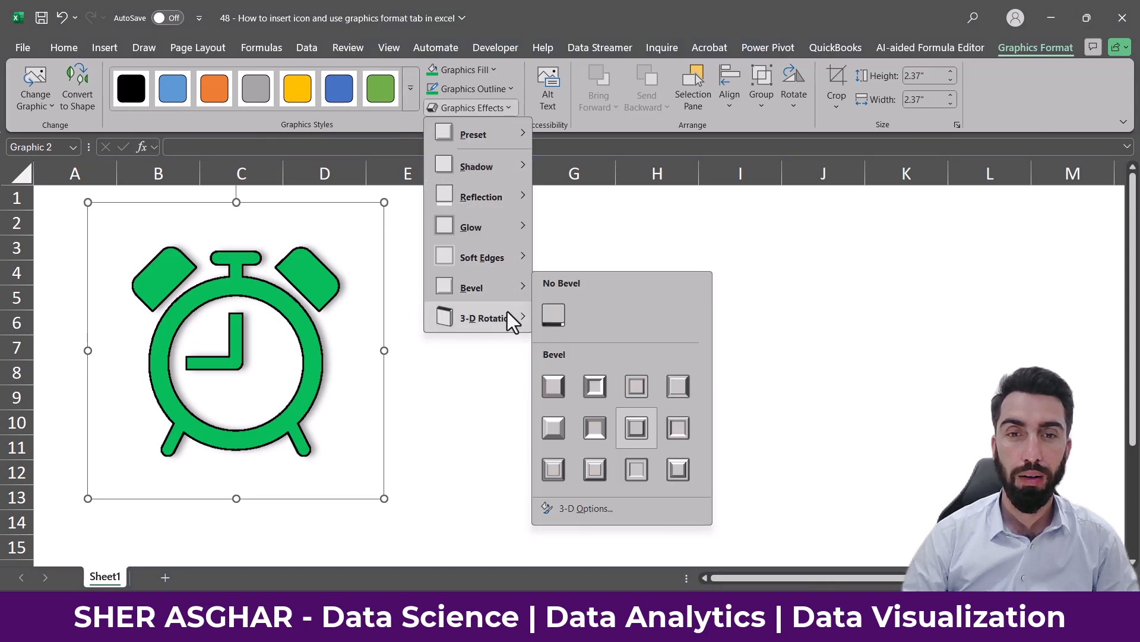
mouse_move(507, 320)
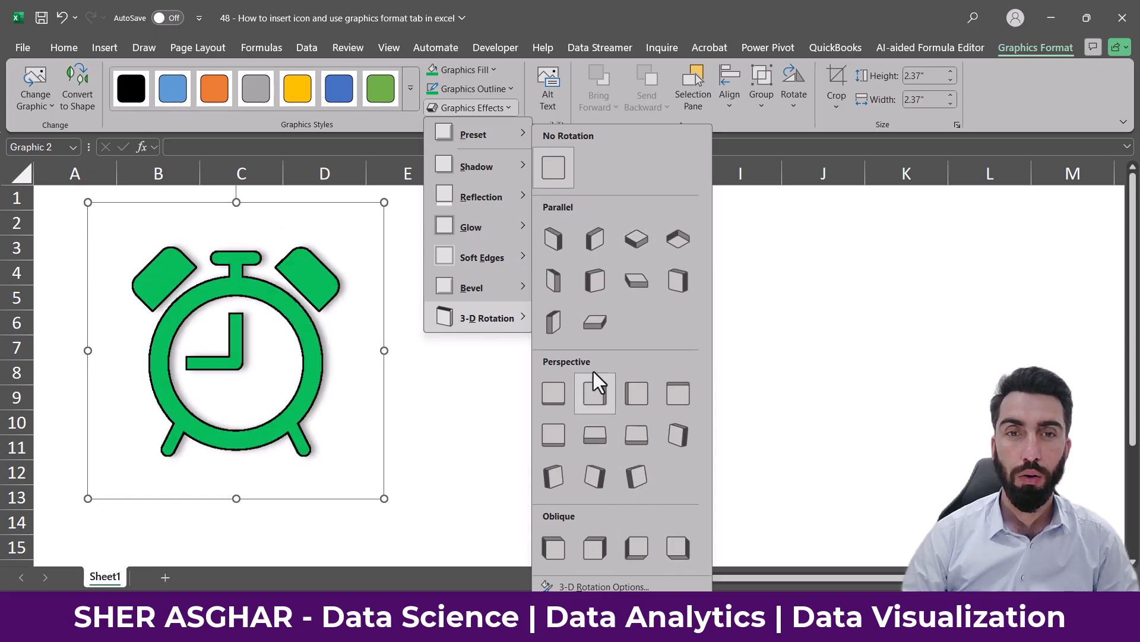
key(Escape)
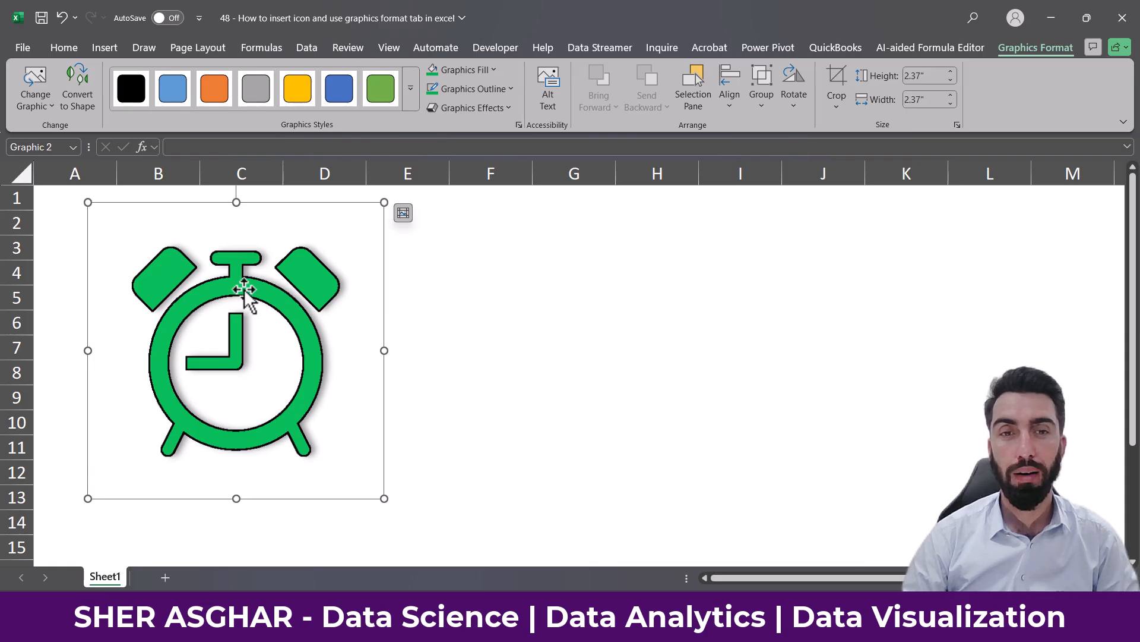
Step: Mark the alarm clock graphic as decorative in its alt text settings and close them
click(553, 85)
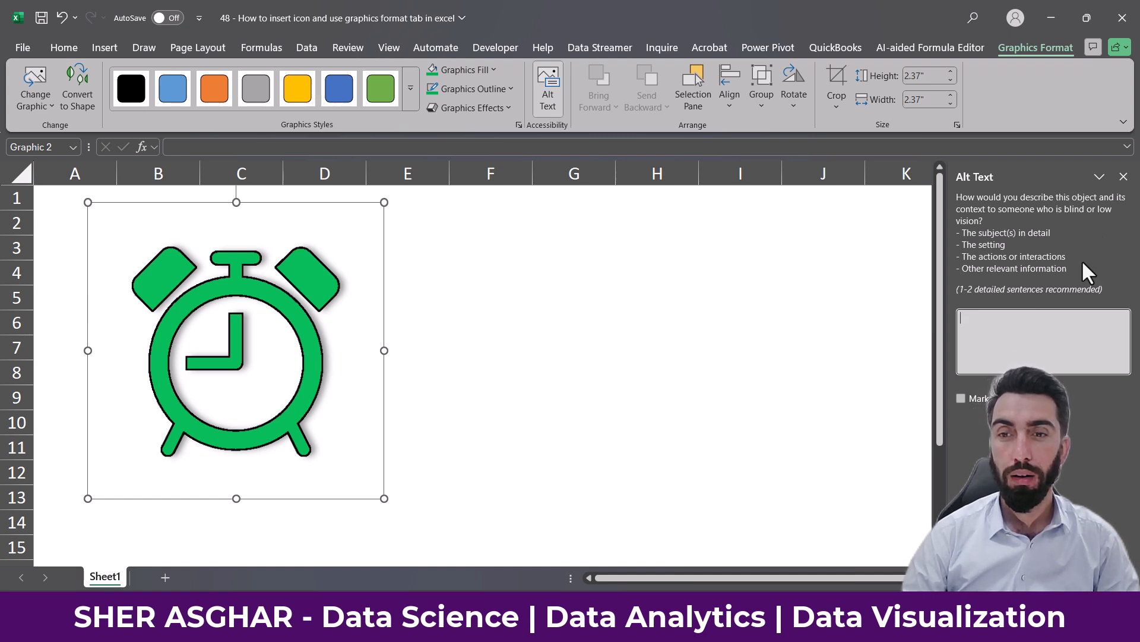
click(961, 398)
click(961, 398)
click(962, 398)
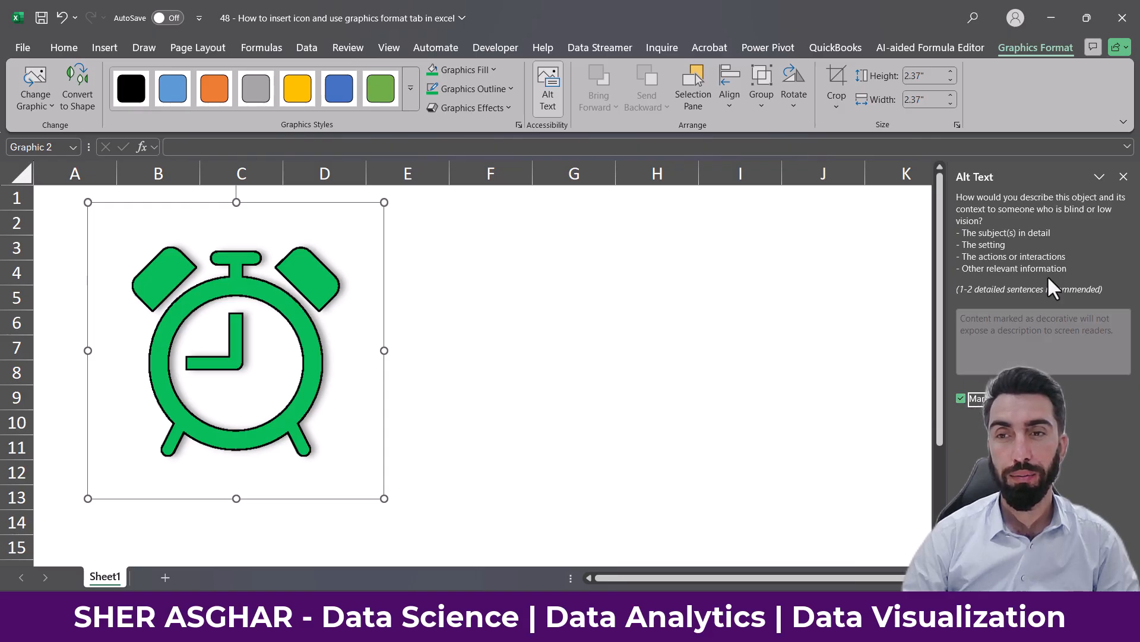
click(1124, 176)
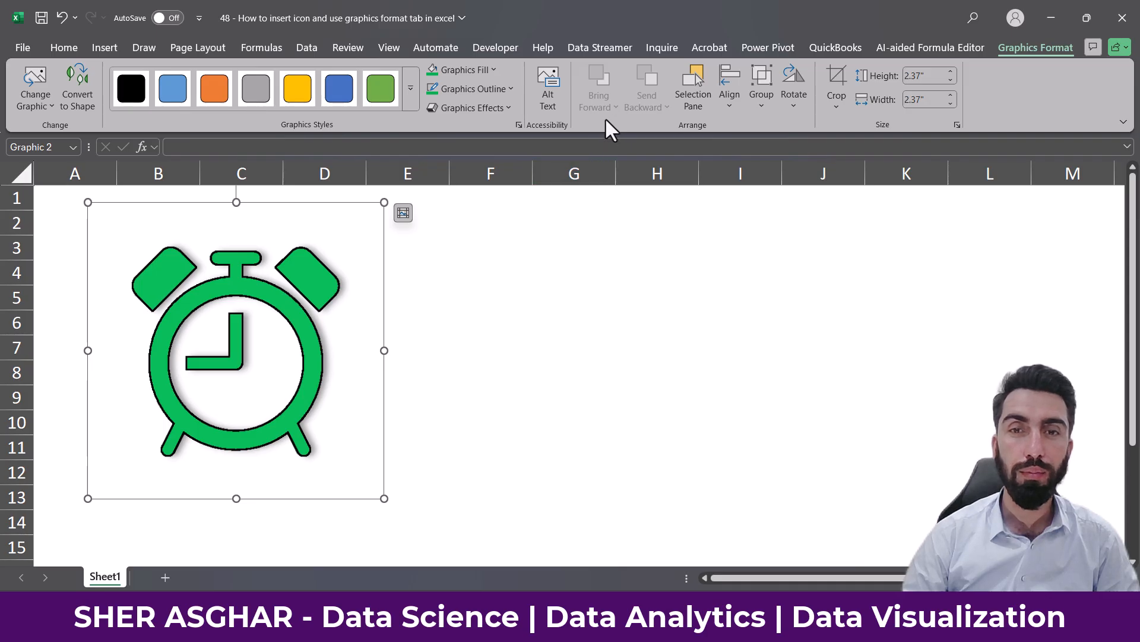
Step: Duplicate the alarm clock so the copy overlaps the original to its right, and send the copy backward
drag(232, 357, 327, 355)
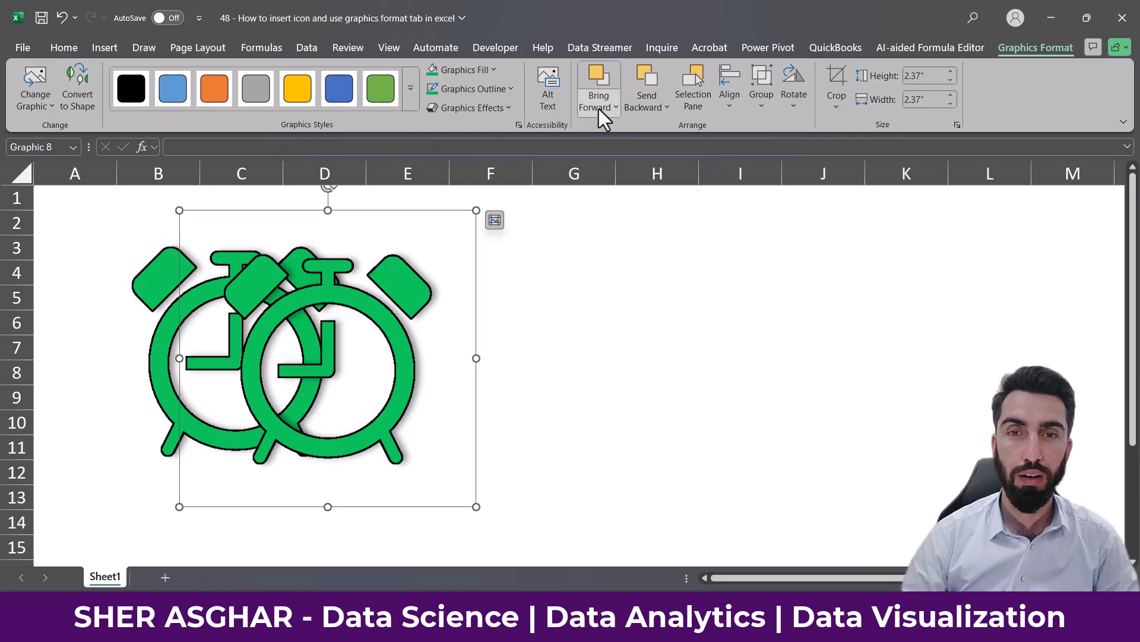
click(655, 108)
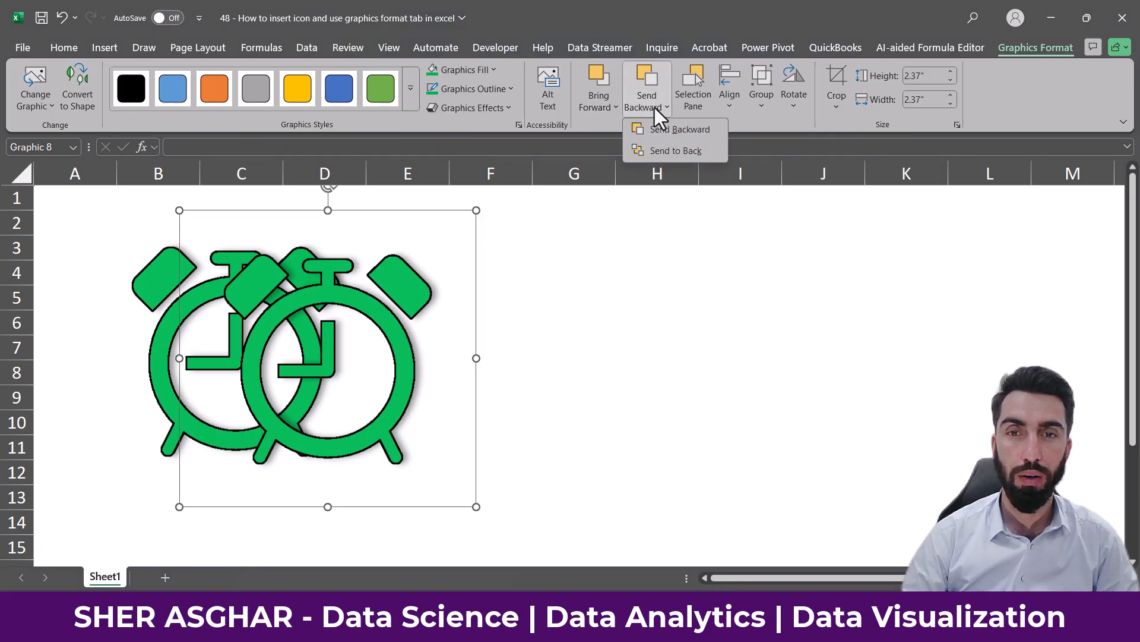
click(675, 137)
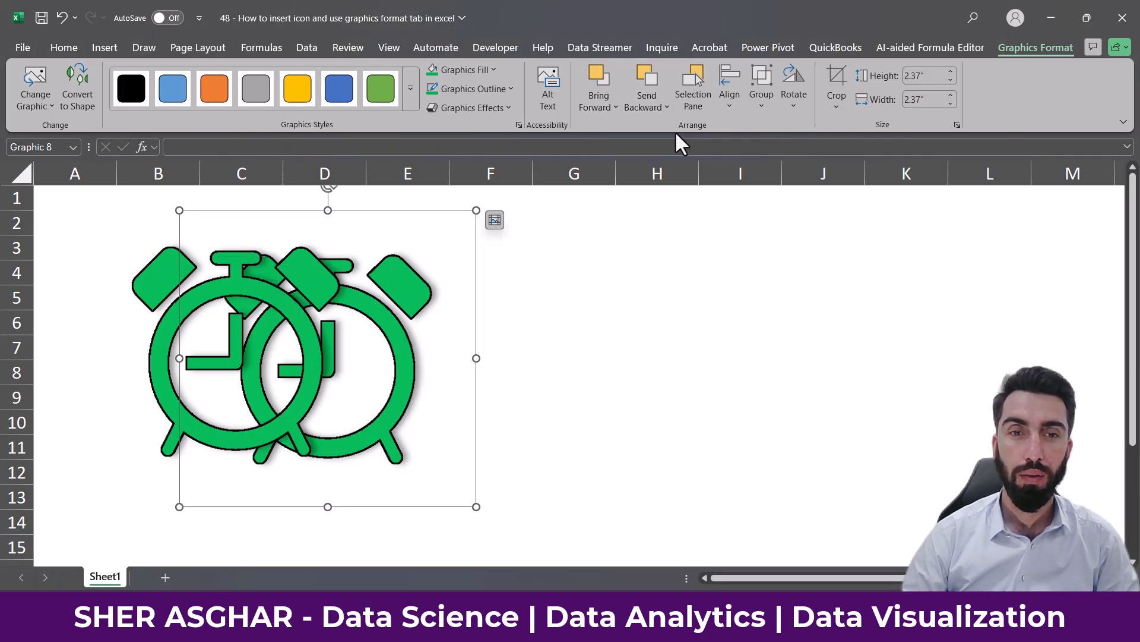
Step: Bring the copied alarm clock forward in front of the original and apply the solid gold graphics style to it
click(605, 78)
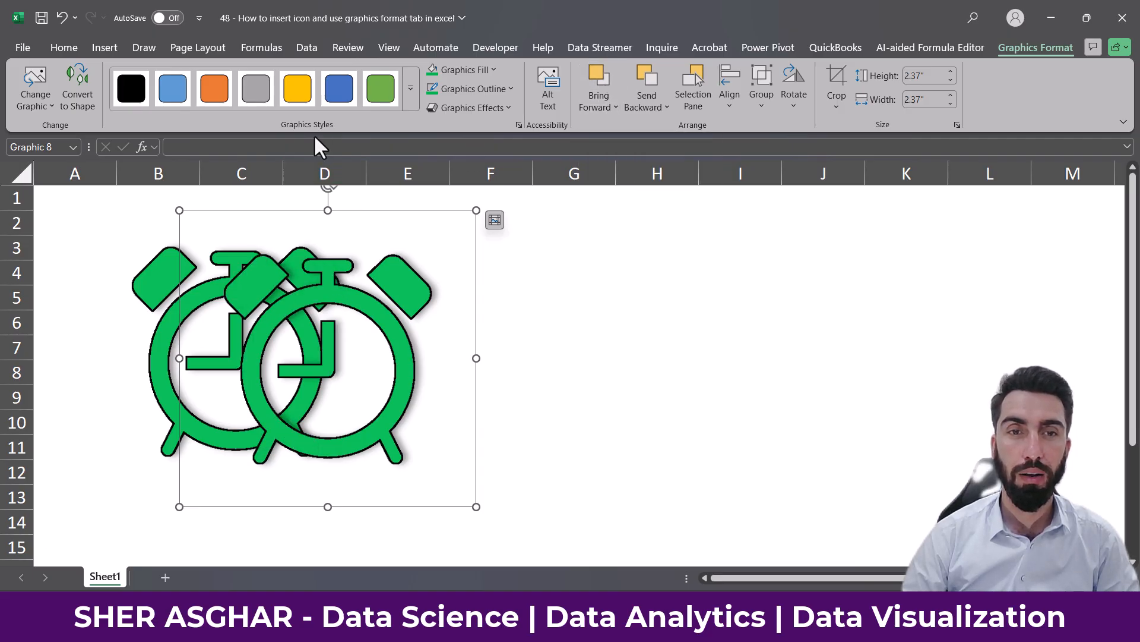
click(297, 88)
Step: Make a copy of the gold clock in the solid blue graphics style, and position both so all three clocks overlap
drag(351, 301, 461, 320)
click(339, 88)
drag(291, 297, 243, 315)
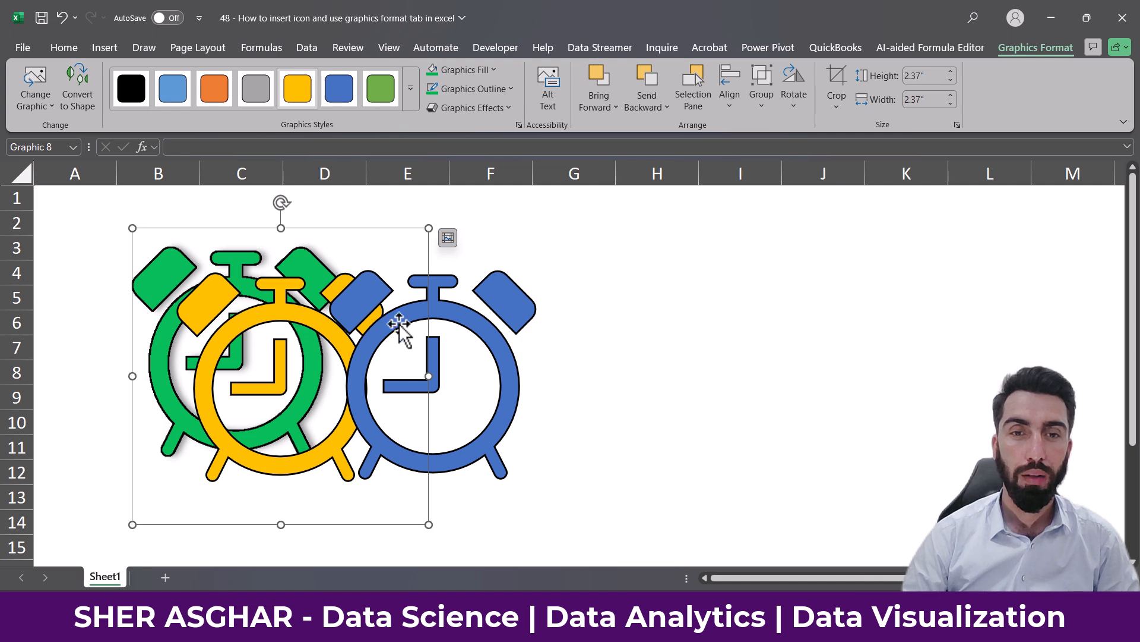
drag(483, 326, 399, 331)
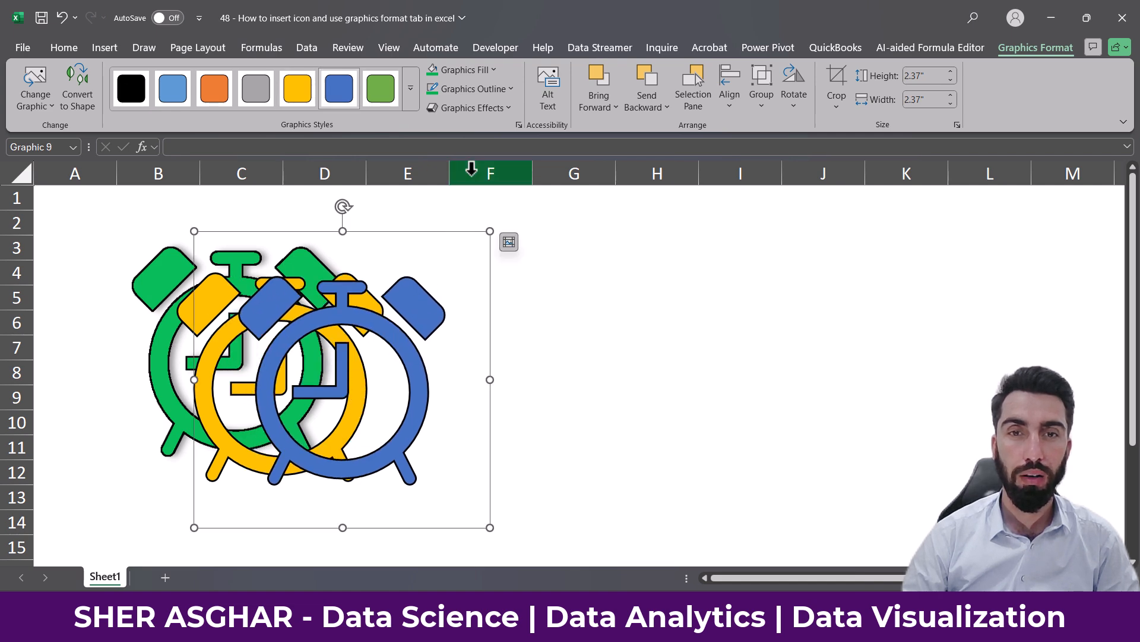
Step: Send the blue clock behind all the other clocks, and bring it back to the very front
click(665, 105)
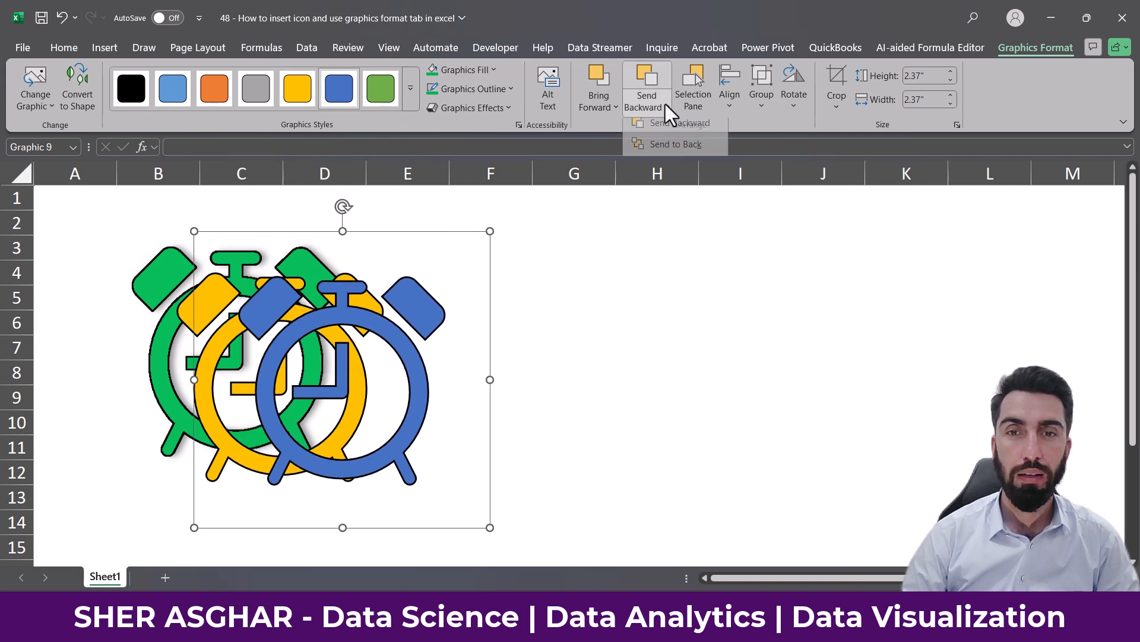
click(682, 151)
click(600, 106)
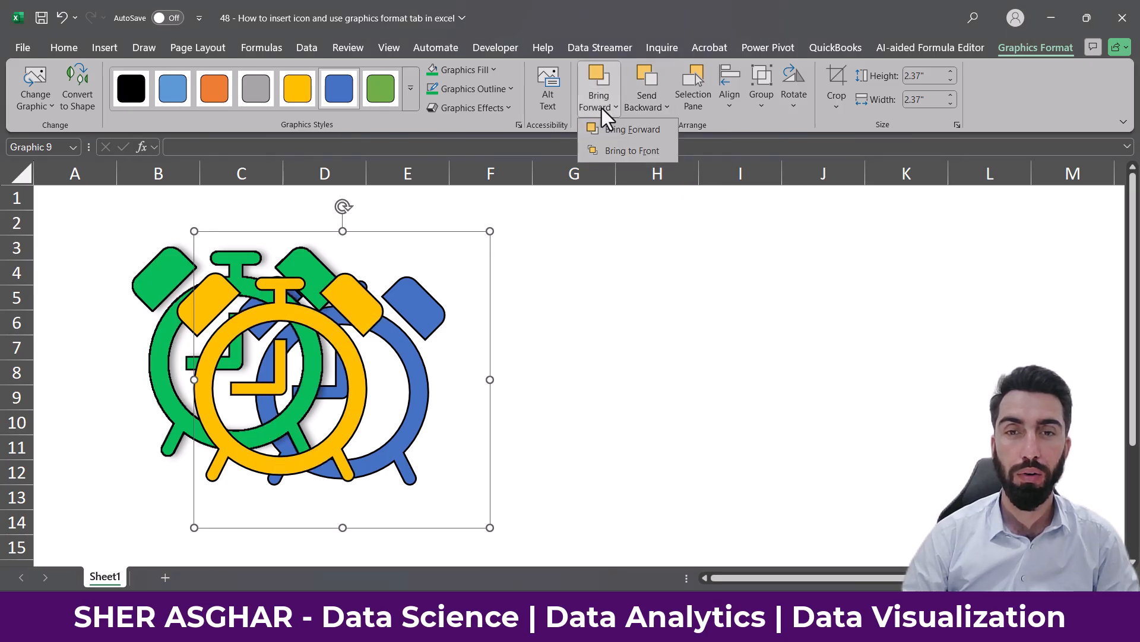
click(642, 153)
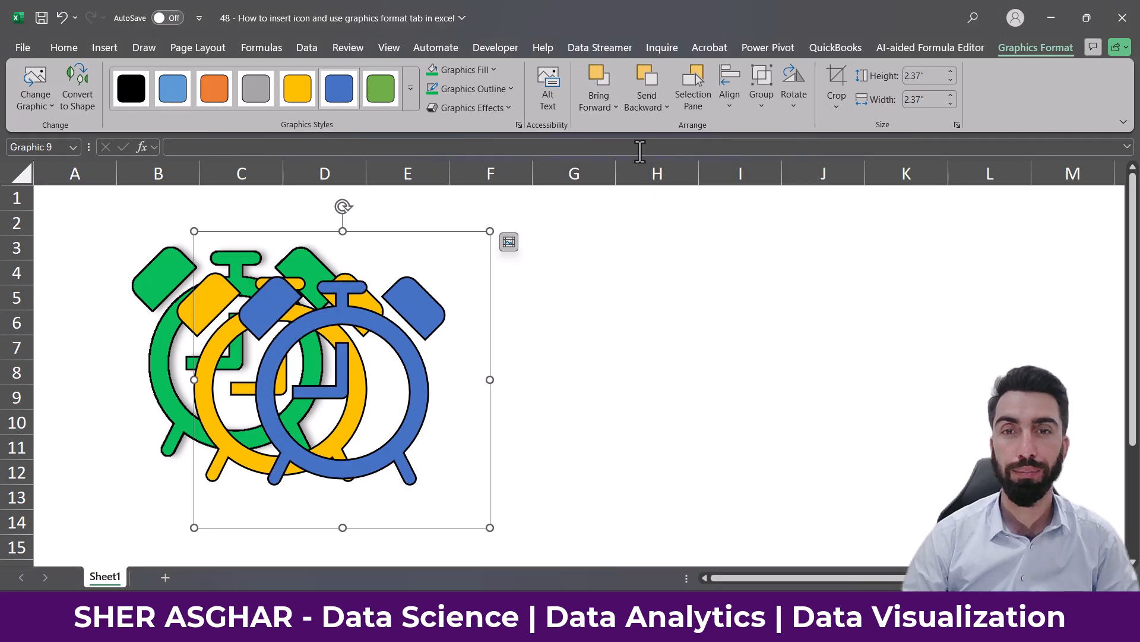
Step: Spread the clocks apart, moving the gold one below and right of the green one and the blue one to the far right
click(585, 328)
drag(318, 333, 495, 371)
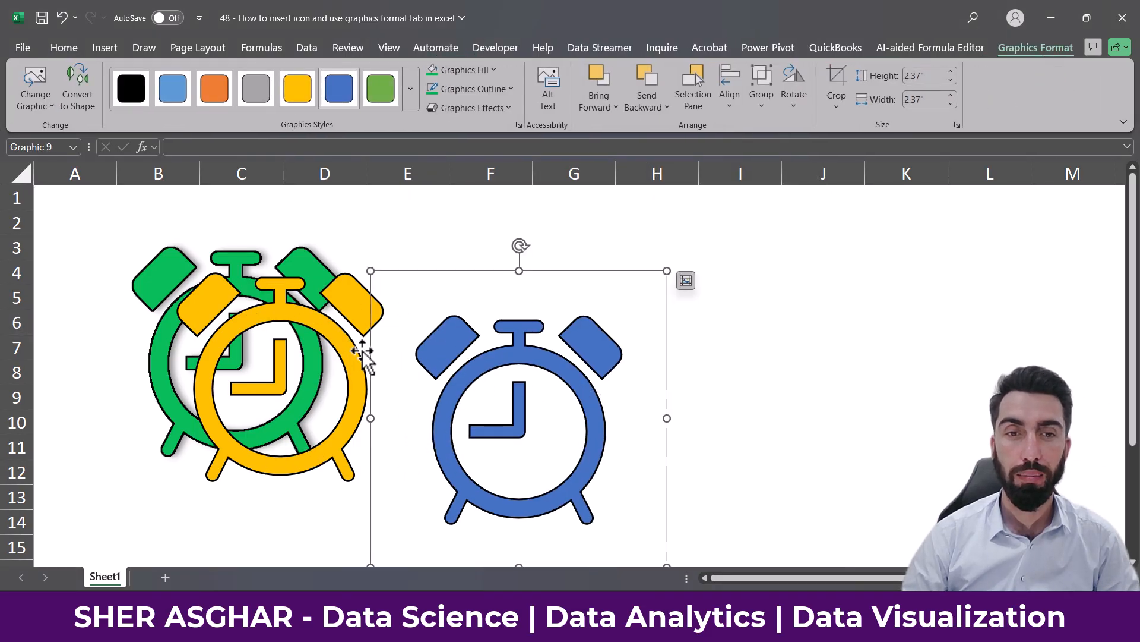
drag(349, 349, 448, 433)
drag(583, 358, 661, 331)
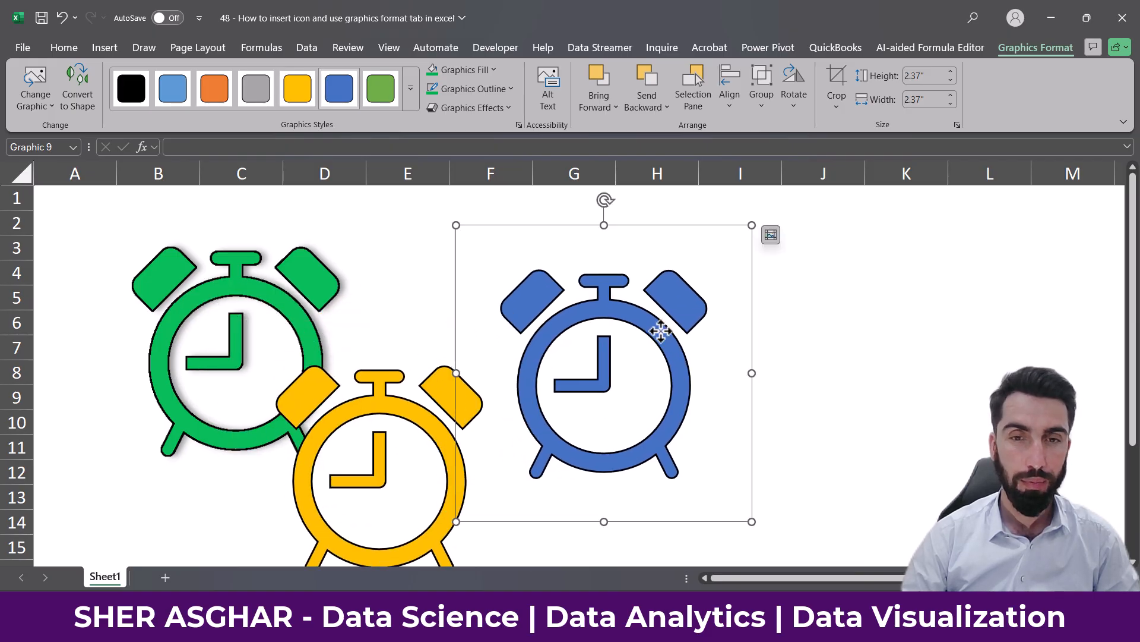
Step: Select all three clocks, align them to the top and distribute them horizontally
ctrl+click(377, 420)
ctrl+click(210, 321)
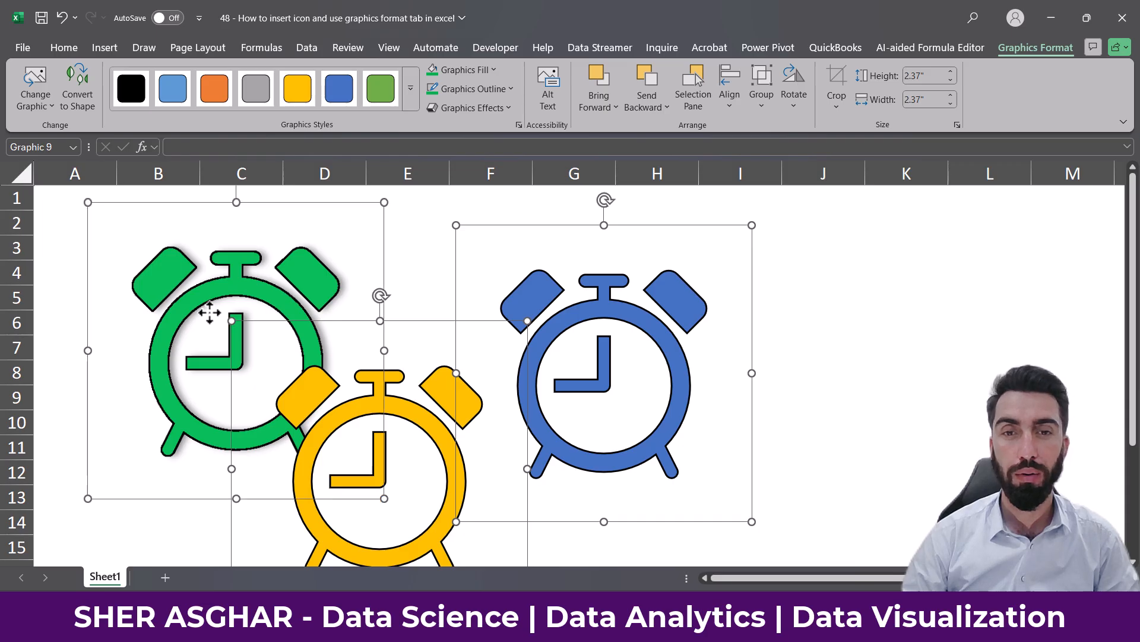
click(744, 95)
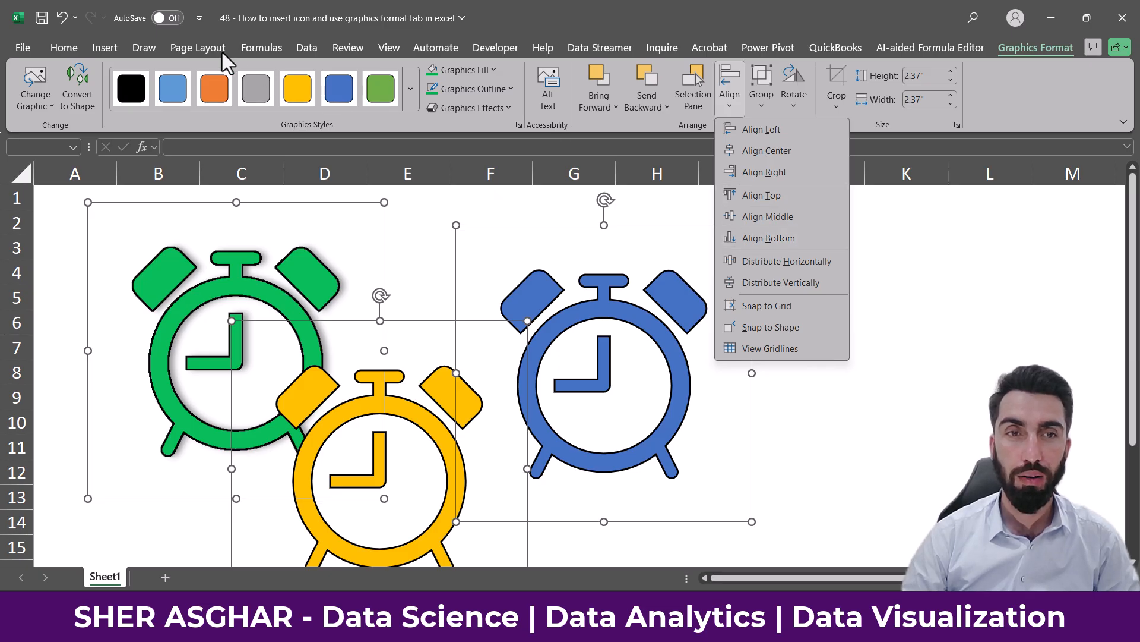
click(187, 49)
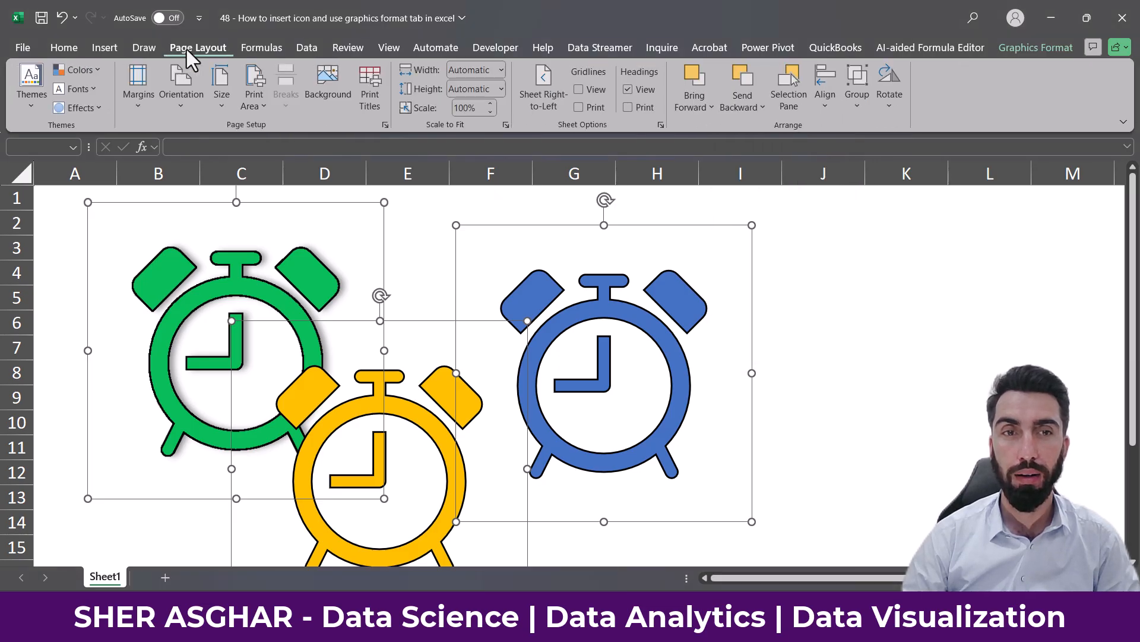
click(822, 99)
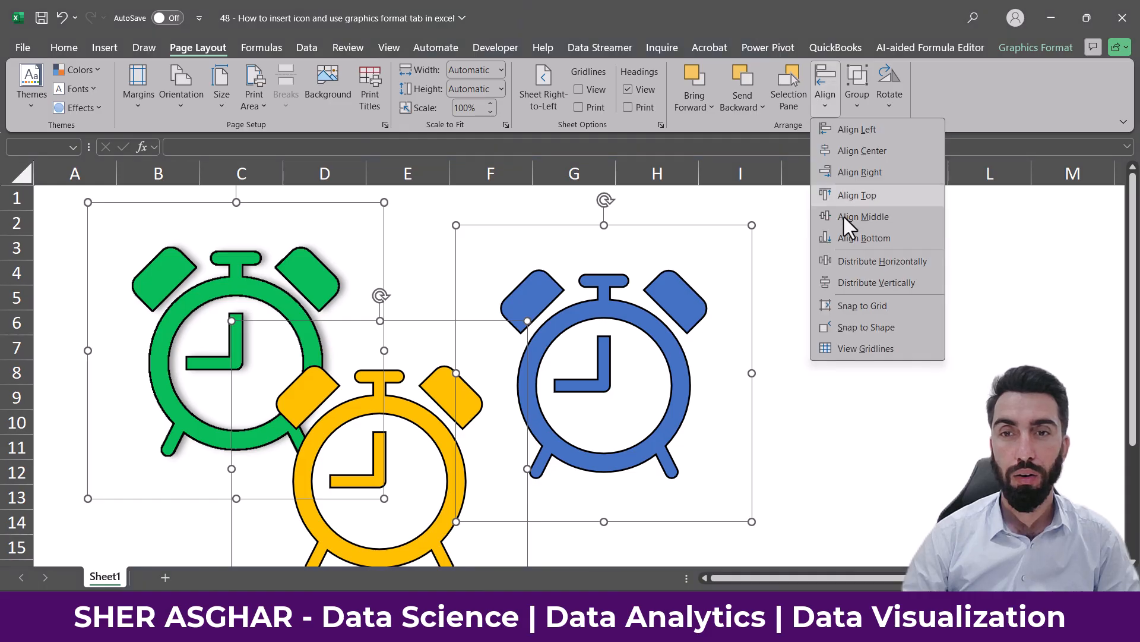
click(1041, 52)
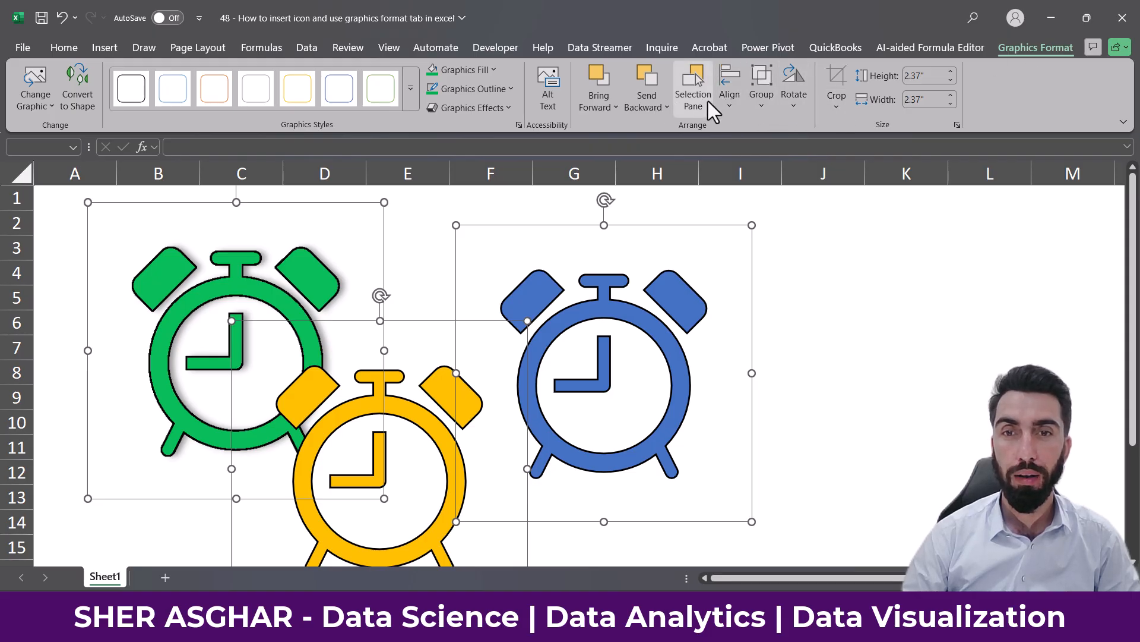
click(730, 90)
key(Escape)
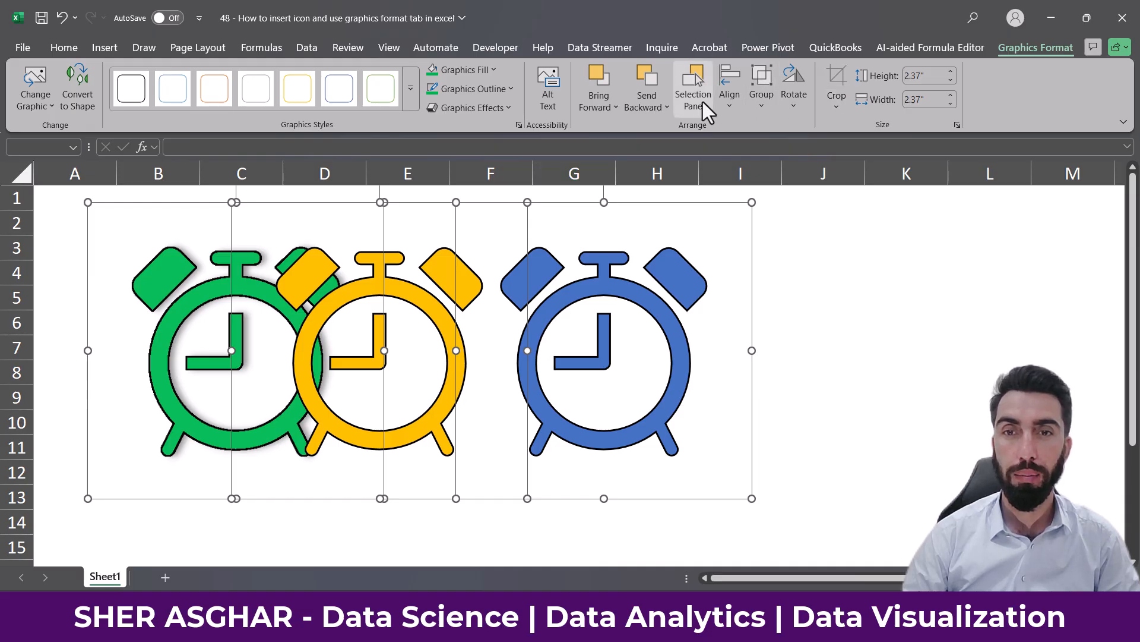
click(732, 101)
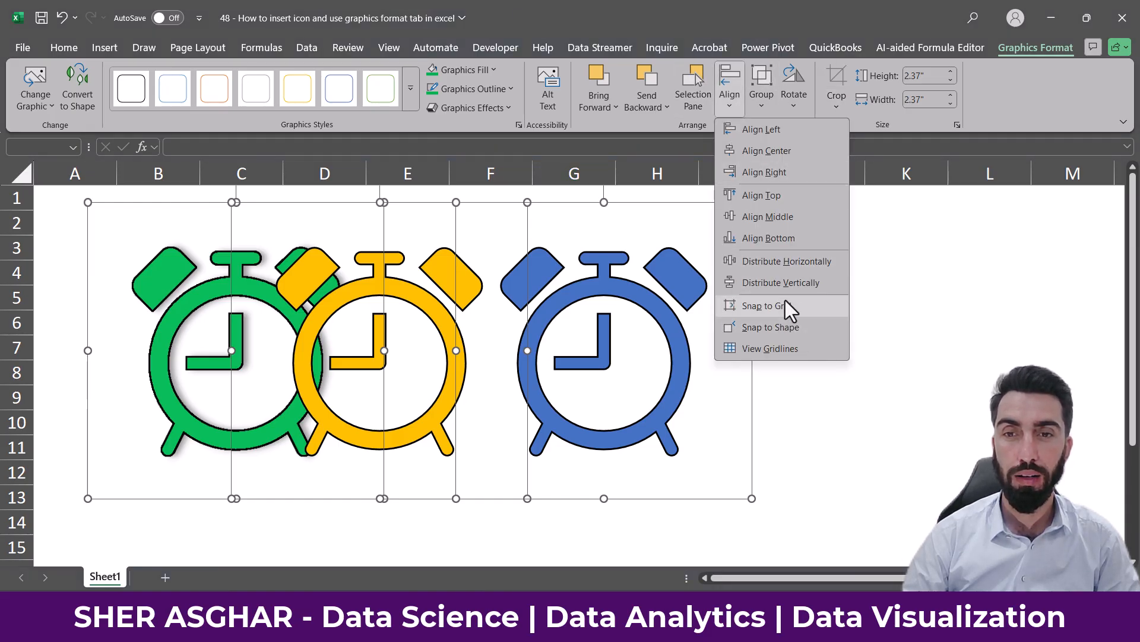
click(787, 261)
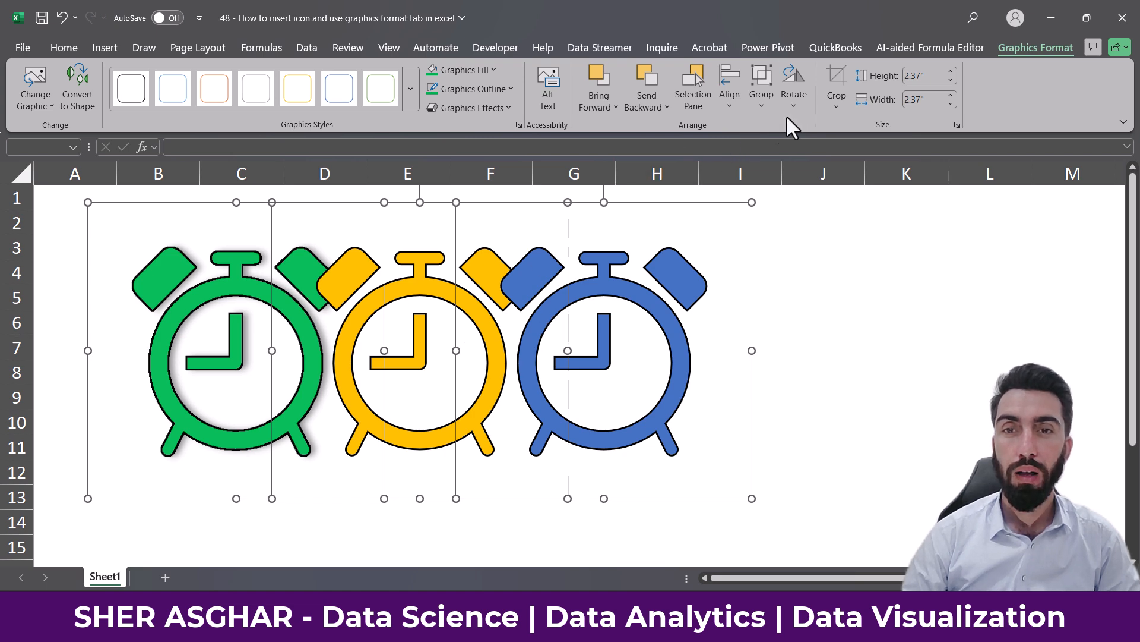
Step: Group the three aligned alarm clocks into one object
click(752, 101)
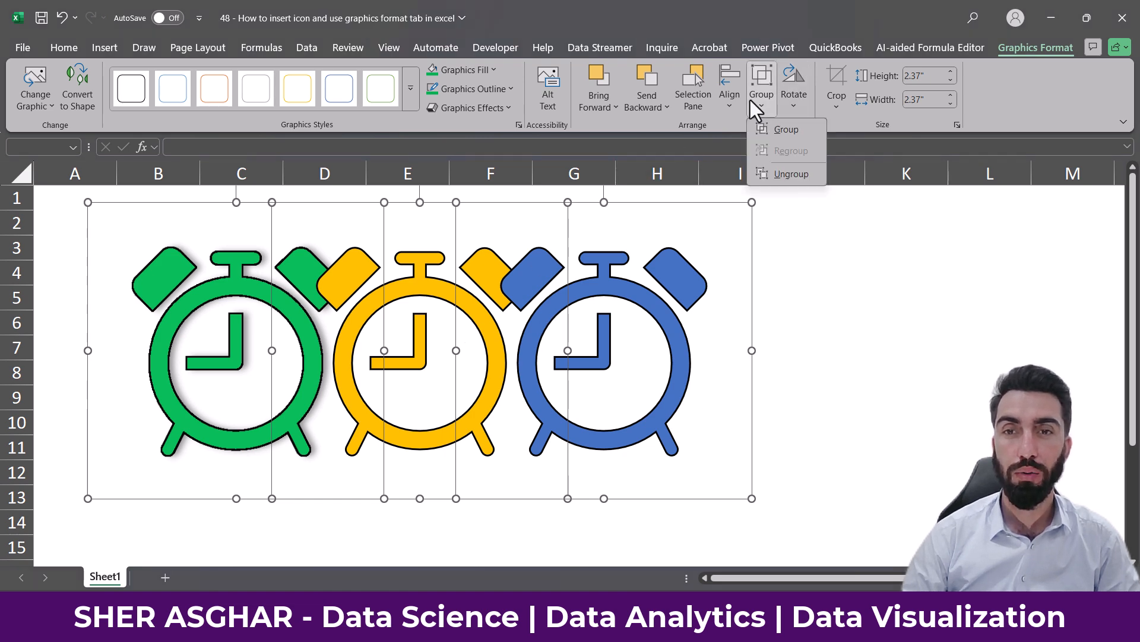
click(788, 131)
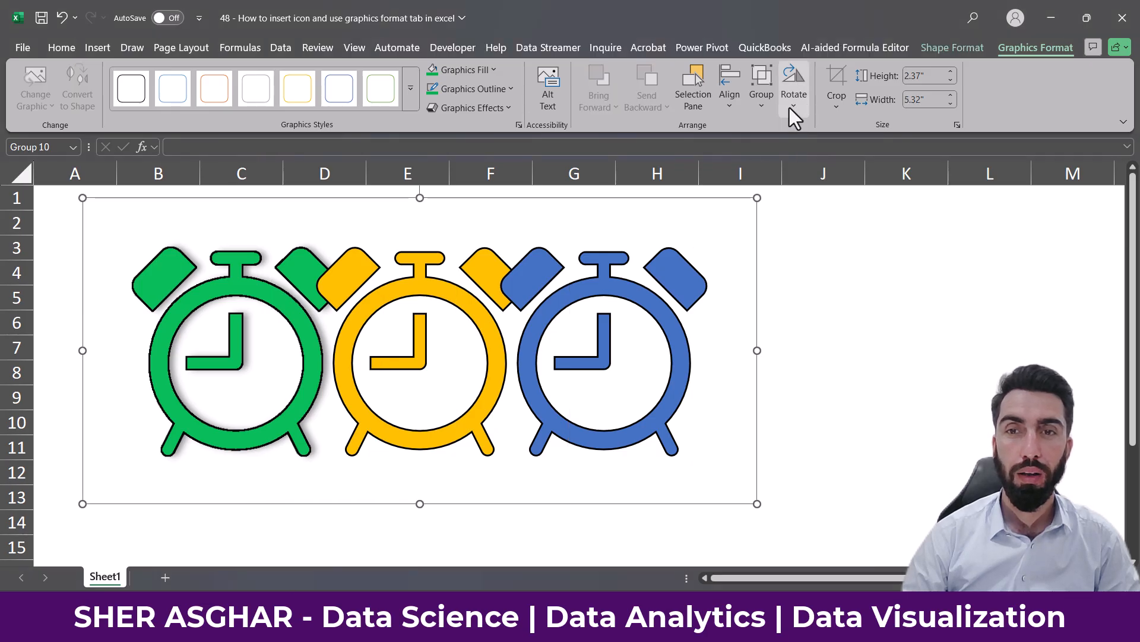
click(789, 108)
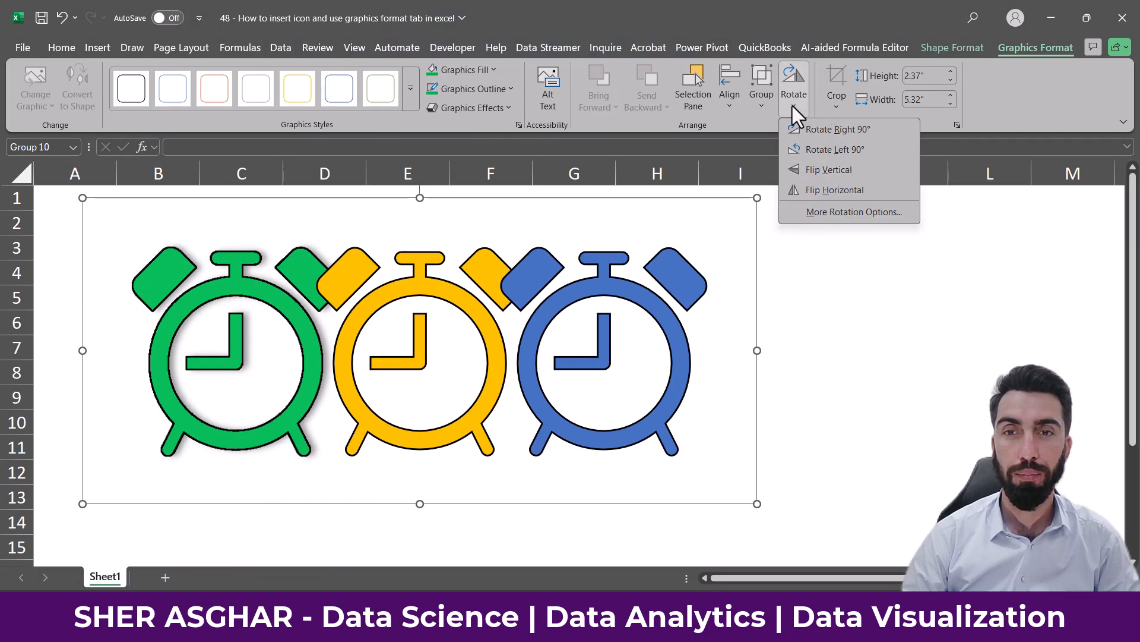
Step: Ungroup the three alarm clocks and regroup them
click(757, 102)
click(790, 174)
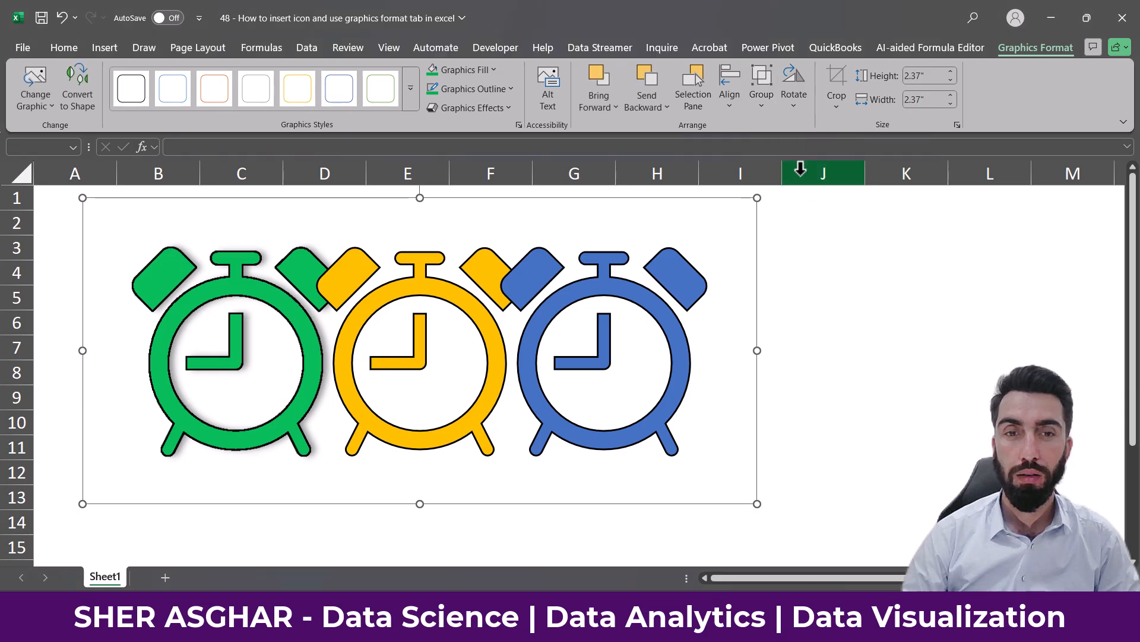
click(754, 99)
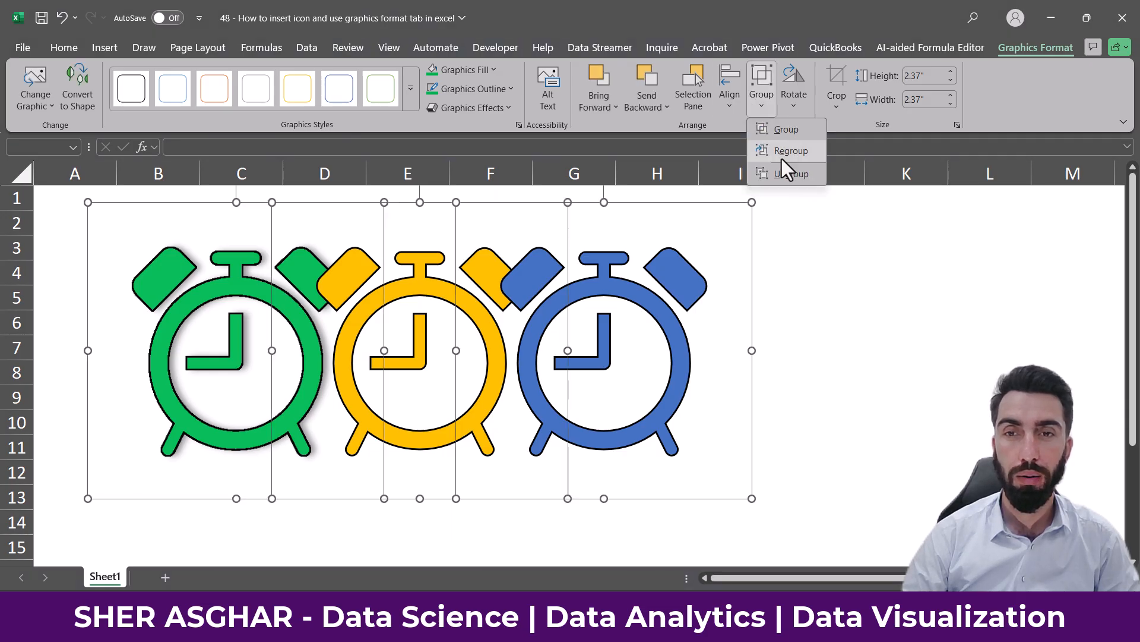
click(785, 151)
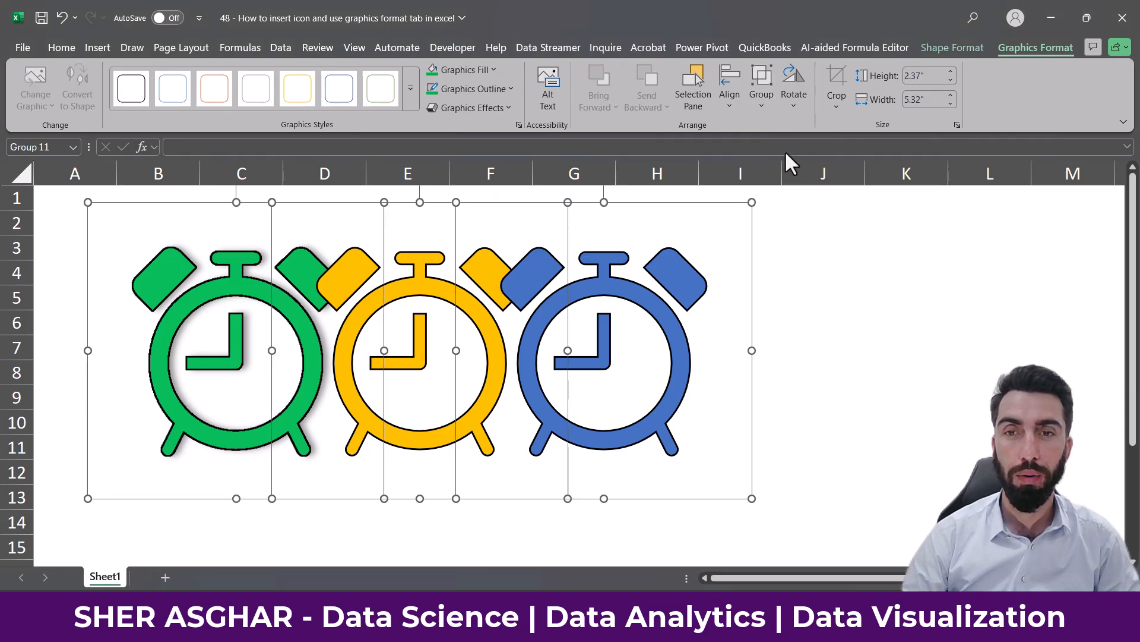
Step: Try to crop the clock group to one of the rectangle shapes
click(836, 92)
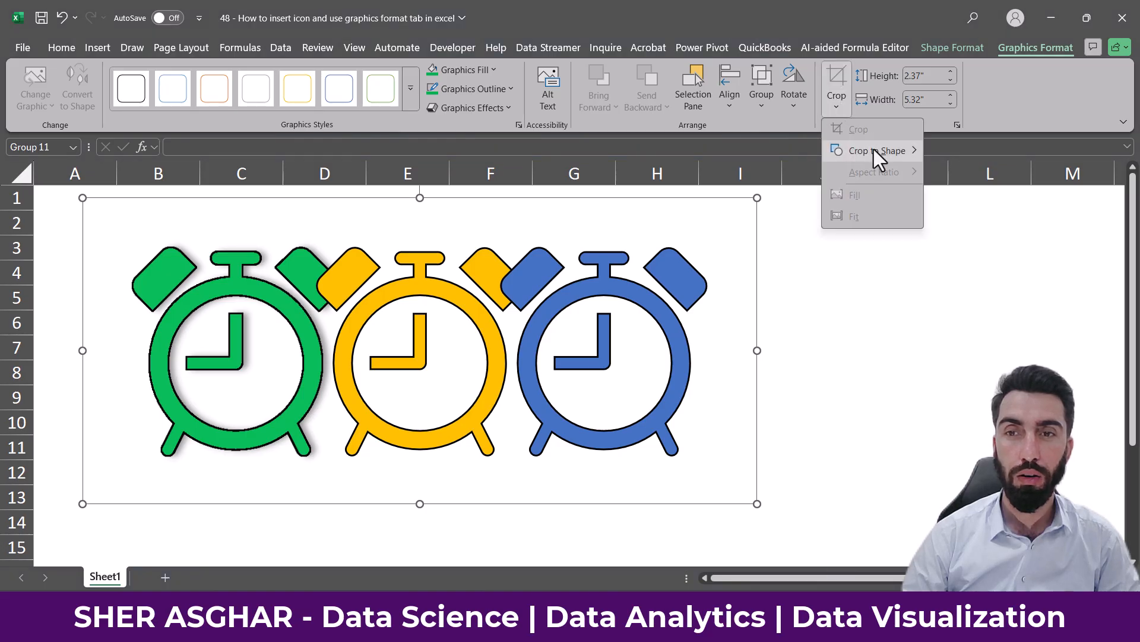
mouse_move(875, 151)
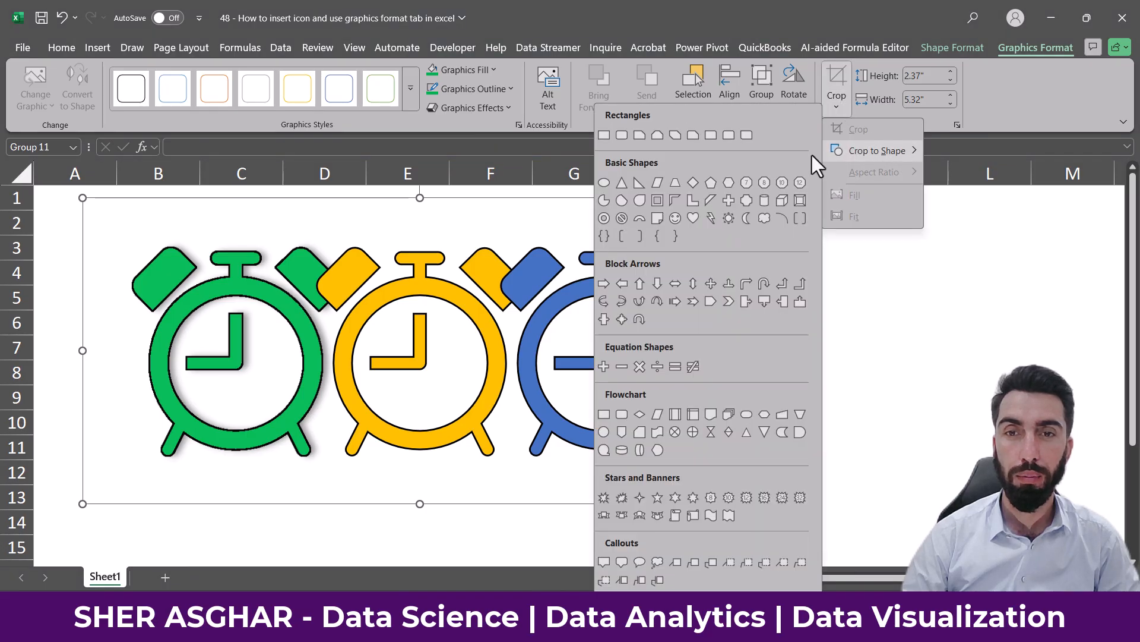
click(682, 134)
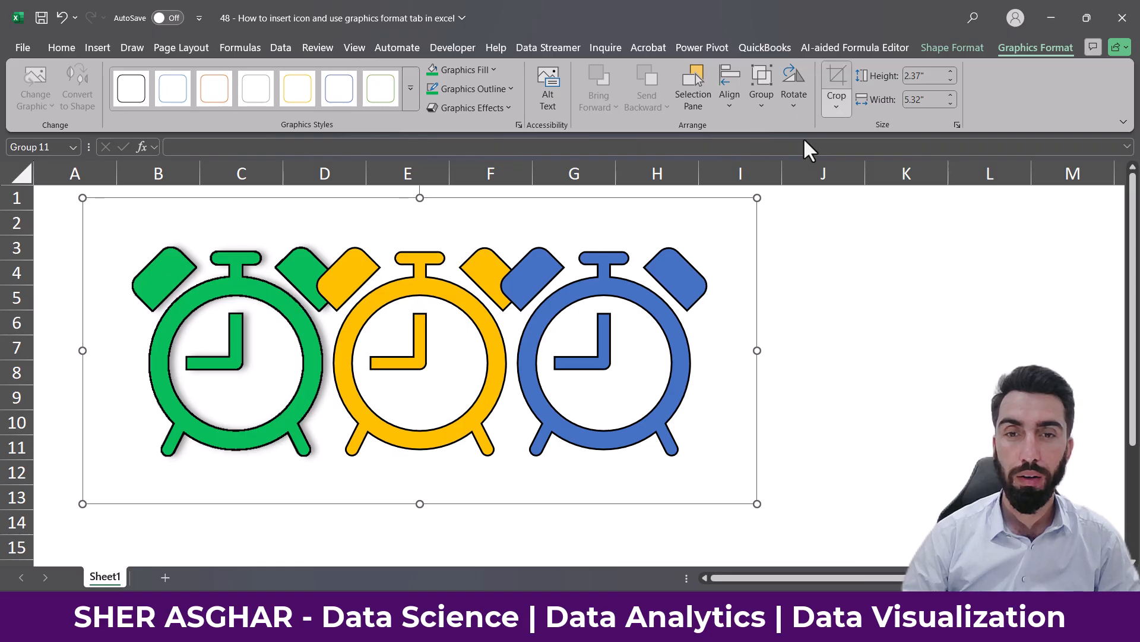
Step: Shrink the clock group to about 2.01" high by 4.22" wide and move it to the right, near the sheet's top
drag(758, 200, 617, 244)
drag(501, 304, 603, 271)
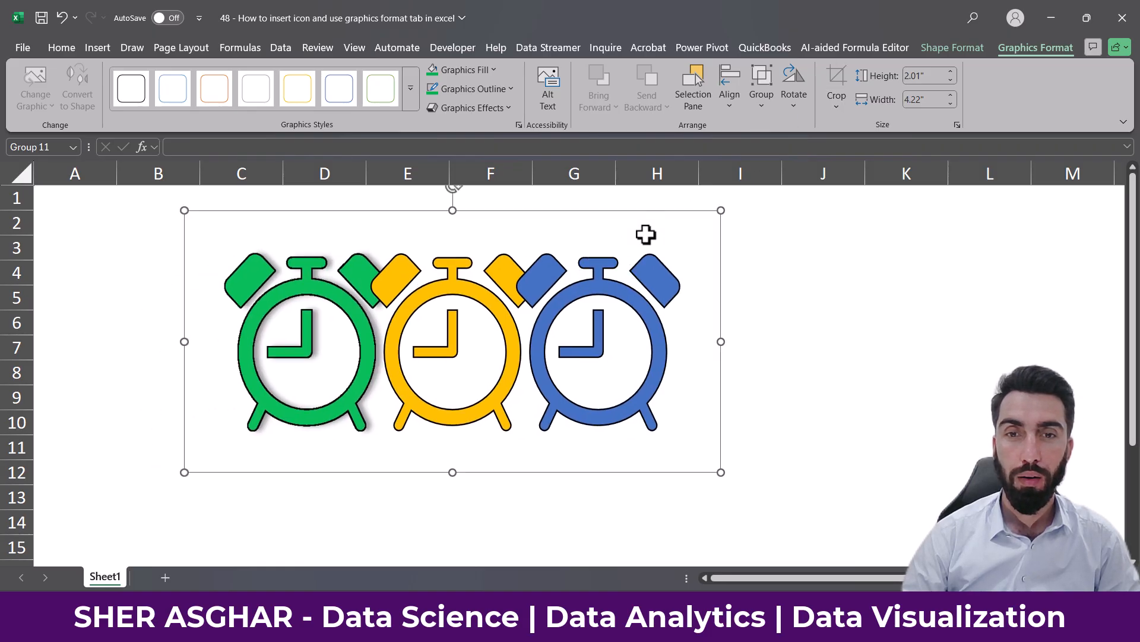
Step: Try to crop the resized clock group to a hexagon shape
click(704, 245)
click(611, 288)
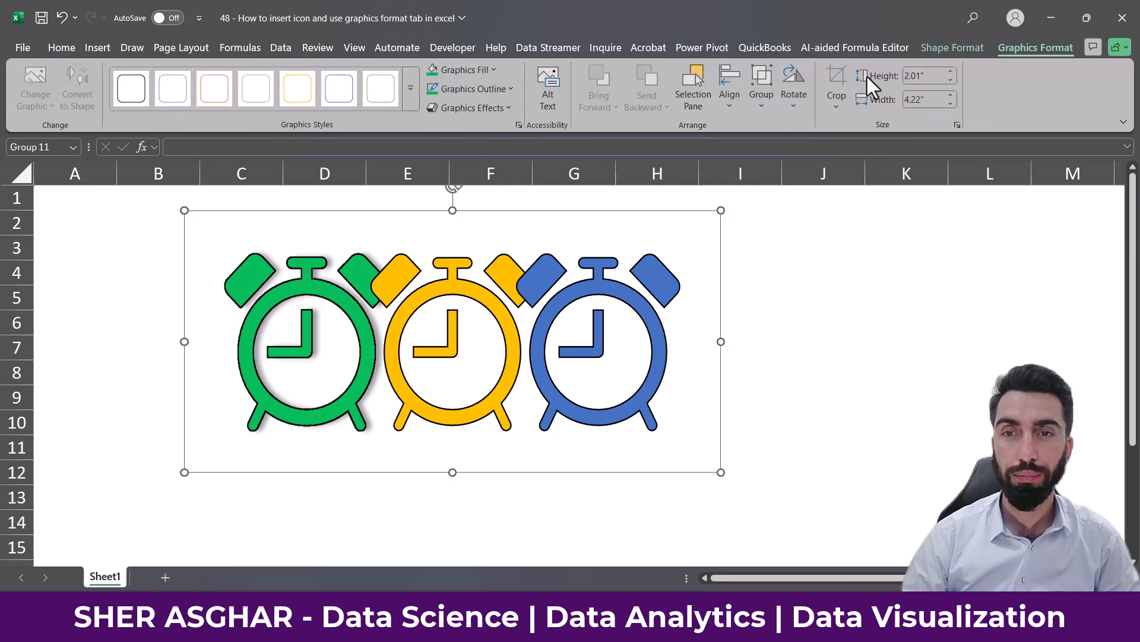
click(830, 101)
mouse_move(885, 152)
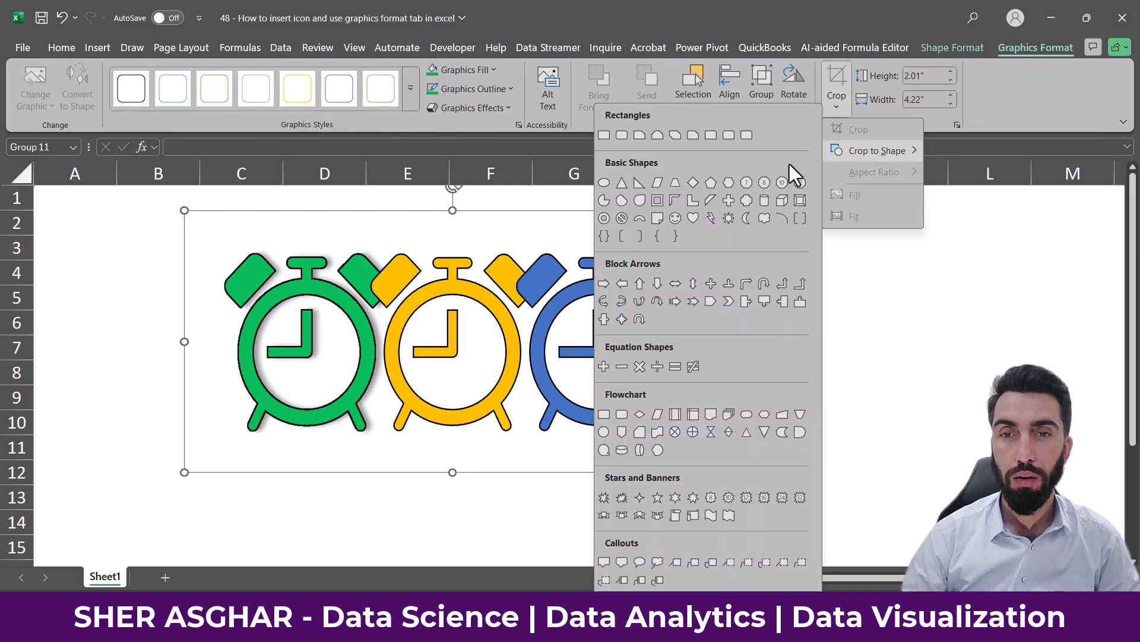
click(726, 184)
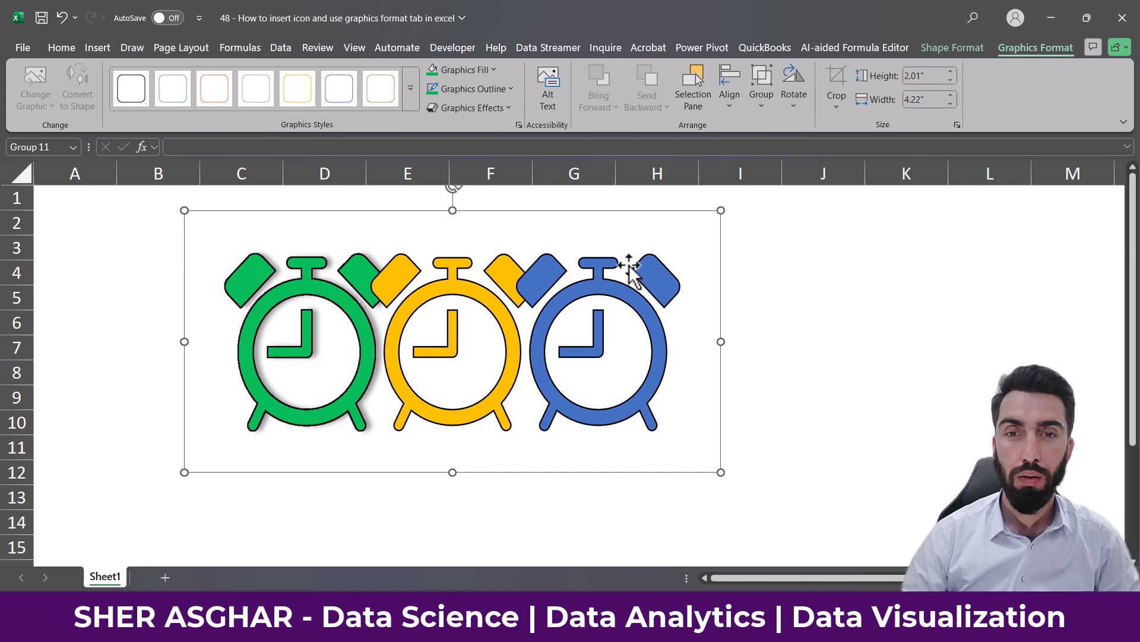
Step: Draw a hexagon about 1.8" high by 2.03" wide over the middle of the clock group
click(92, 45)
click(257, 88)
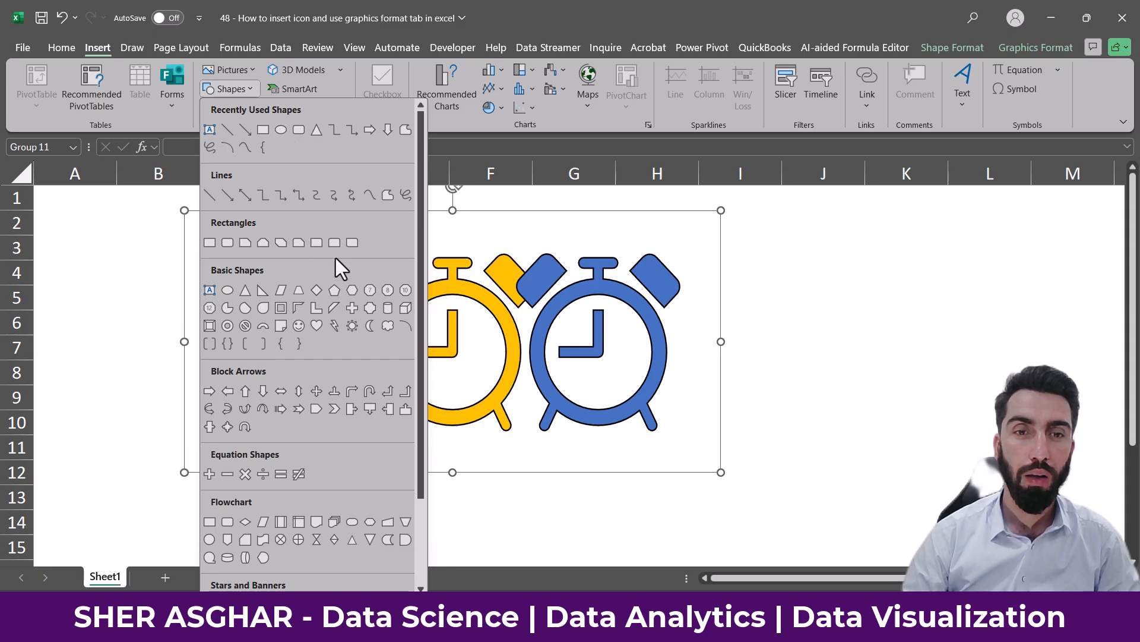
click(352, 290)
drag(357, 226, 608, 448)
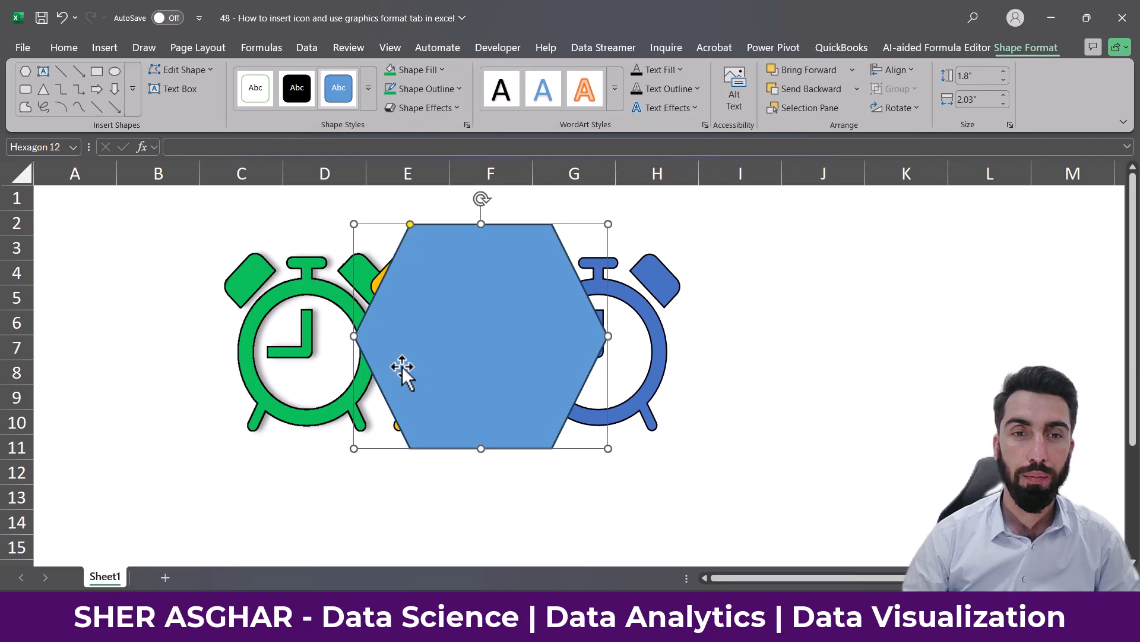
Step: Try to crop the clock group together with the overlapping hexagon to a half-frame shape, and undo the crop
ctrl+click(317, 339)
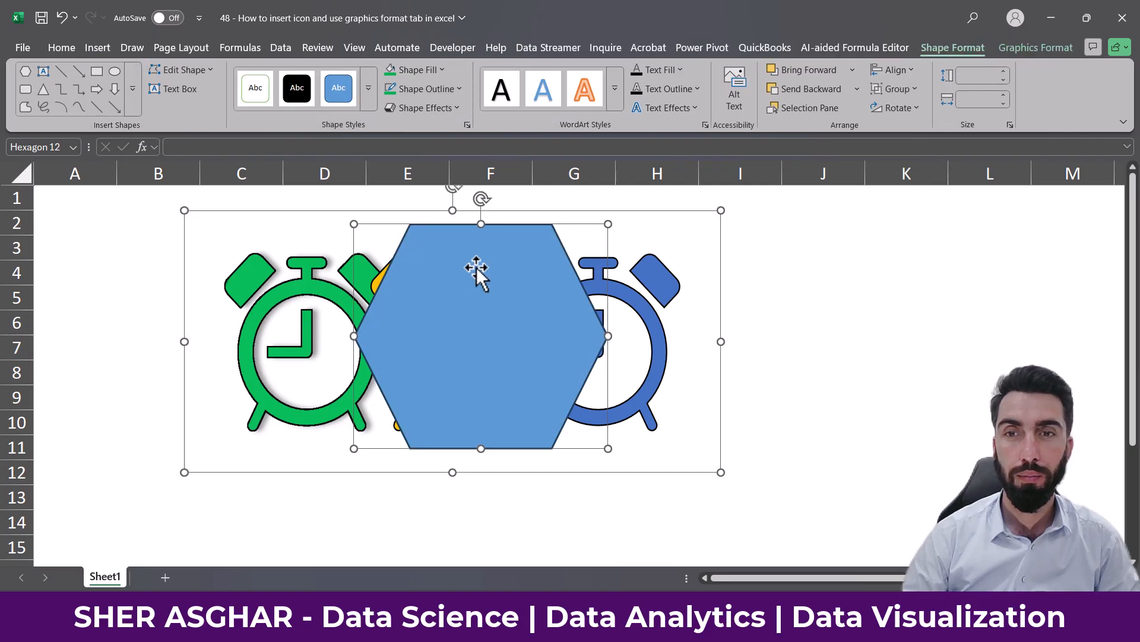
click(1016, 52)
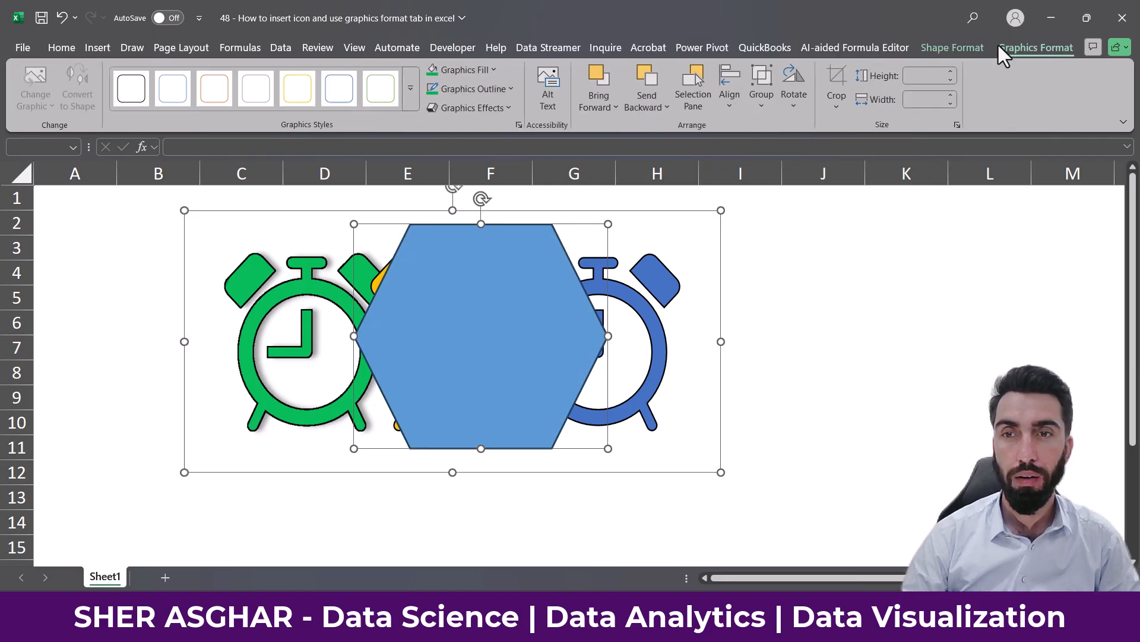
click(844, 94)
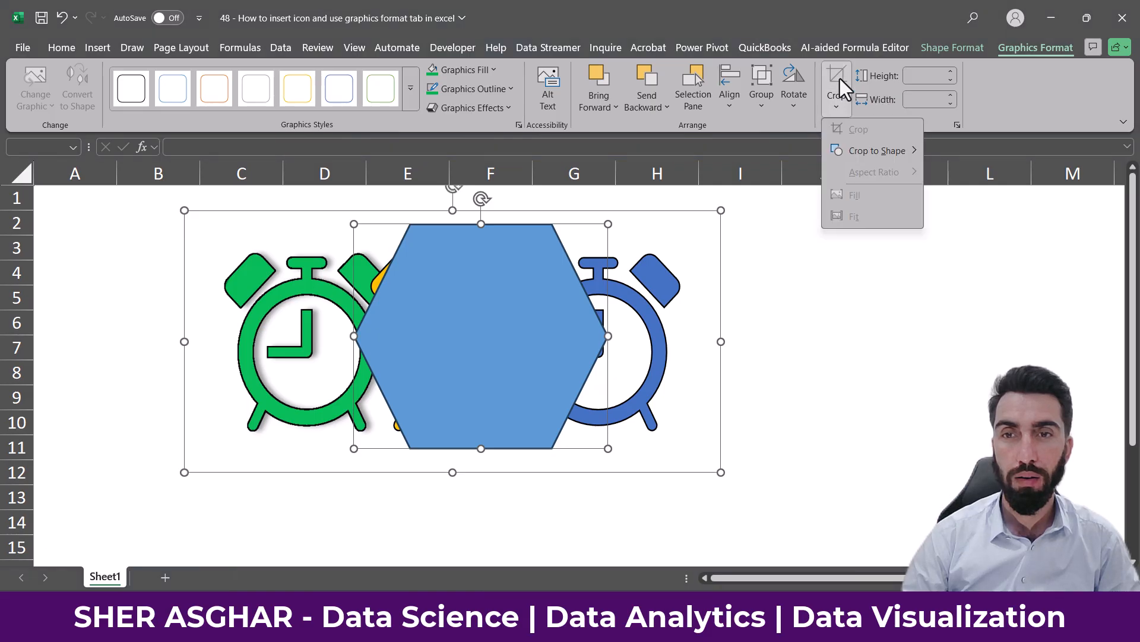
mouse_move(885, 154)
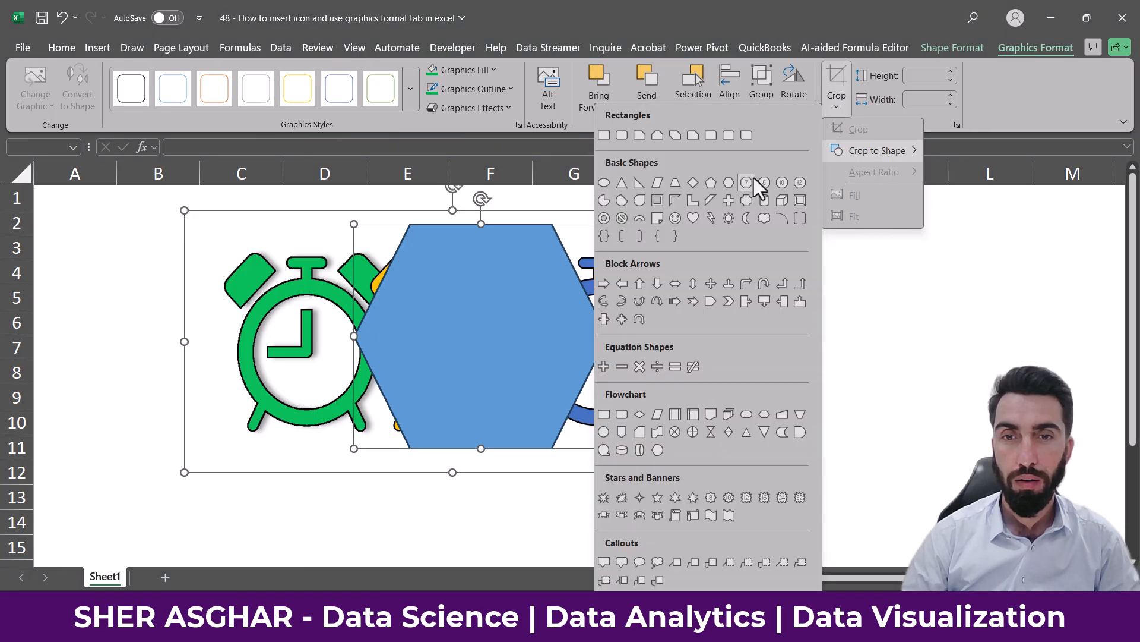
click(676, 202)
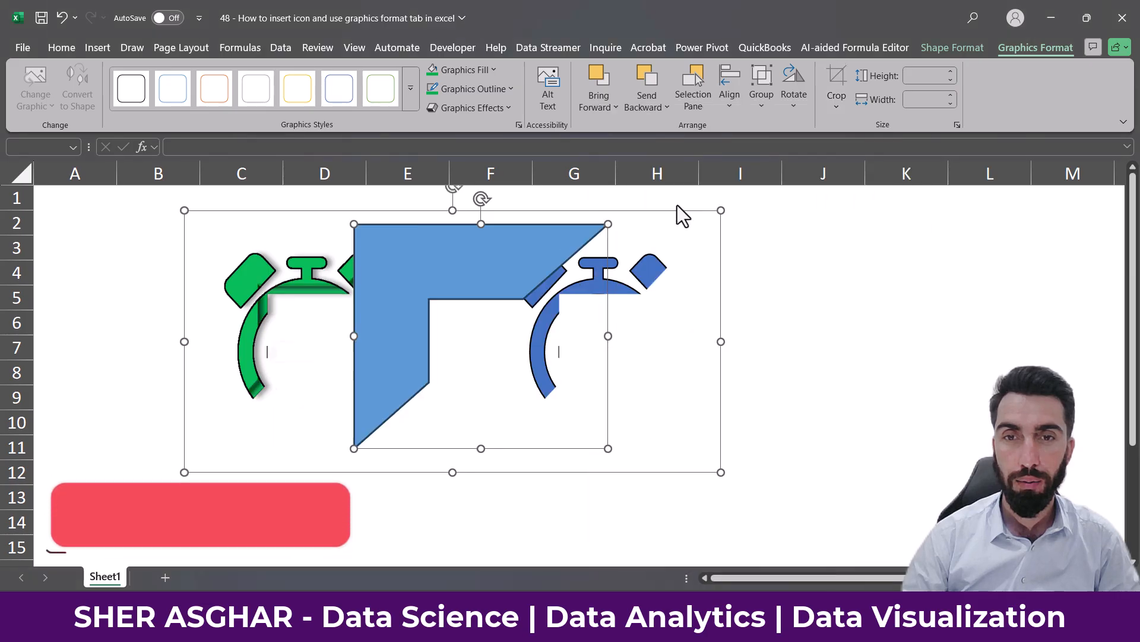
drag(474, 259, 455, 242)
key(ctrl+z)
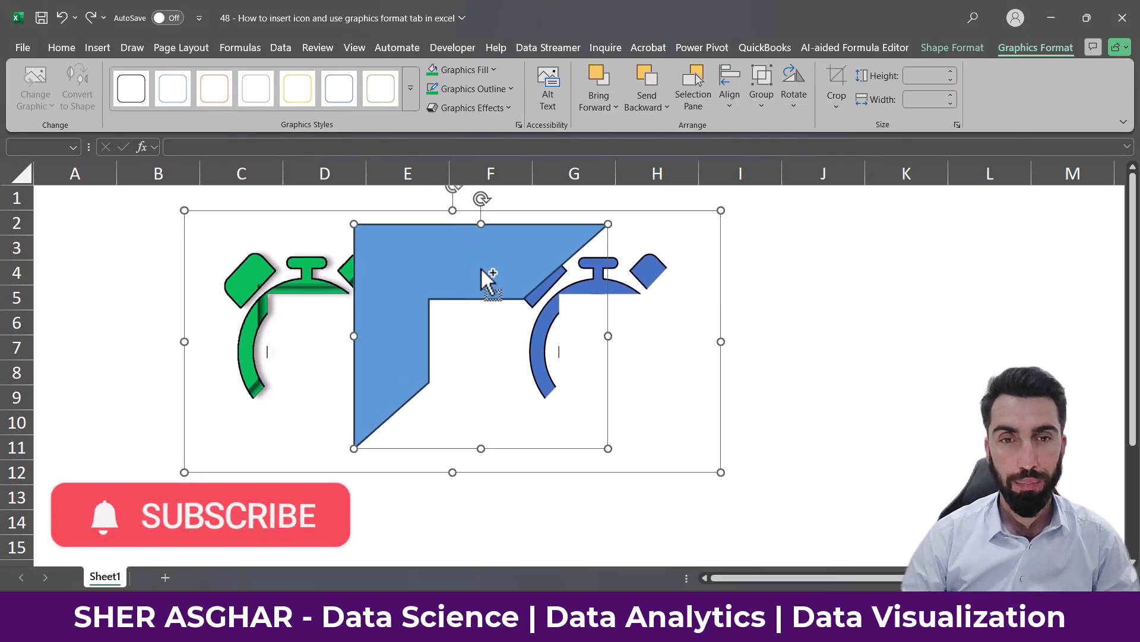
key(ctrl+z)
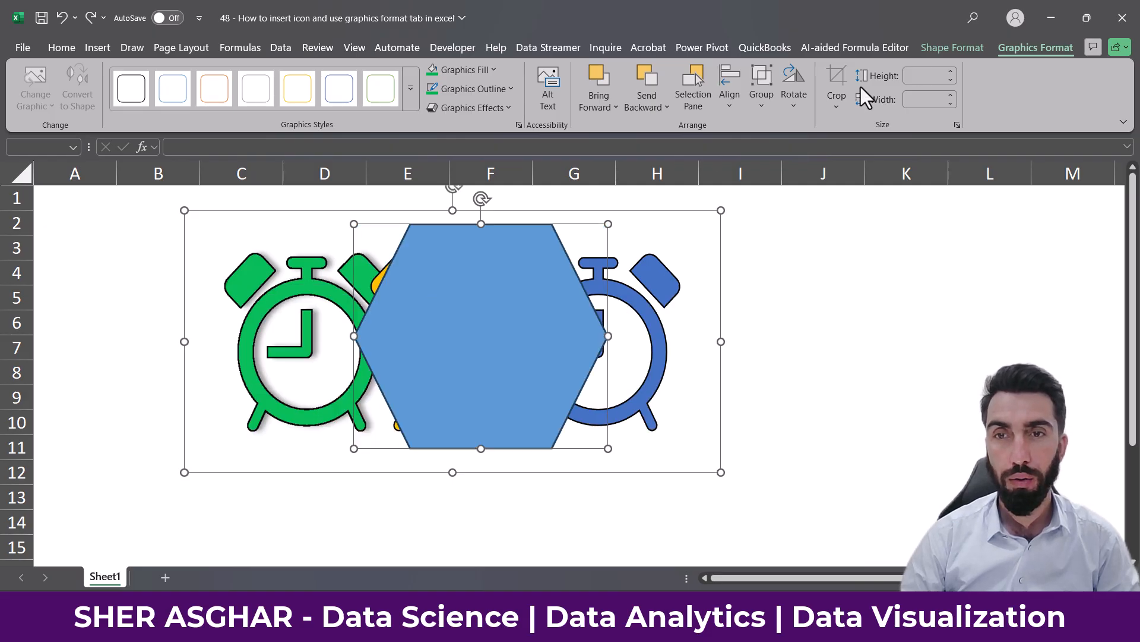
Step: Crop the clock group and the overlapping hexagon to a diamond shape
click(837, 106)
click(871, 149)
click(693, 182)
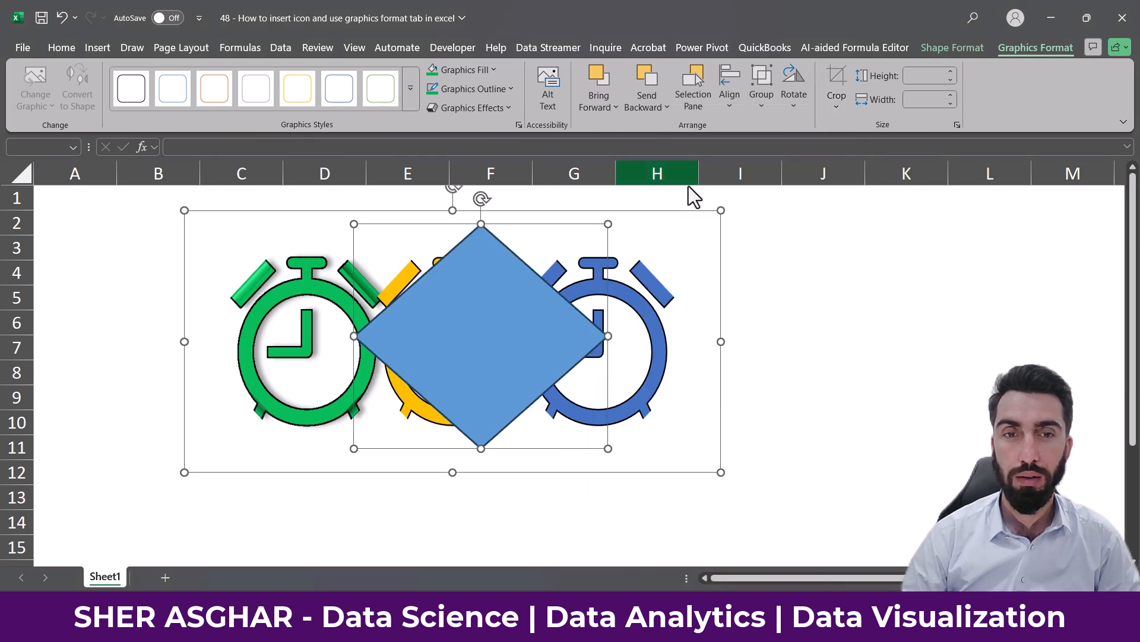
mouse_move(497, 308)
mouse_down()
mouse_move(520, 323)
mouse_move(499, 317)
mouse_up()
key(ctrl+z)
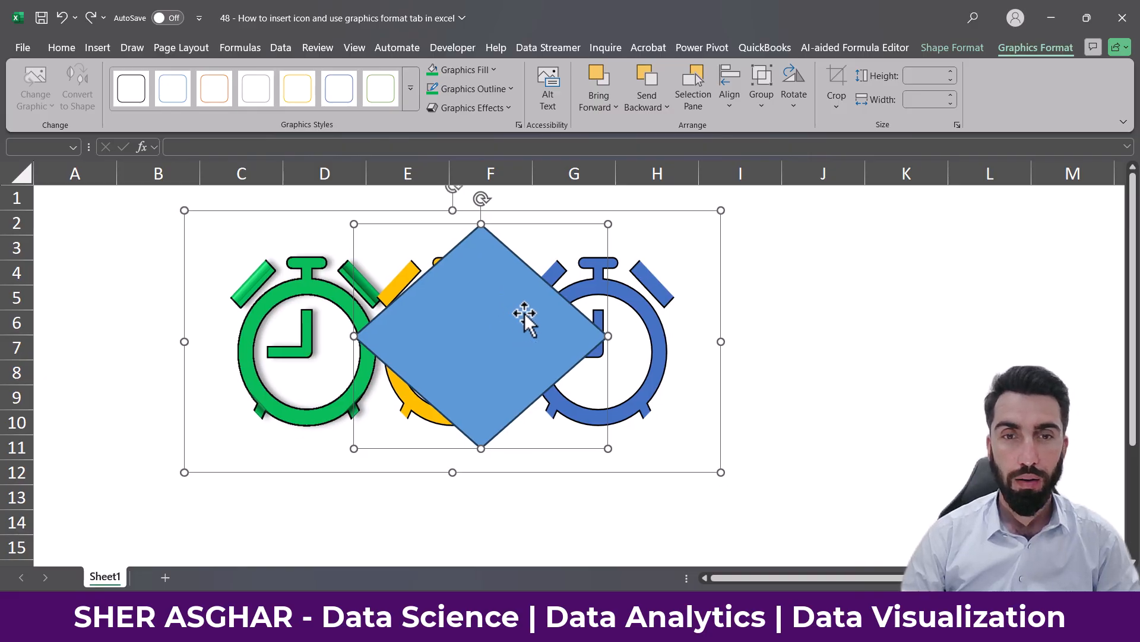
Step: Move the blue diamond off the clock group, down to around columns J to M below row 12
click(825, 278)
drag(548, 312, 869, 440)
click(599, 340)
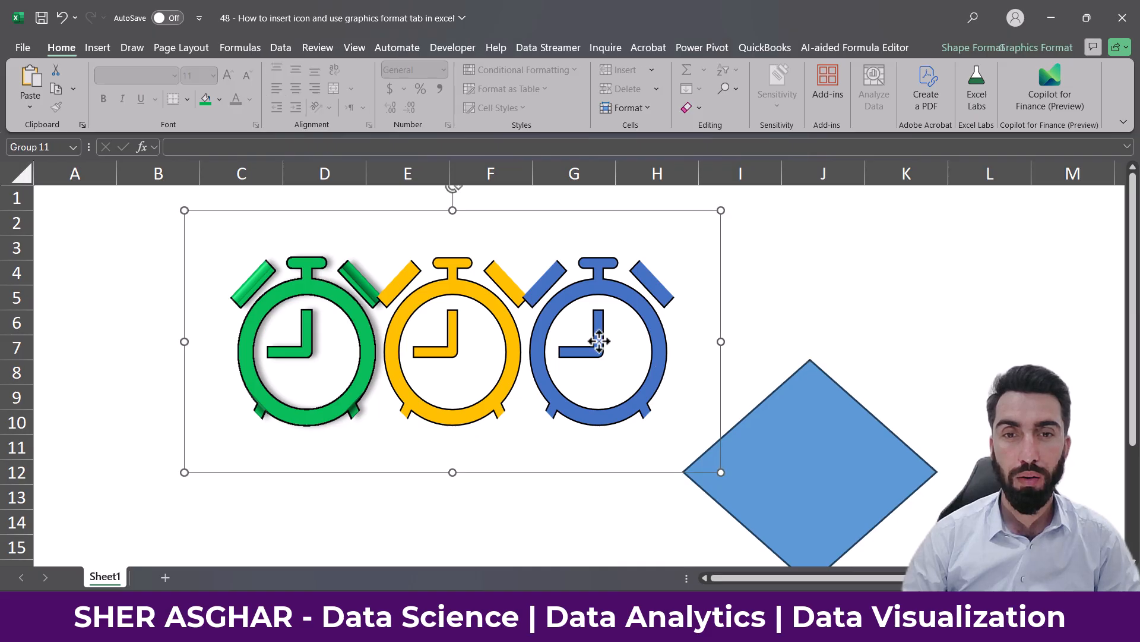
click(1051, 48)
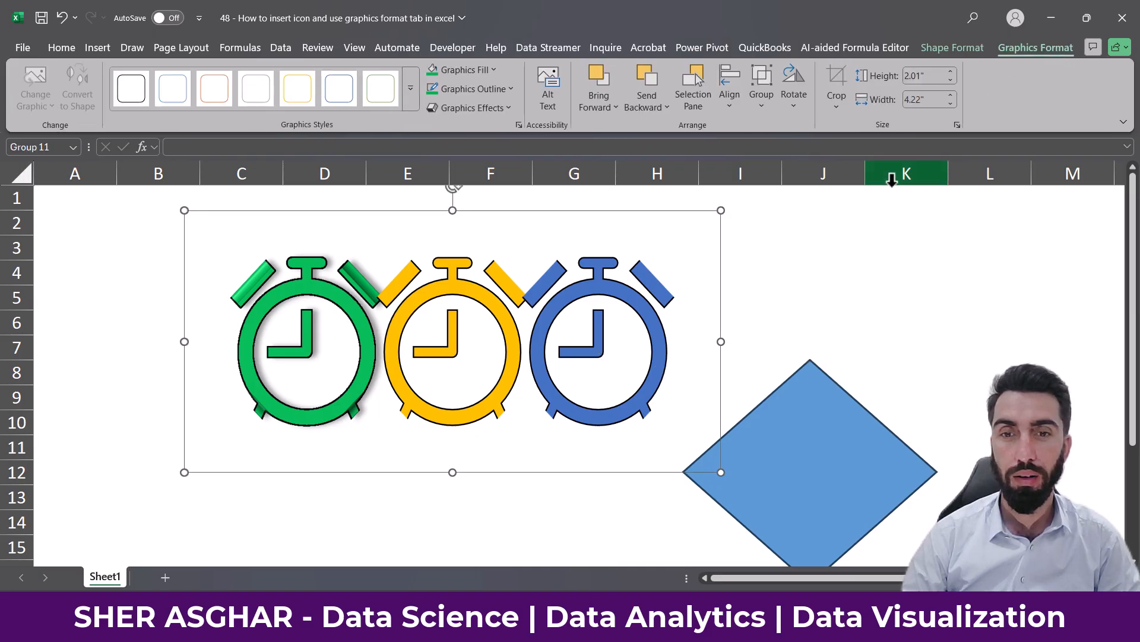
drag(804, 437, 940, 561)
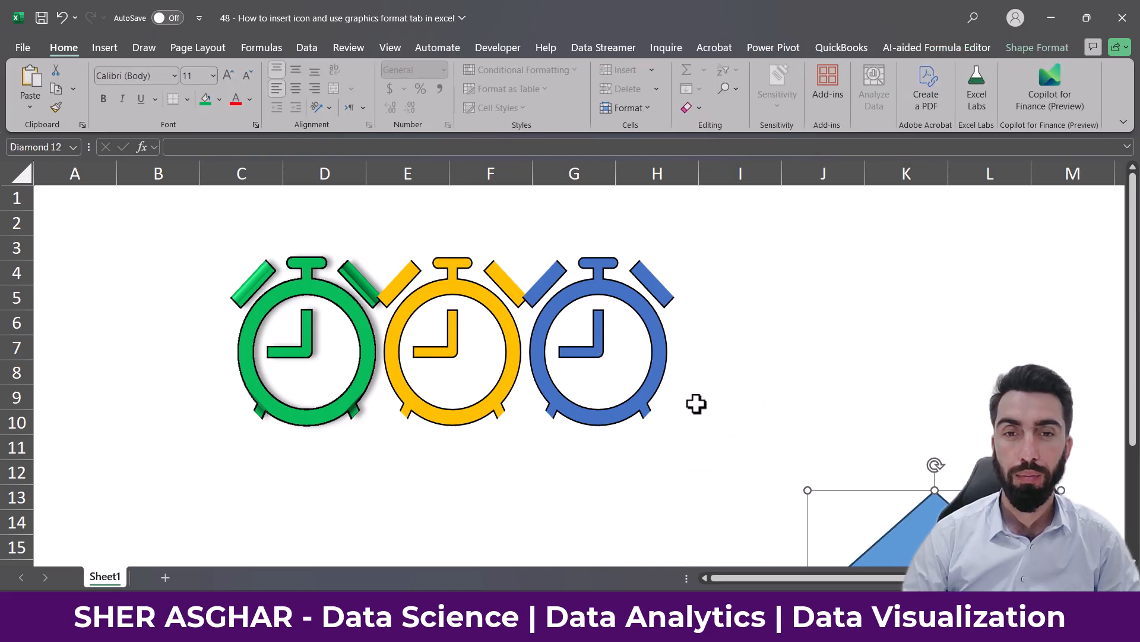
Step: Crop the clock group alone to the four-way block arrow shape
click(646, 373)
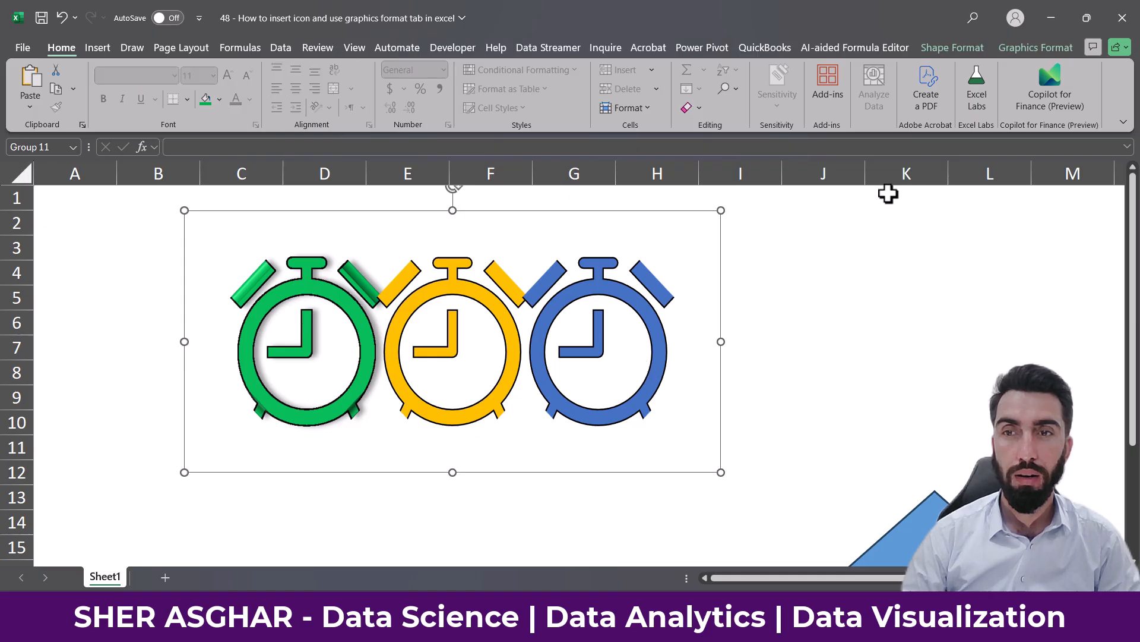
click(945, 39)
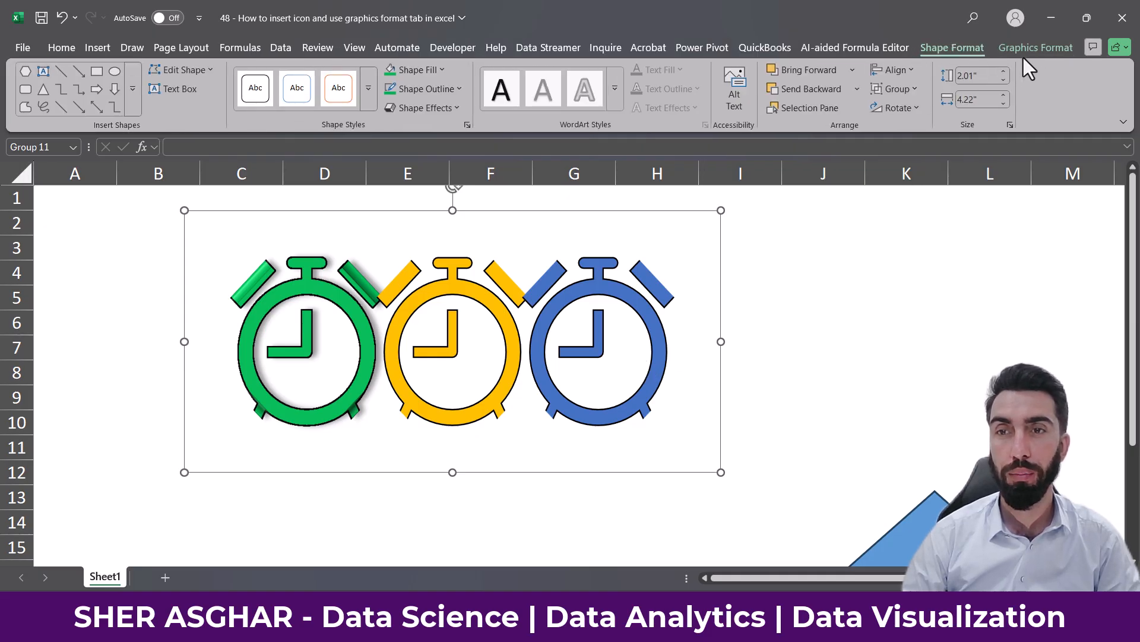
click(1036, 48)
click(837, 105)
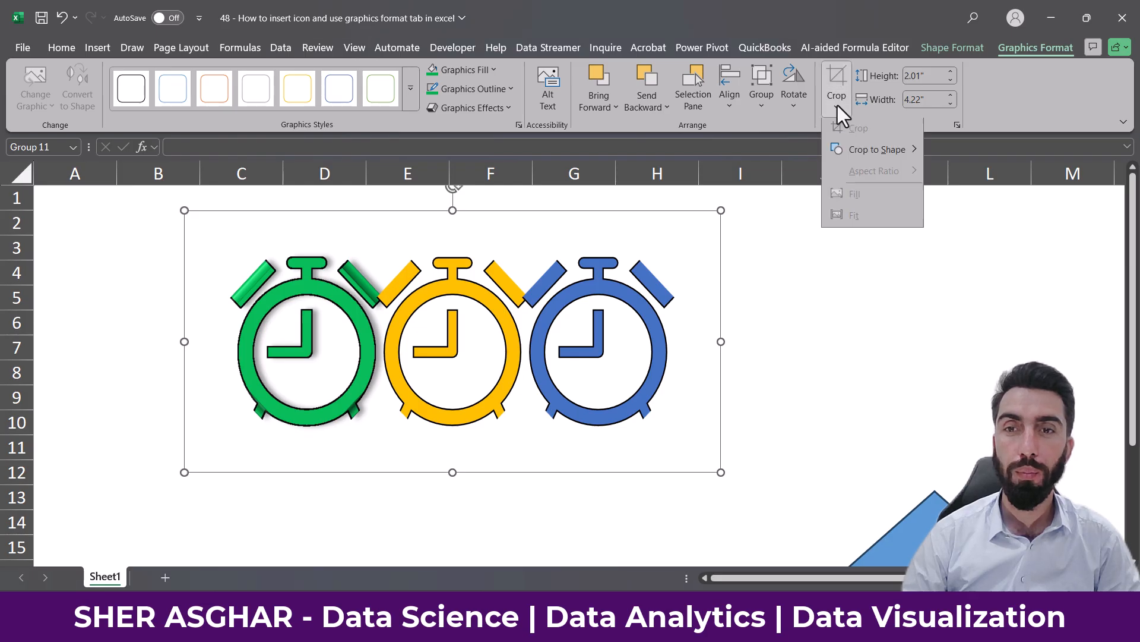
mouse_move(883, 156)
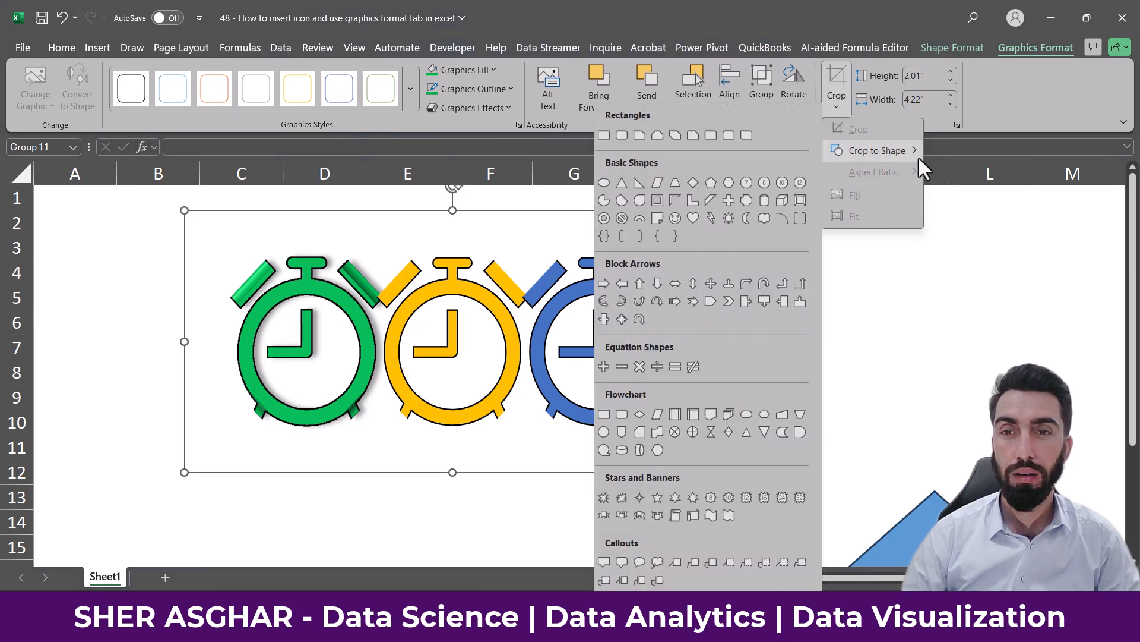
click(711, 284)
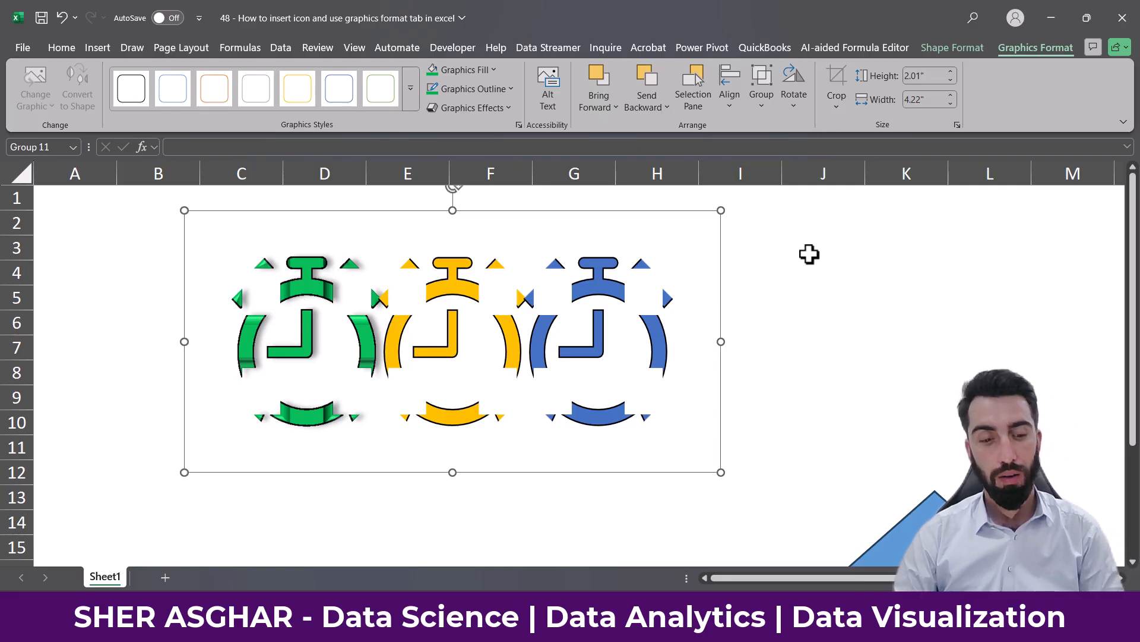
Step: Undo the shape crops, the added shape, and the clock group's move, resizing and grouping, back to three separate clocks
key(ctrl+z)
key(ctrl+z)
key(ctrl+z)
key(ctrl+z)
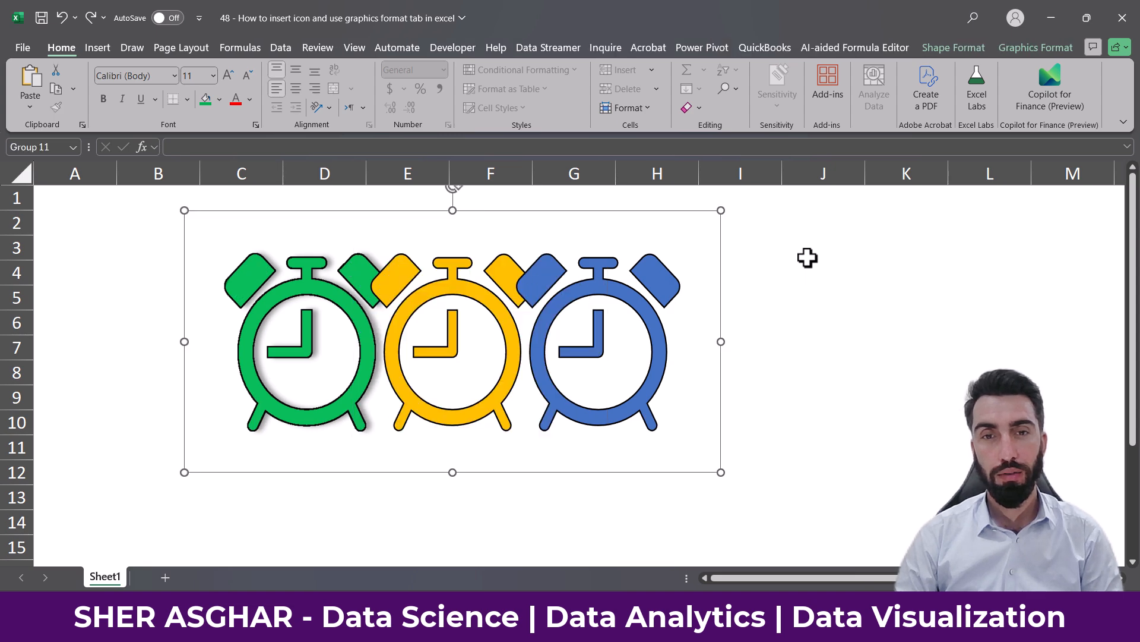
key(ctrl+z)
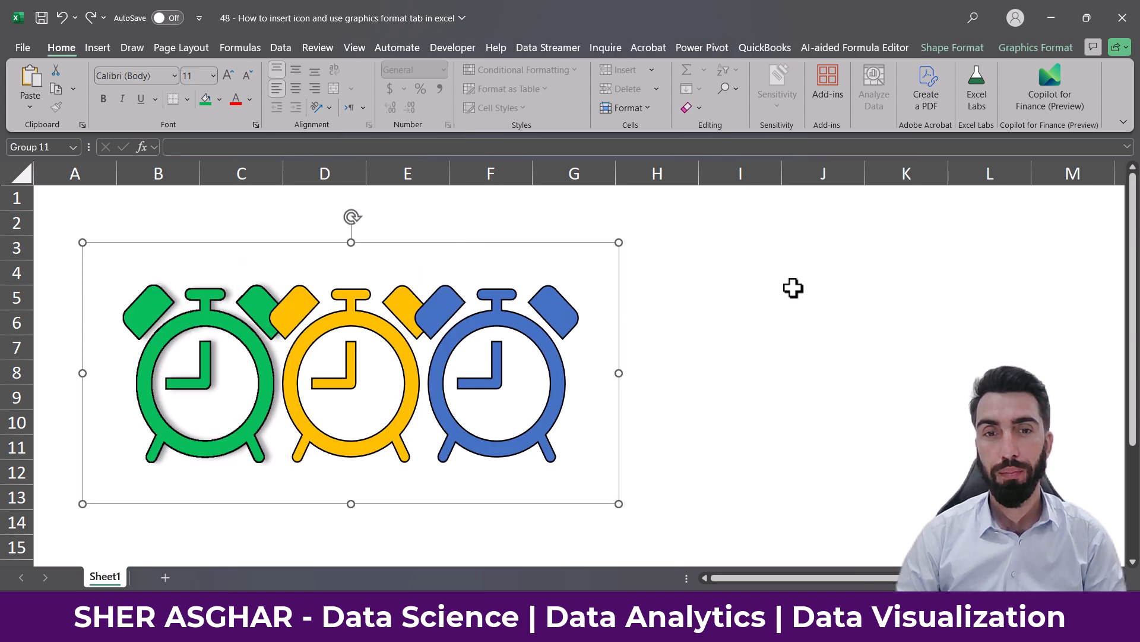
key(ctrl+z)
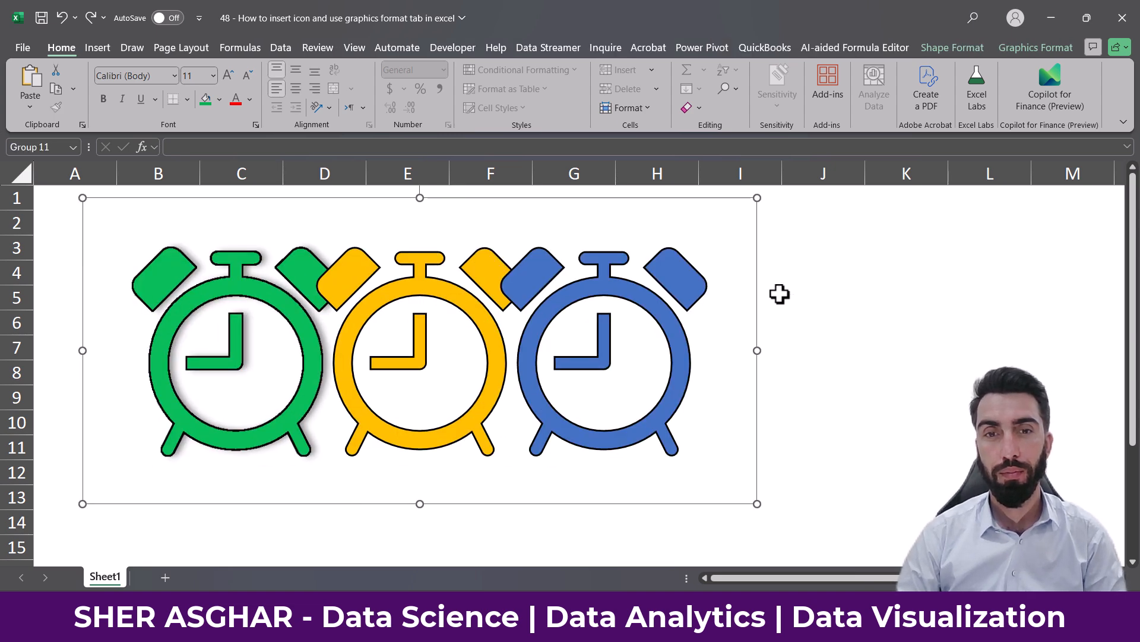
key(ctrl+z)
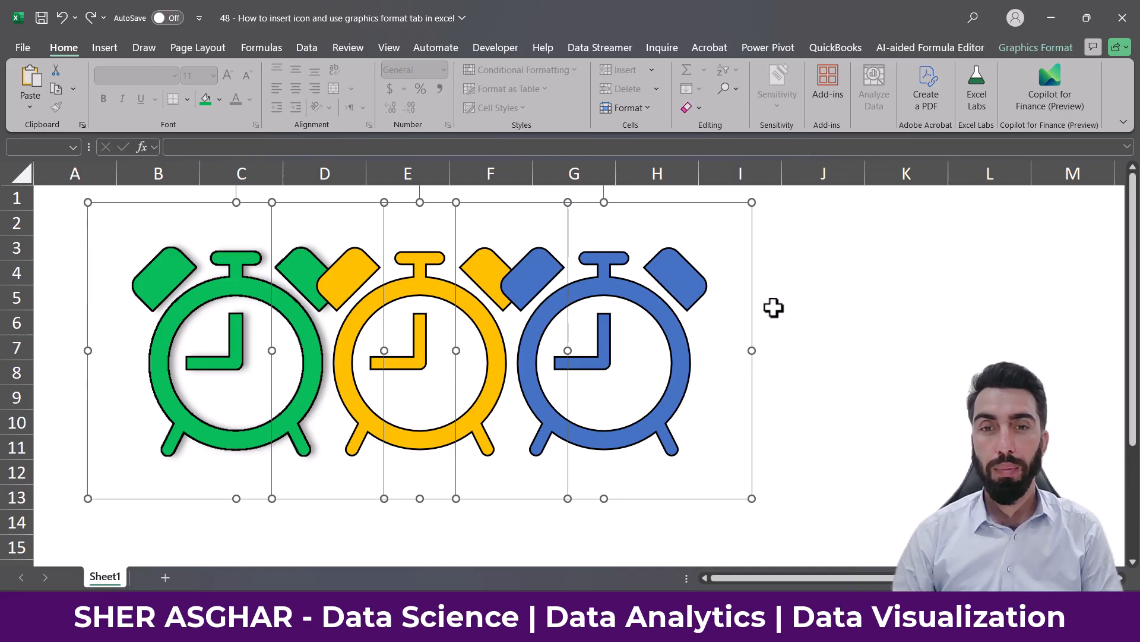
Step: Move the blue clock away from the yellow one, to columns G through J
key(Escape)
click(675, 315)
drag(568, 295, 674, 295)
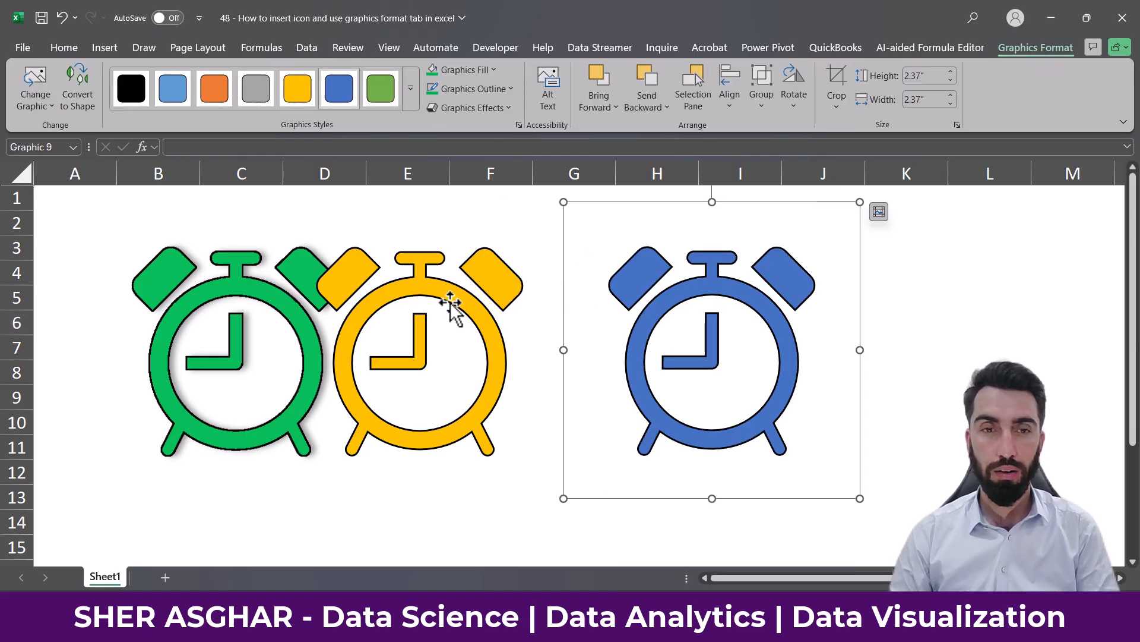
Step: Shrink the green clock to about 1.41" by 1.41" and move it near the sheet's upper-left corner
click(315, 305)
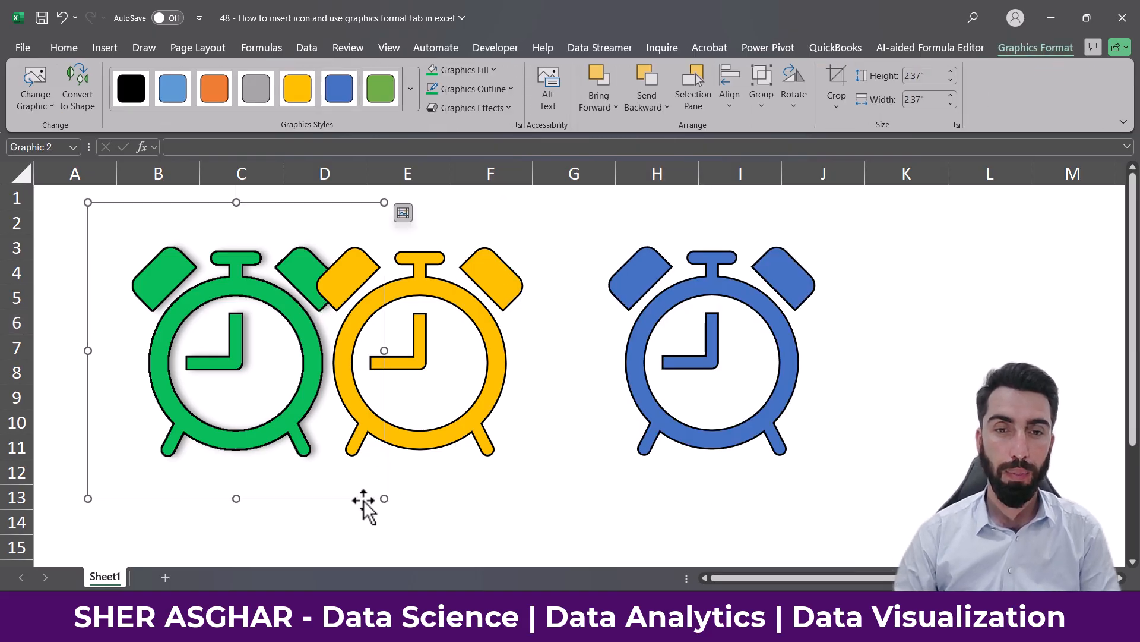
drag(380, 497, 266, 379)
drag(265, 315, 240, 309)
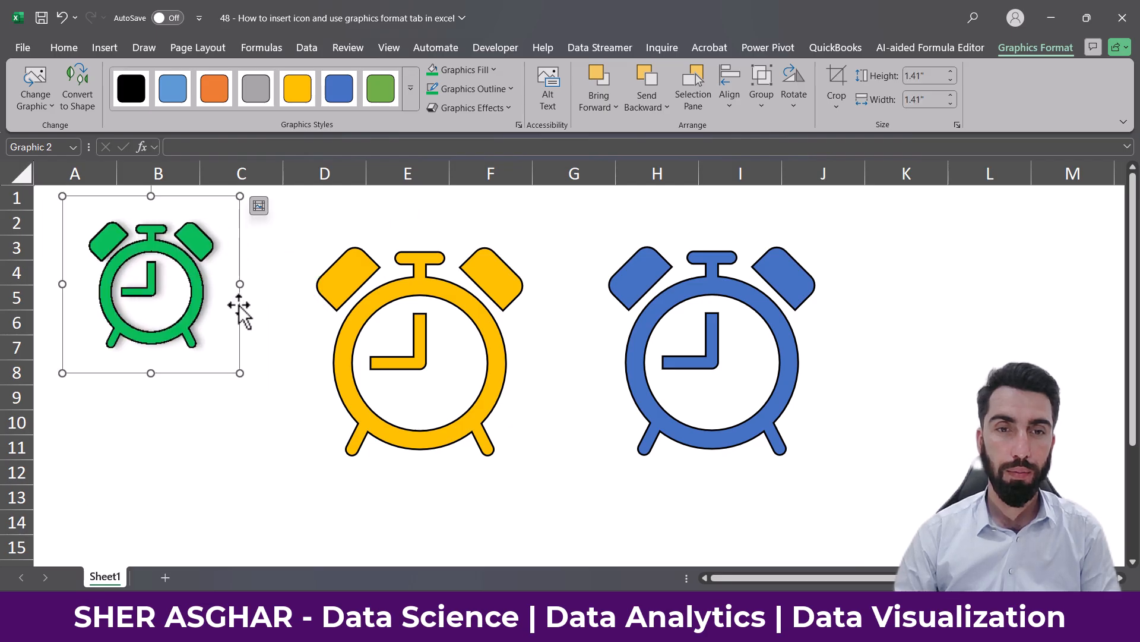
Step: Shrink the yellow clock to about 1.26" by 1.26" and place it beside the green clock
click(380, 314)
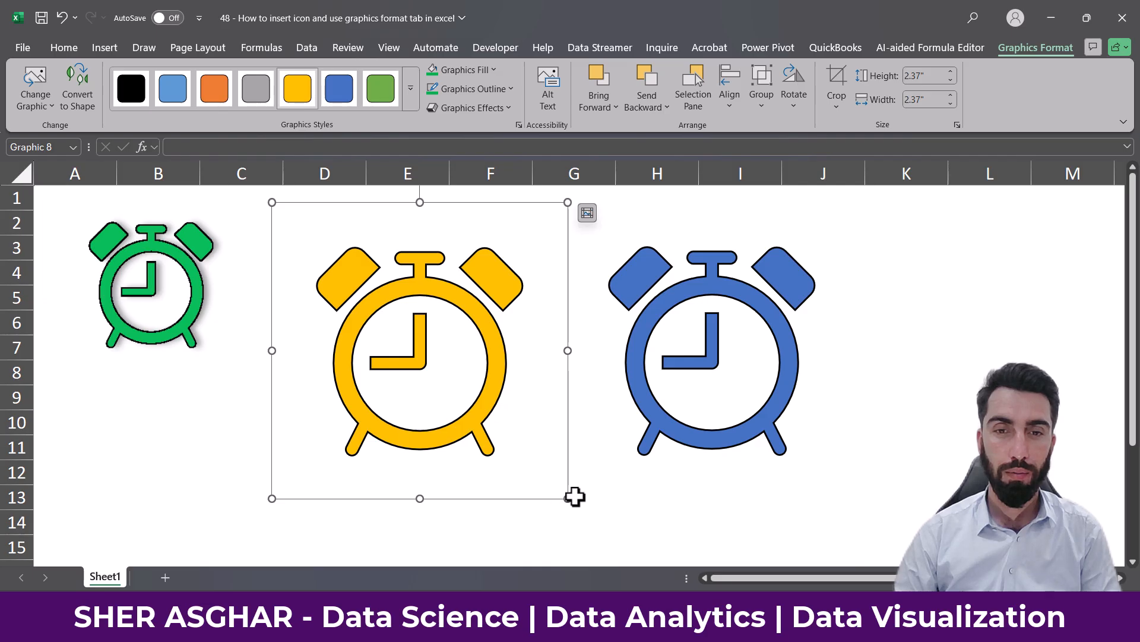
drag(566, 496, 432, 360)
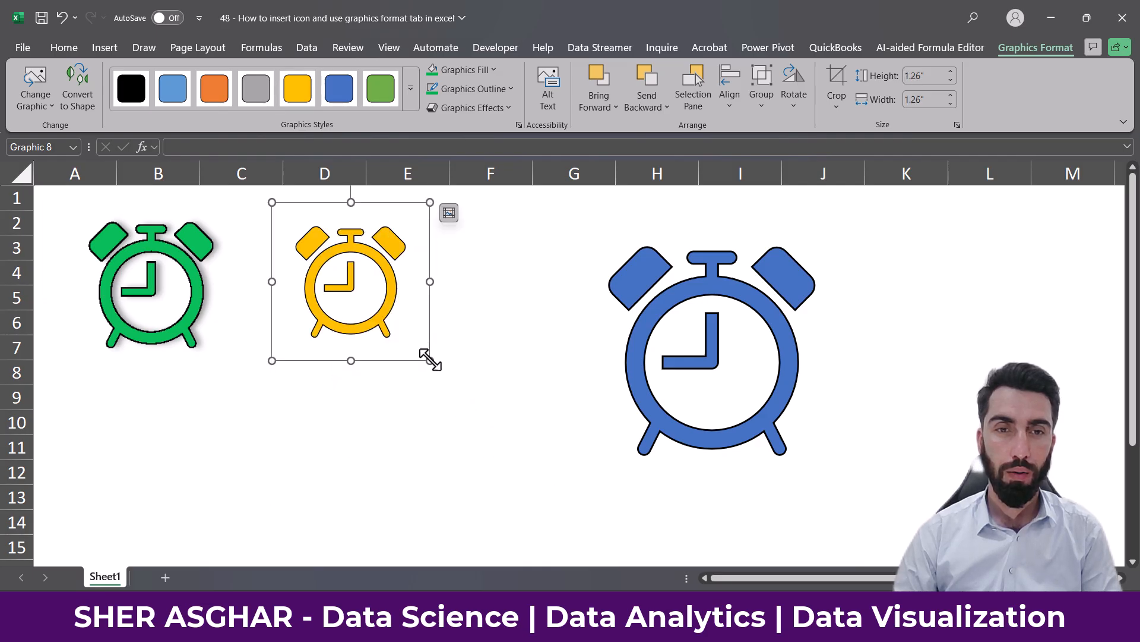
drag(352, 287, 269, 301)
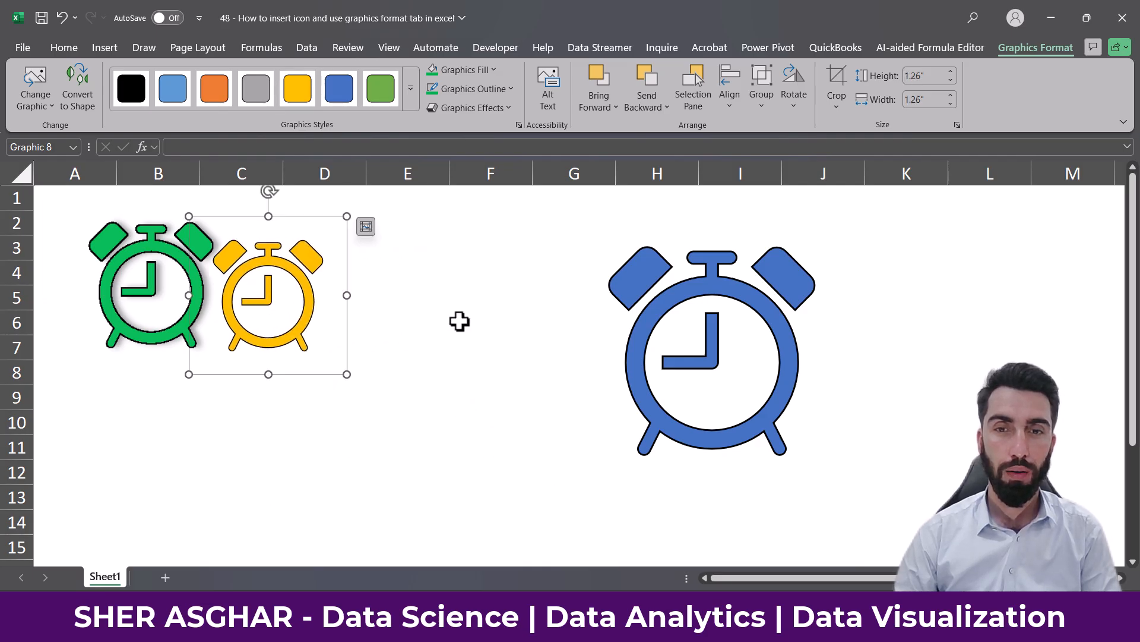
Step: Move the blue clock beside the yellow clock, over columns D to G
drag(648, 267, 383, 250)
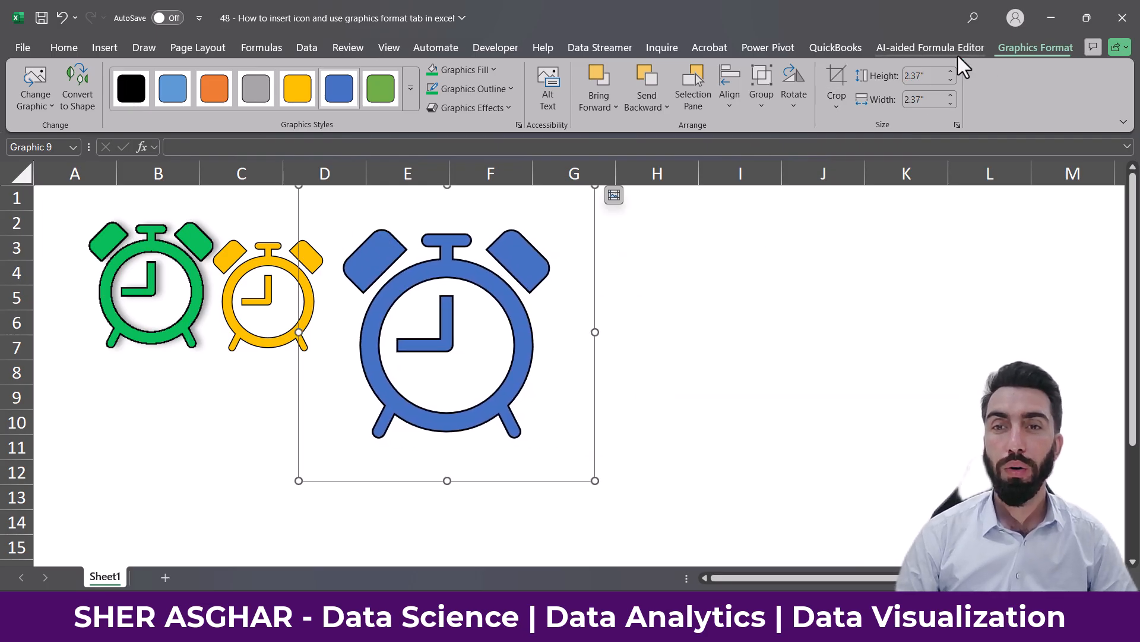
click(793, 99)
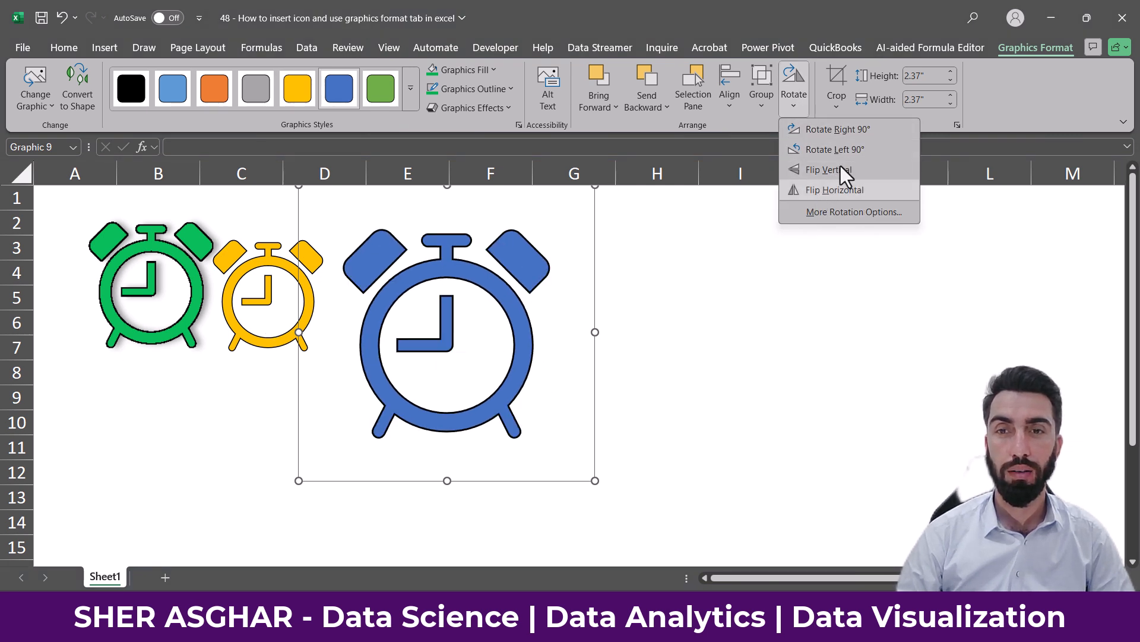
Step: Enlarge the blue clock to 2.9" high by 2.9" wide
click(949, 73)
click(949, 73)
click(949, 74)
click(948, 74)
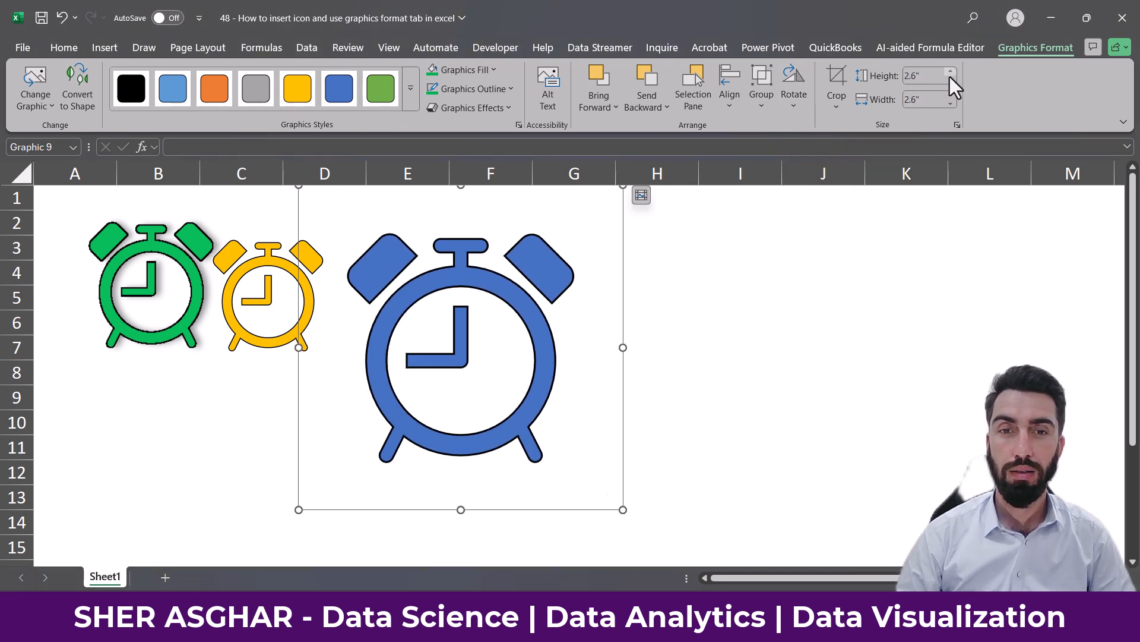
click(951, 95)
click(952, 96)
click(952, 96)
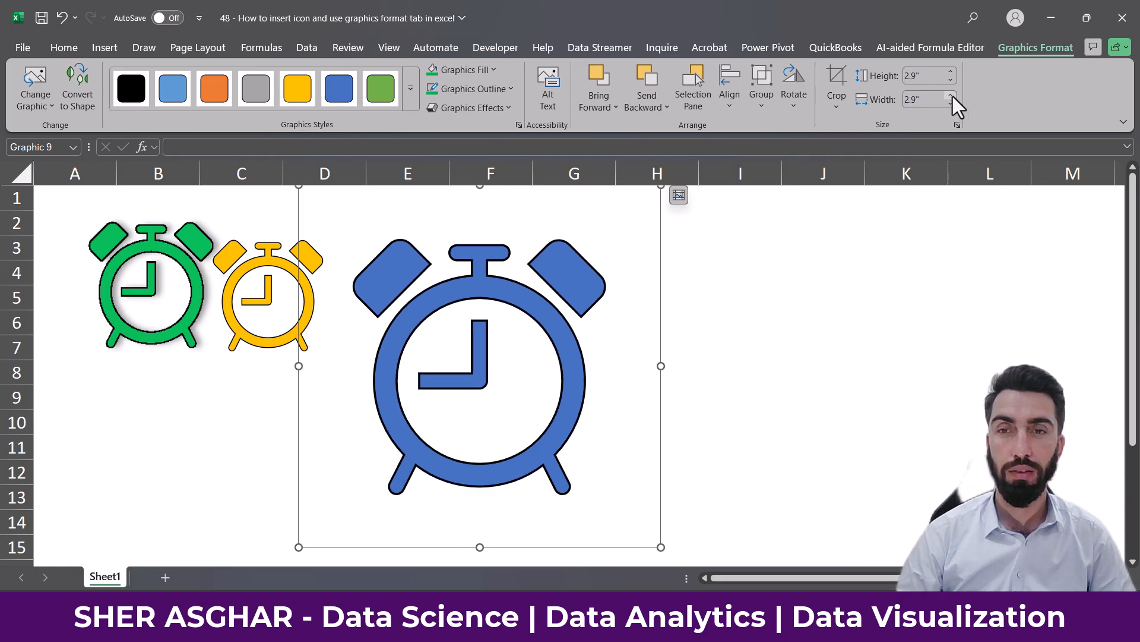
Step: Reduce the blue clock to 2.3" high by 2.3" wide
click(950, 82)
click(950, 82)
click(950, 82)
click(951, 82)
click(950, 82)
click(951, 82)
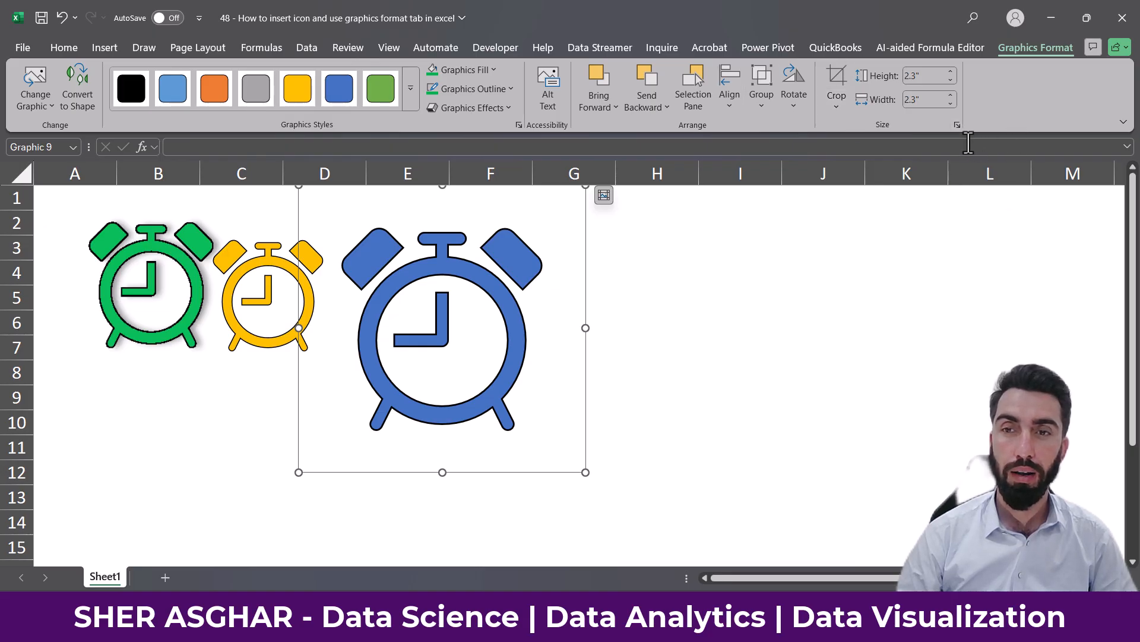
Step: In the detailed size settings, set the blue clock to 2.7" by 2.7" and its rotation to 2°
click(957, 124)
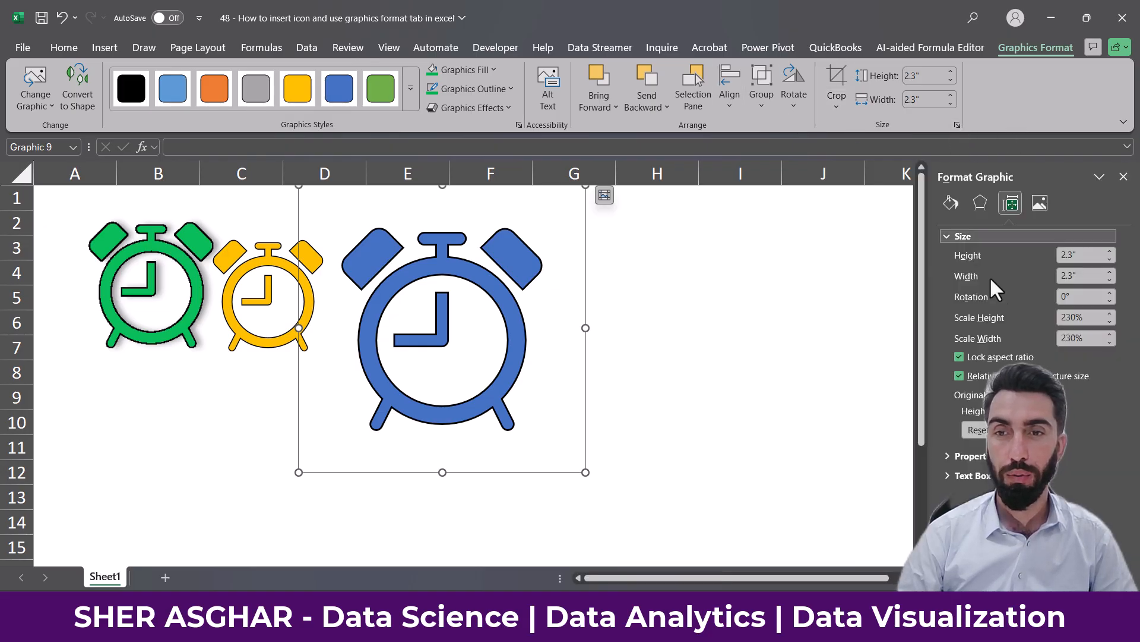
click(1108, 252)
click(1108, 252)
click(1110, 272)
click(1110, 272)
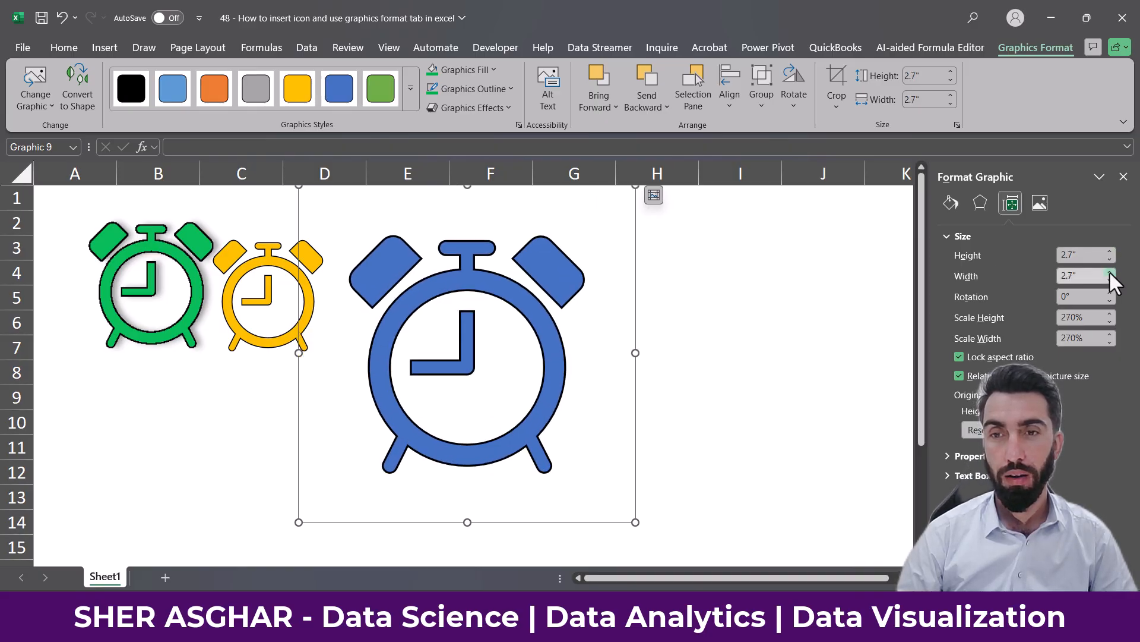
click(1110, 293)
click(1109, 293)
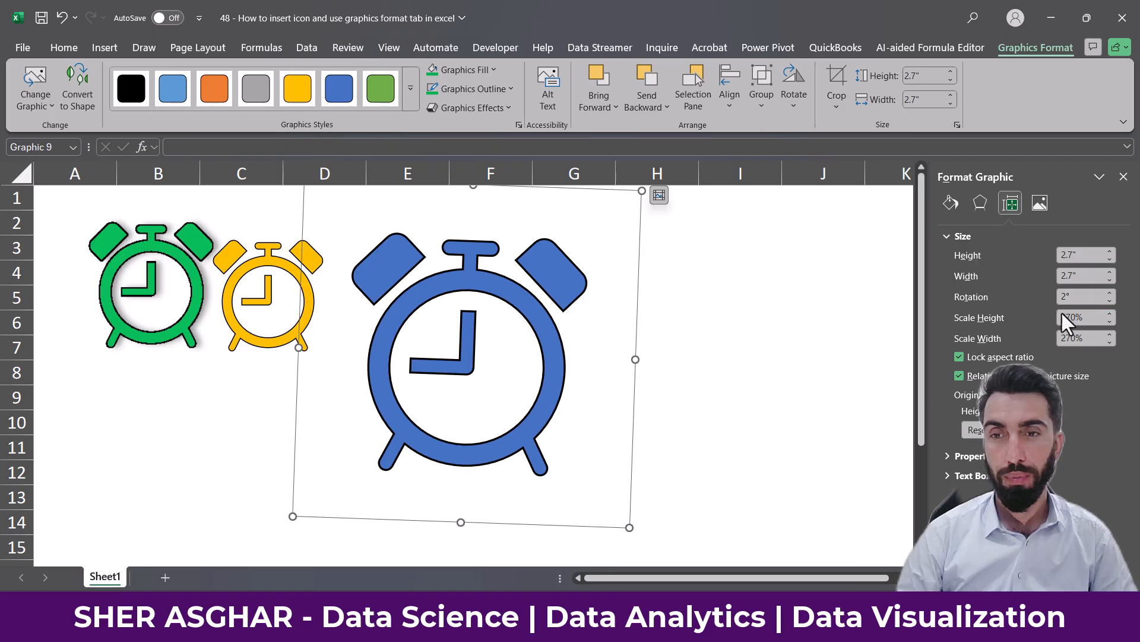
Step: Scale the blue clock to 273% in height and width with the aspect ratio locked
click(1109, 312)
click(1110, 313)
click(1110, 314)
click(1110, 313)
click(1110, 314)
click(1110, 334)
click(1111, 335)
click(1111, 335)
click(1110, 342)
click(1110, 341)
click(1110, 342)
click(1110, 341)
click(1110, 341)
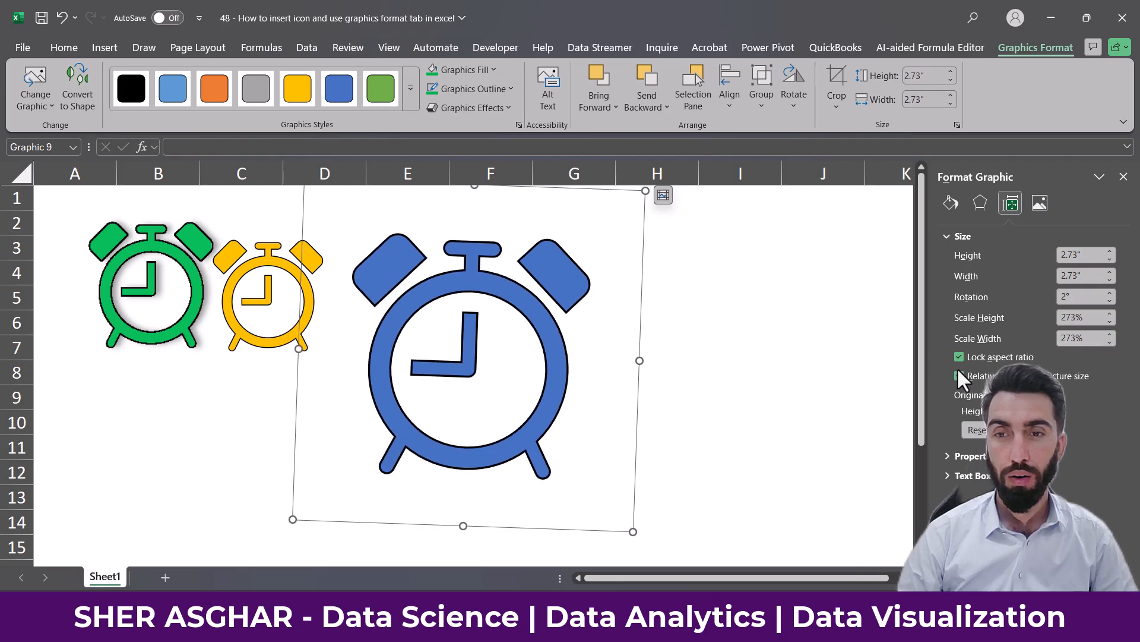
Step: Unlock the blue clock's aspect ratio and set only its scale height to 286%
click(955, 357)
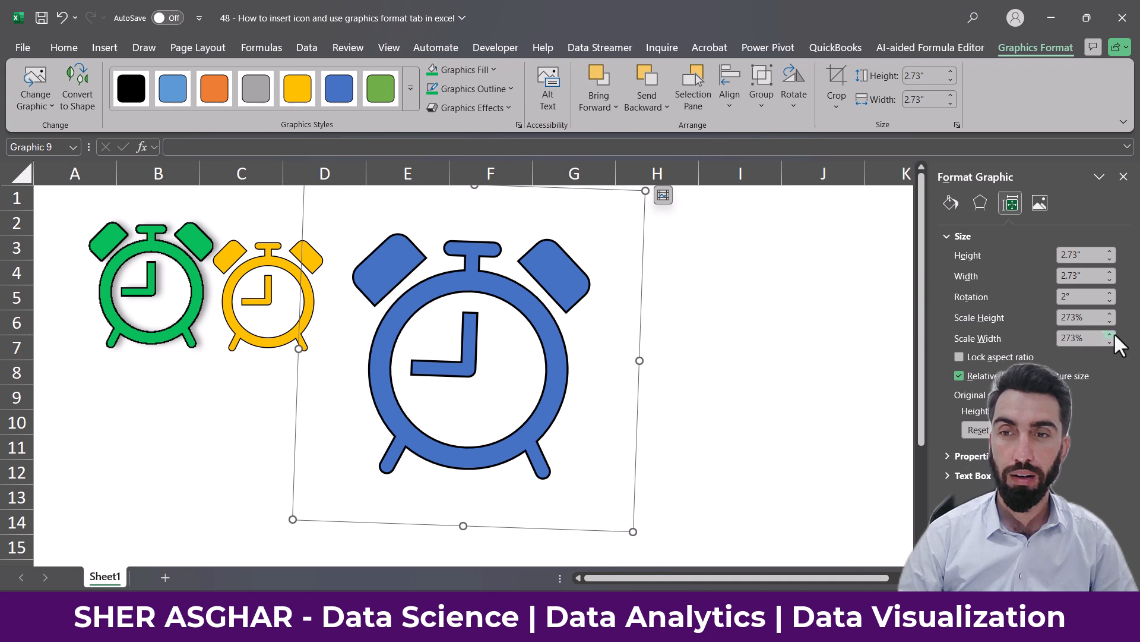
click(1110, 315)
click(1110, 315)
click(1109, 315)
click(1110, 315)
click(1110, 315)
click(1110, 315)
click(1109, 315)
click(1109, 315)
click(1110, 315)
click(1110, 315)
click(1110, 315)
click(1109, 315)
Step: Lock the blue clock's aspect ratio again and raise its scale to 293% in height and width
click(958, 357)
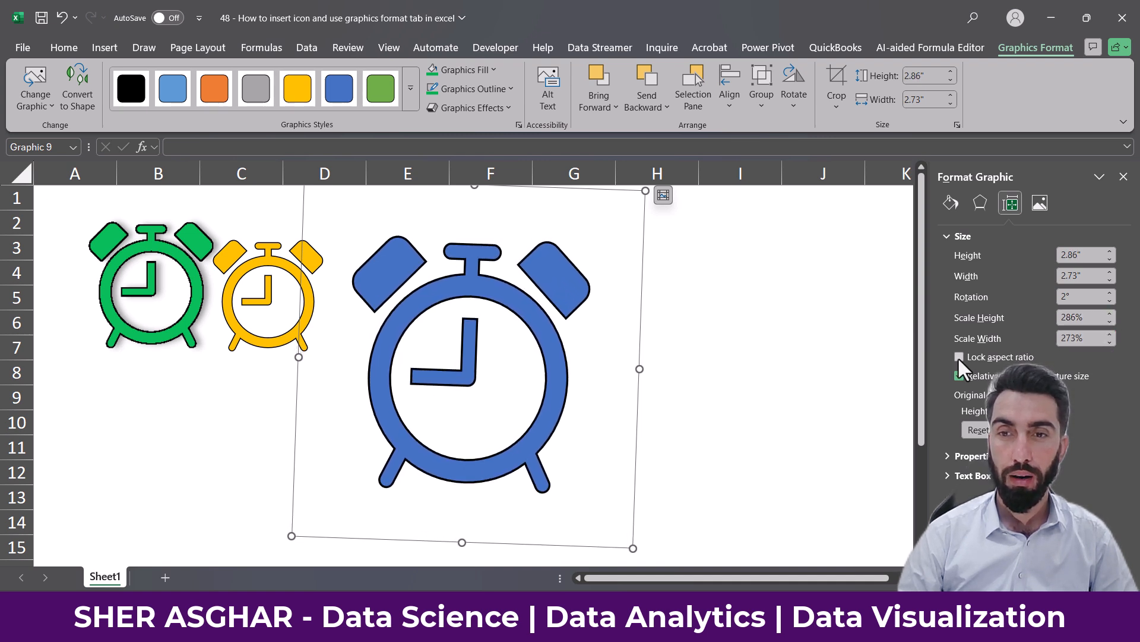
click(1109, 315)
click(1109, 315)
click(1110, 315)
click(1109, 315)
click(1110, 315)
click(1110, 315)
click(1110, 314)
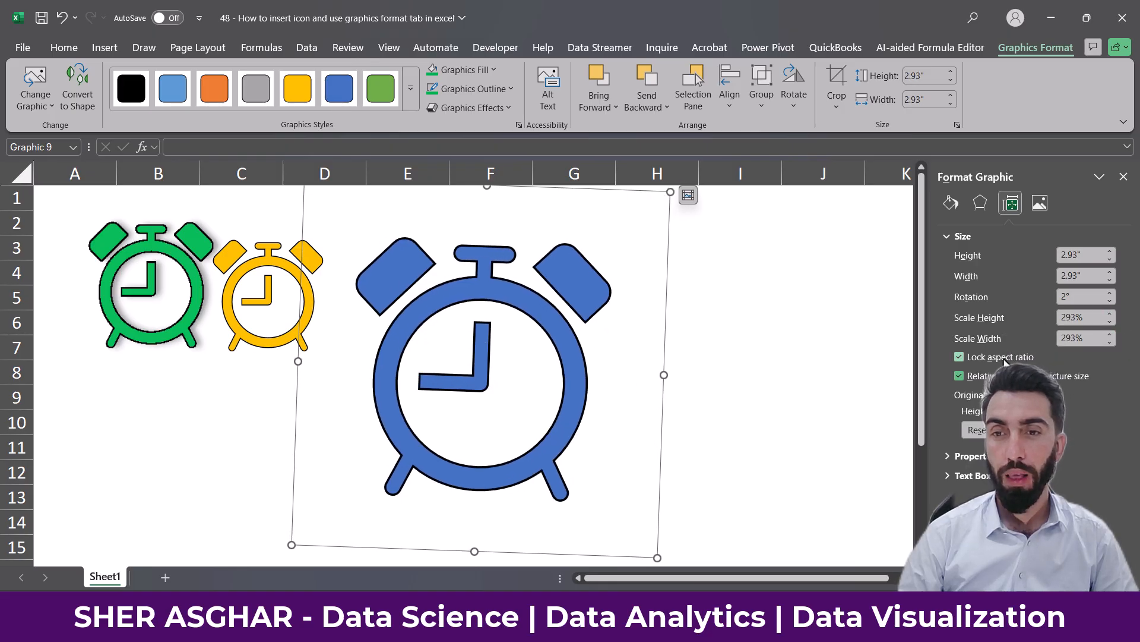
Step: Reset the blue clock to its original size, close the formatting pane, and move the clock down beside the yellow clock
click(976, 429)
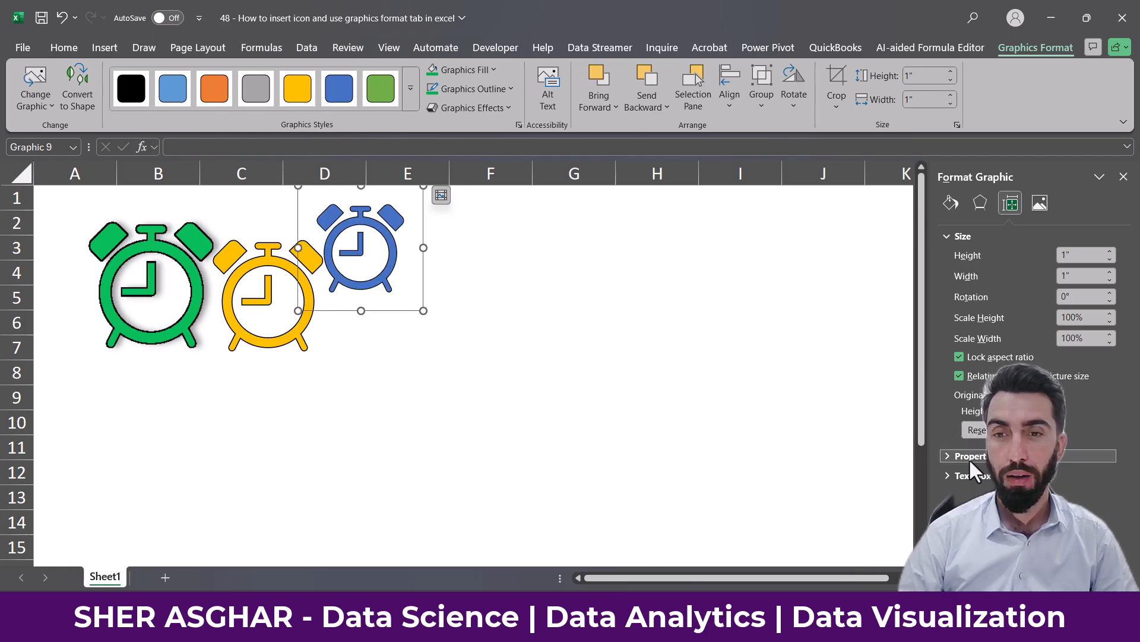
click(954, 456)
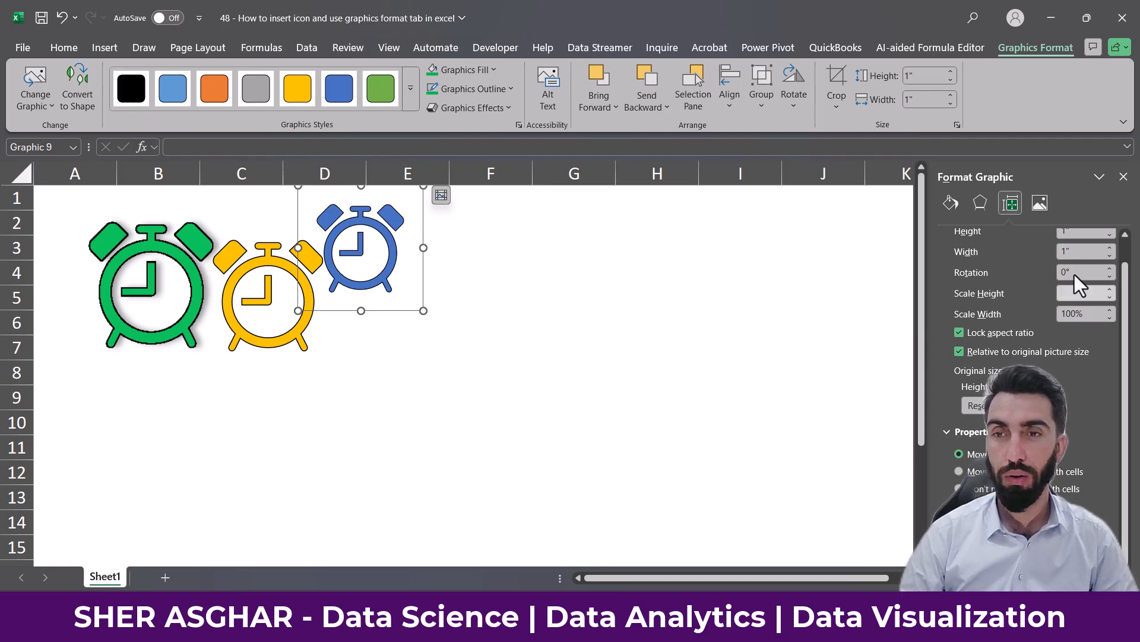
click(1123, 176)
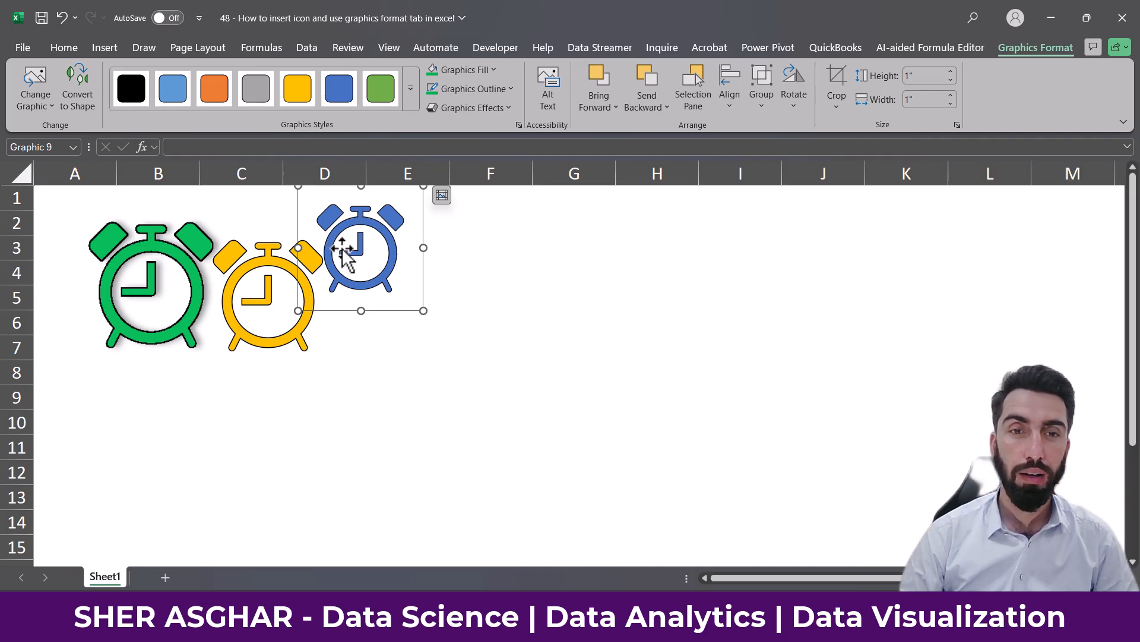
drag(359, 252, 380, 319)
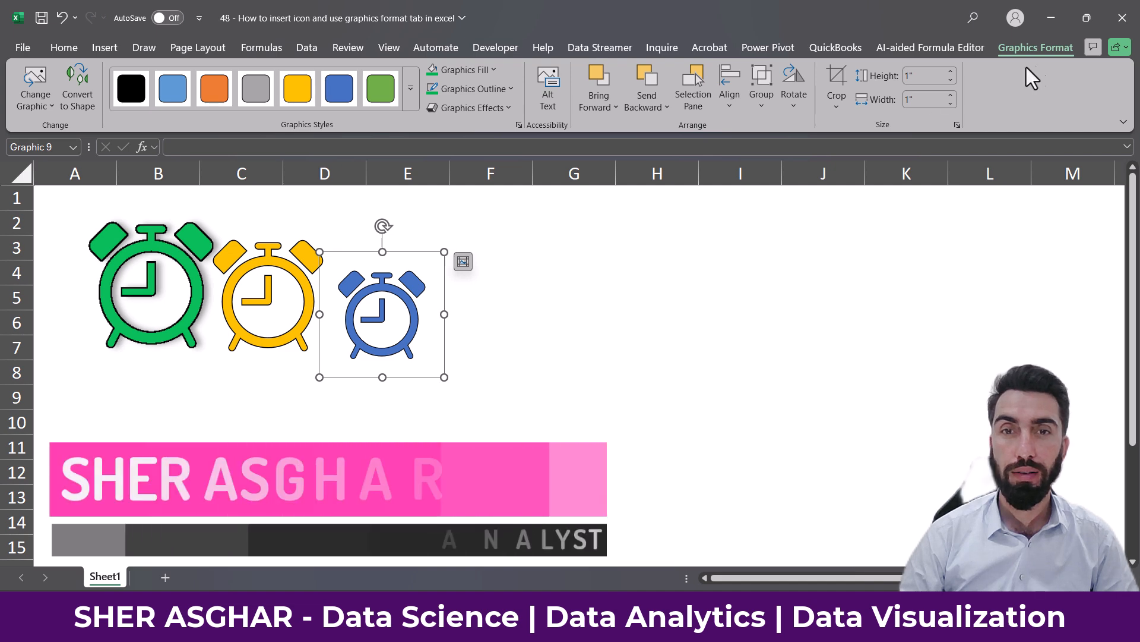
Step: Open the stock images library and browse the Cutout People and Stickers collections
click(104, 48)
click(217, 109)
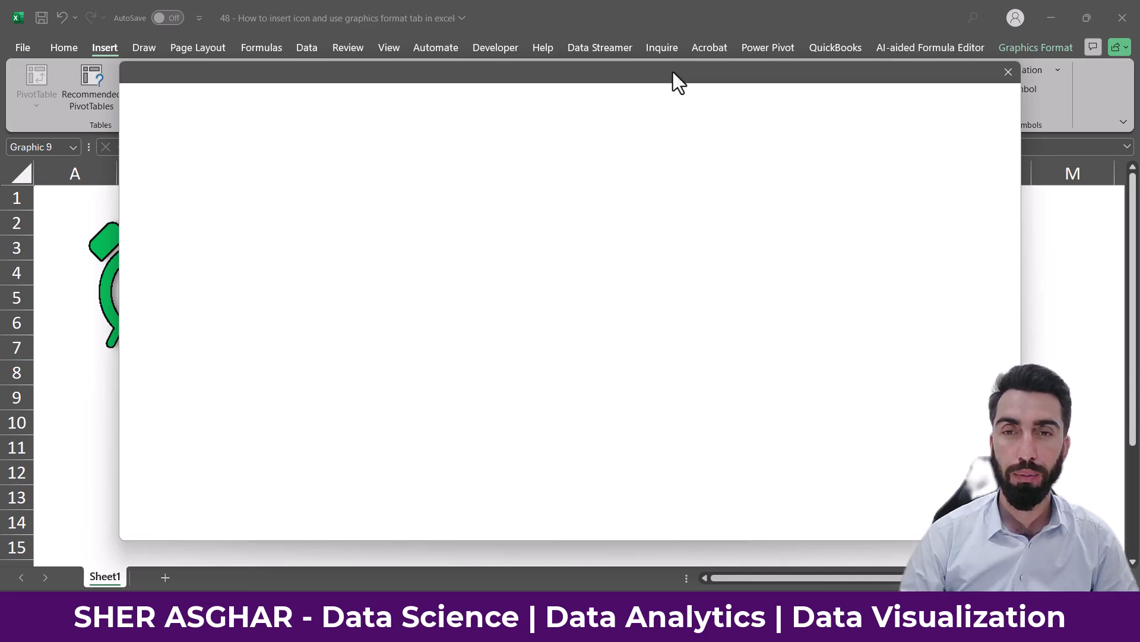
drag(673, 73, 584, 23)
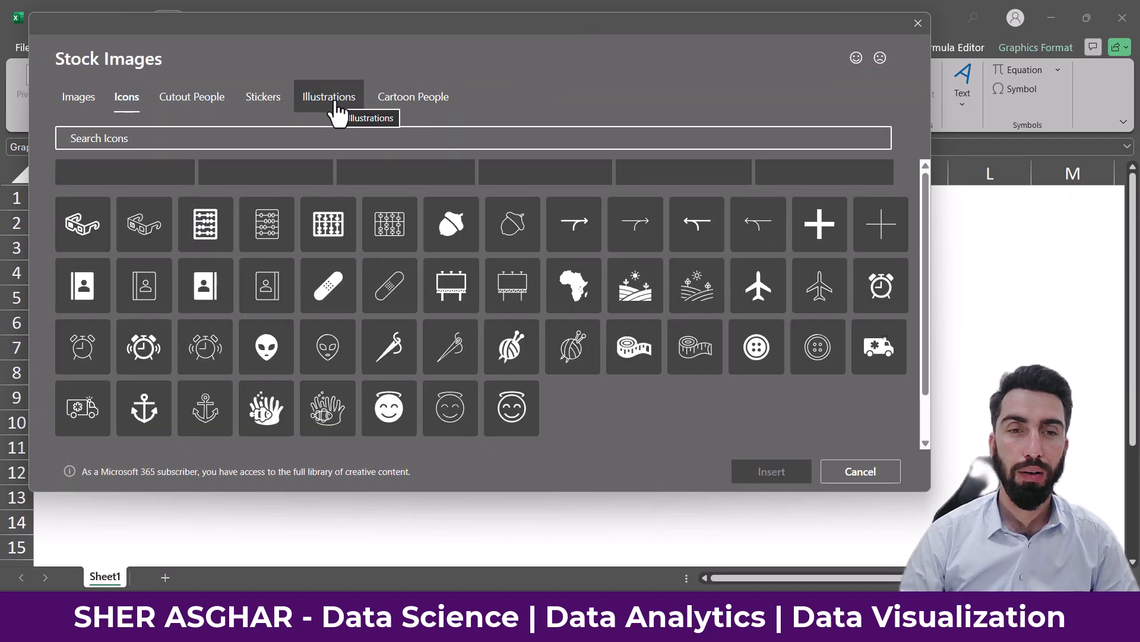
click(193, 107)
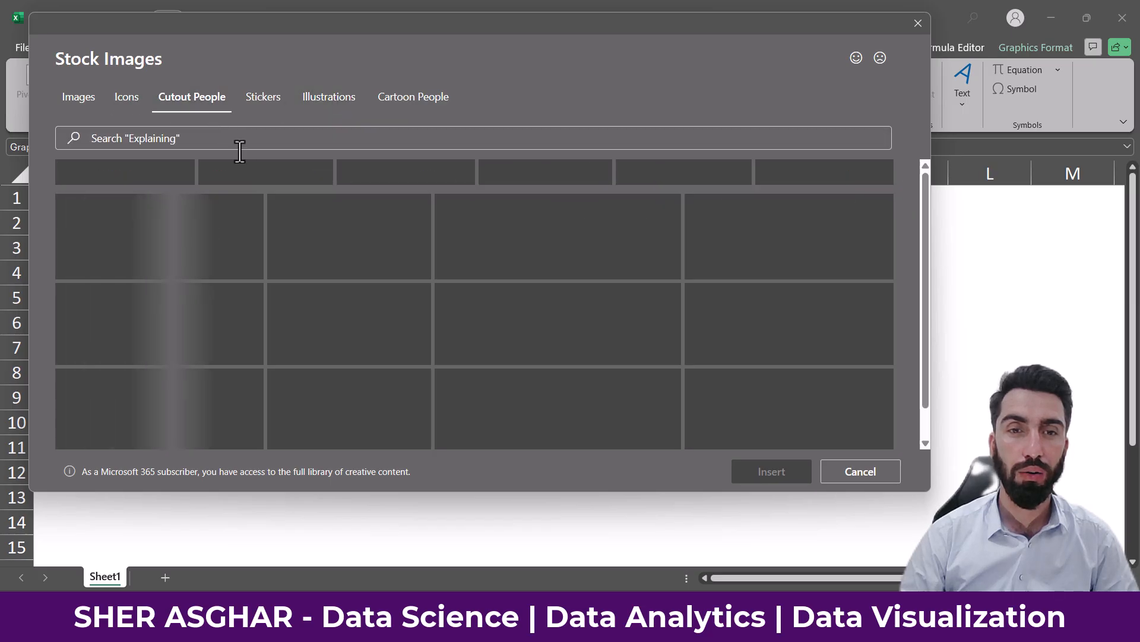
scroll(451, 370, down, 7)
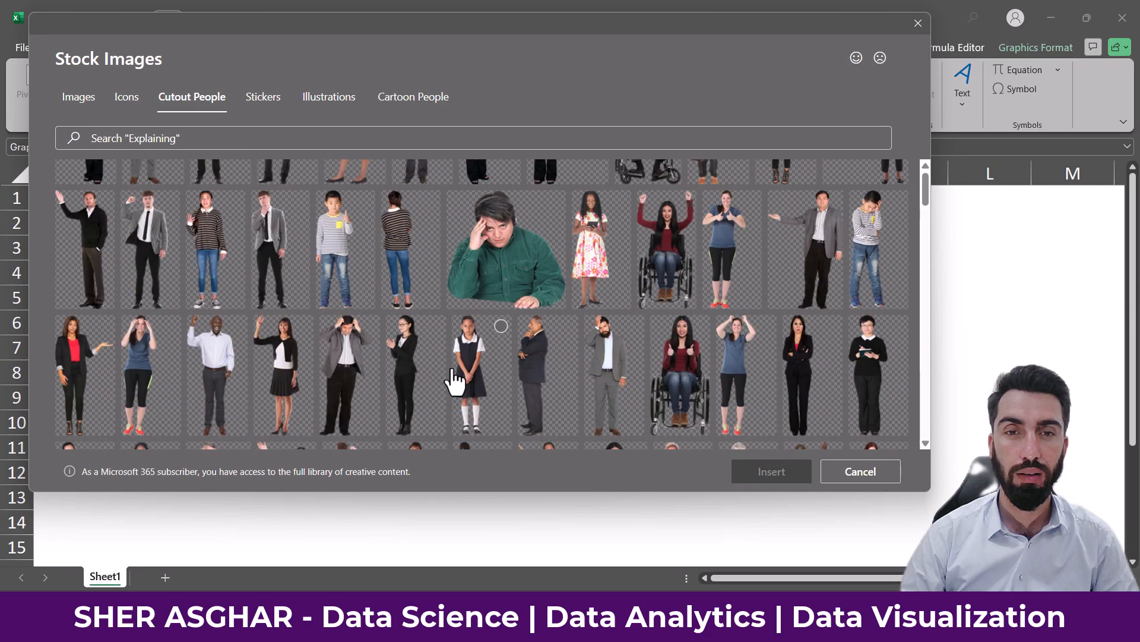
scroll(450, 369, up, 7)
click(264, 106)
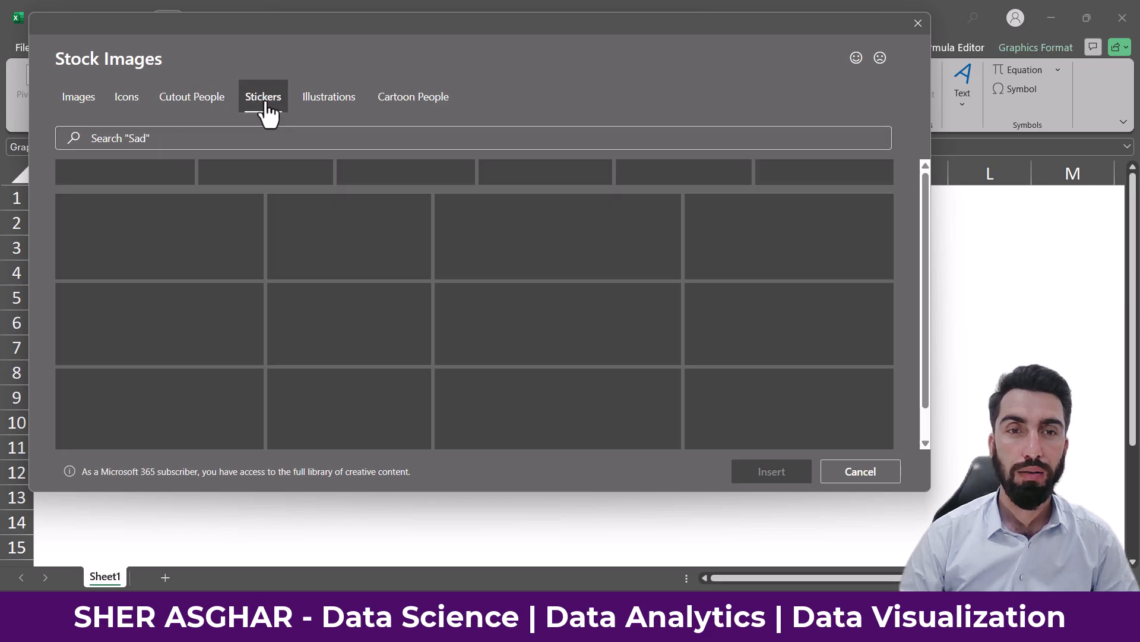
Step: Insert the yellow school bus from the stock Illustrations collection, leaving the cactus unselected
click(321, 106)
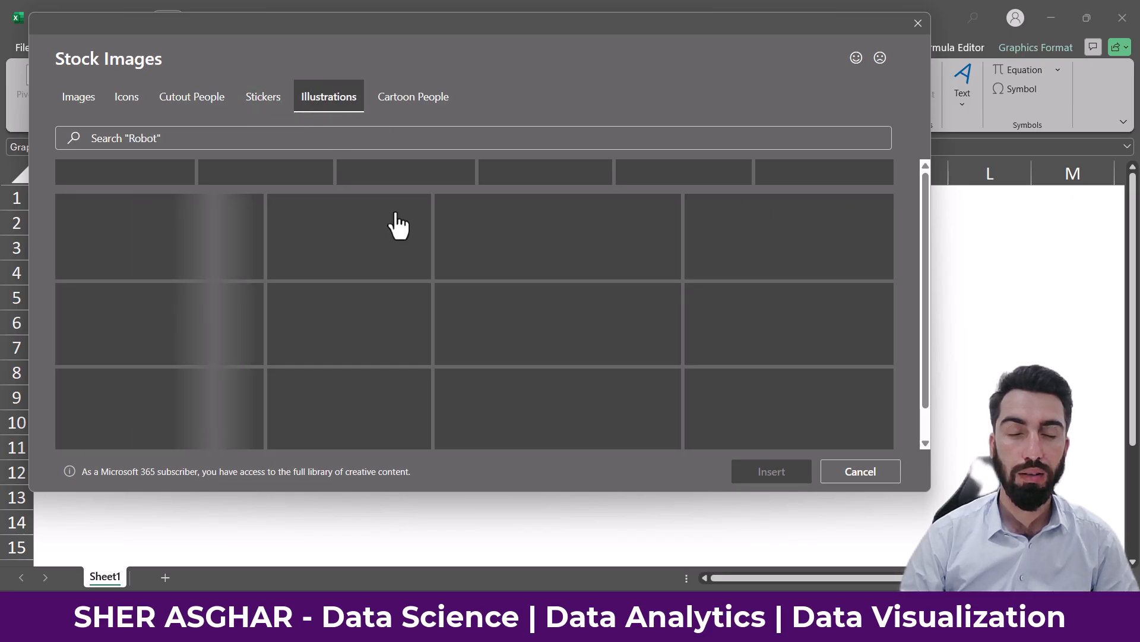
scroll(467, 261, down, 2)
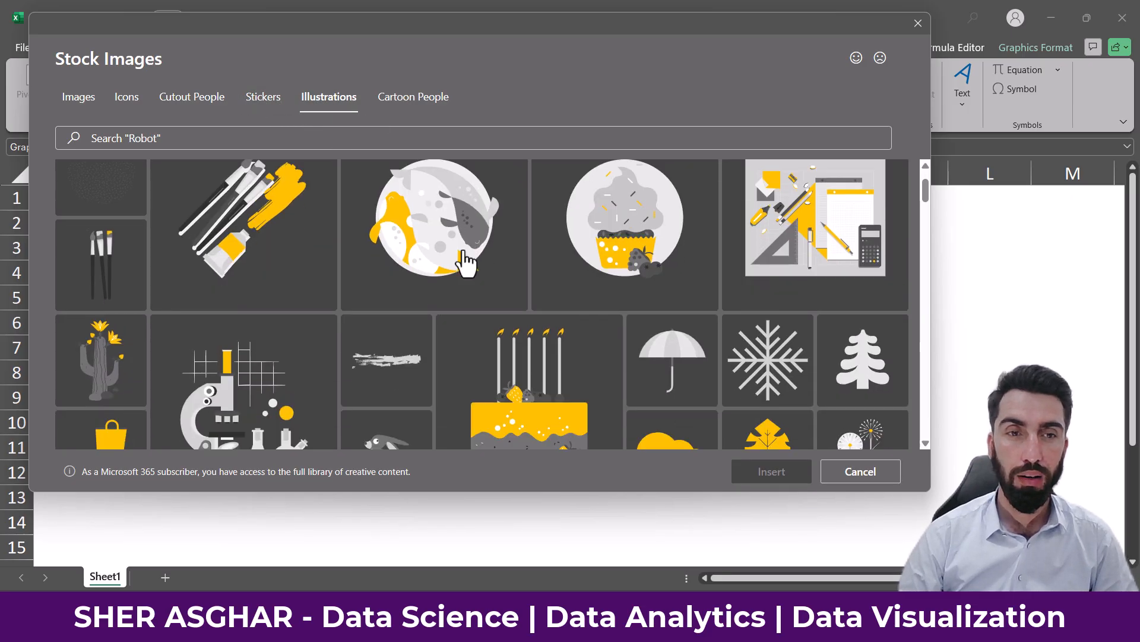
scroll(344, 267, down, 4)
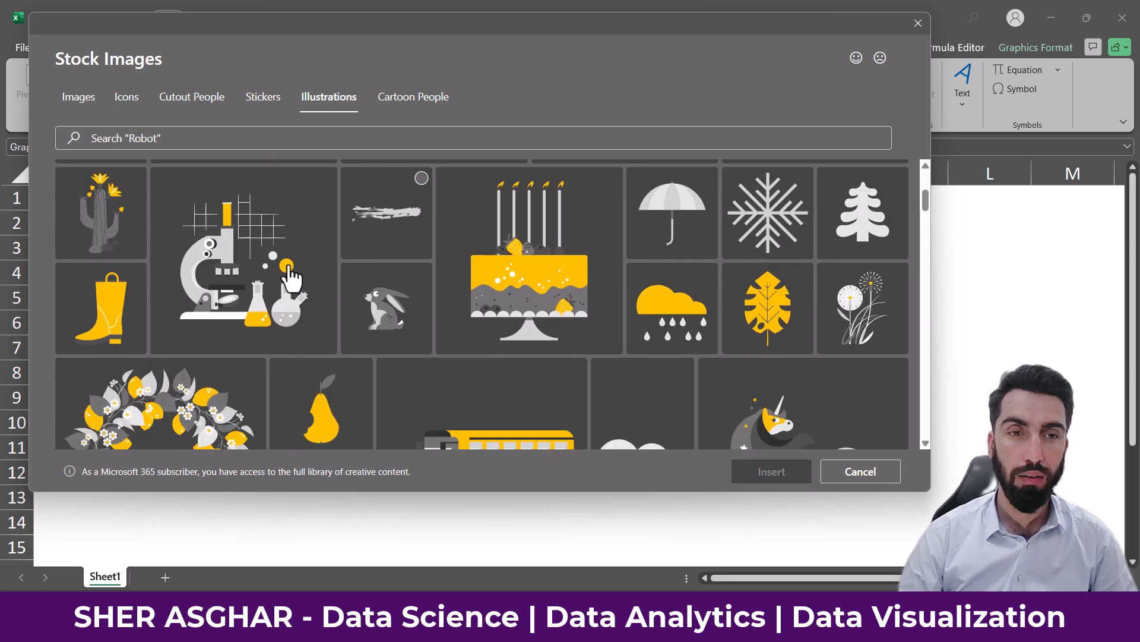
click(135, 177)
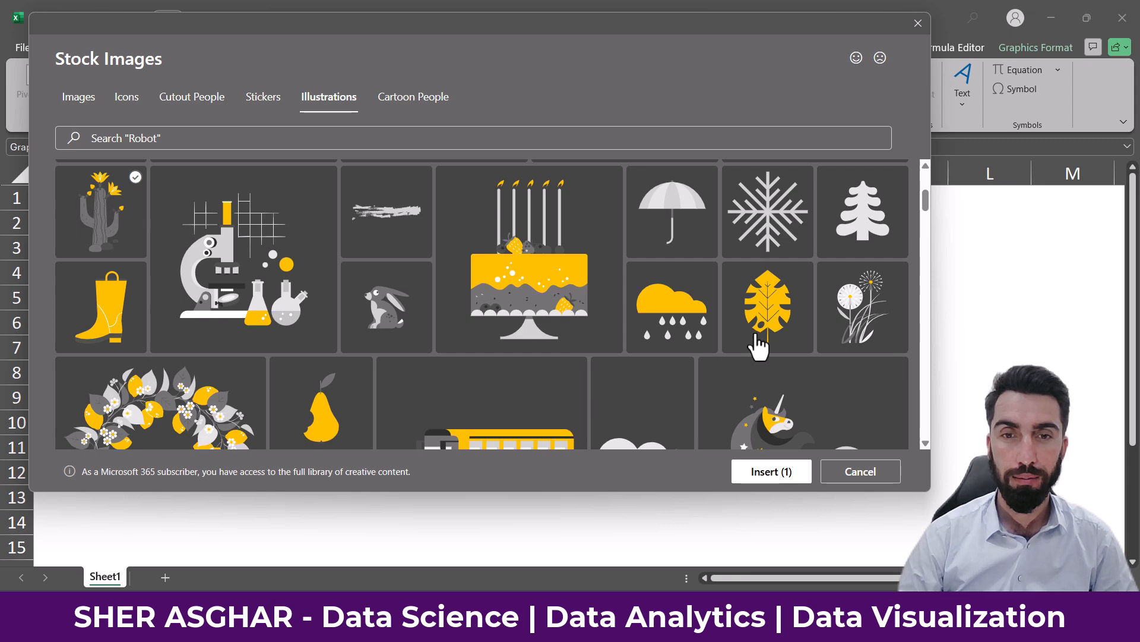
scroll(756, 344, down, 3)
scroll(544, 237, up, 1)
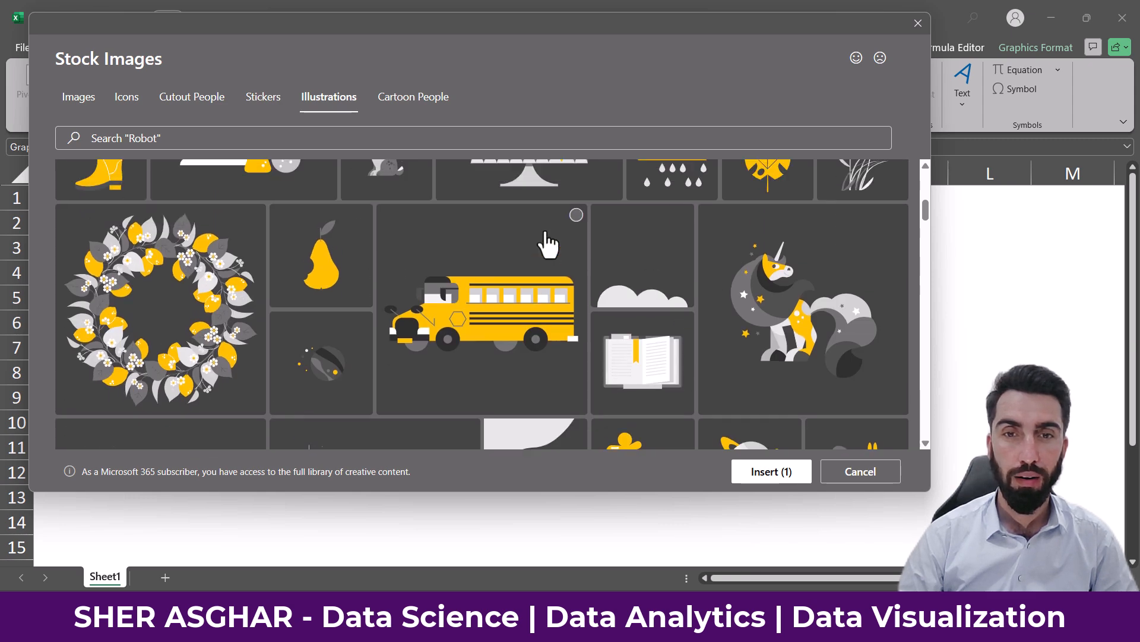
click(575, 220)
scroll(428, 272, up, 3)
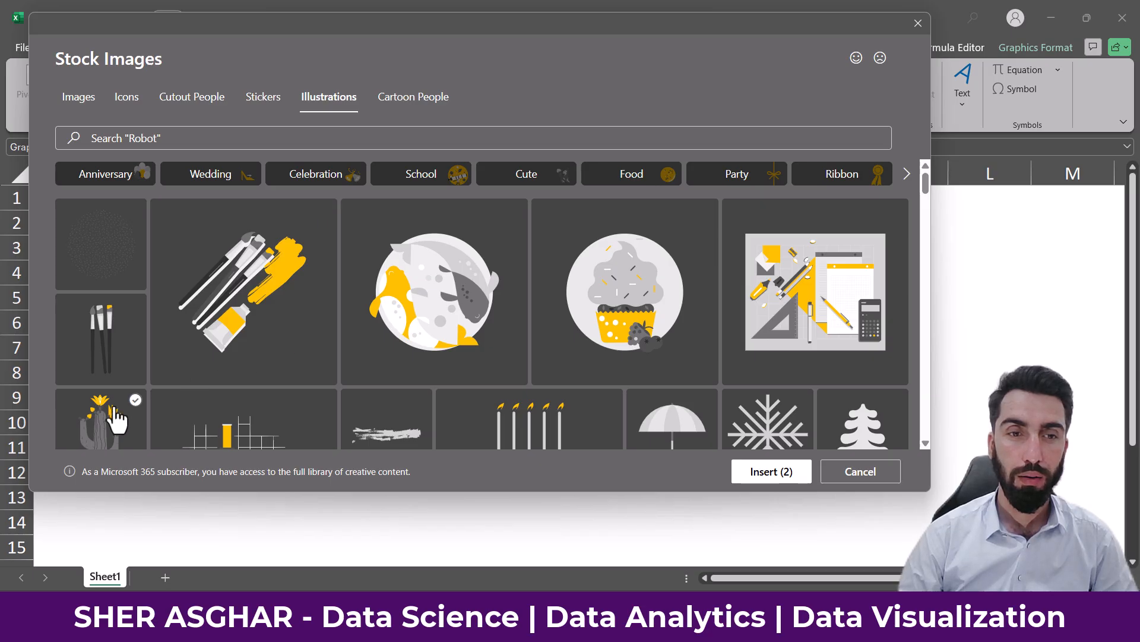
click(134, 400)
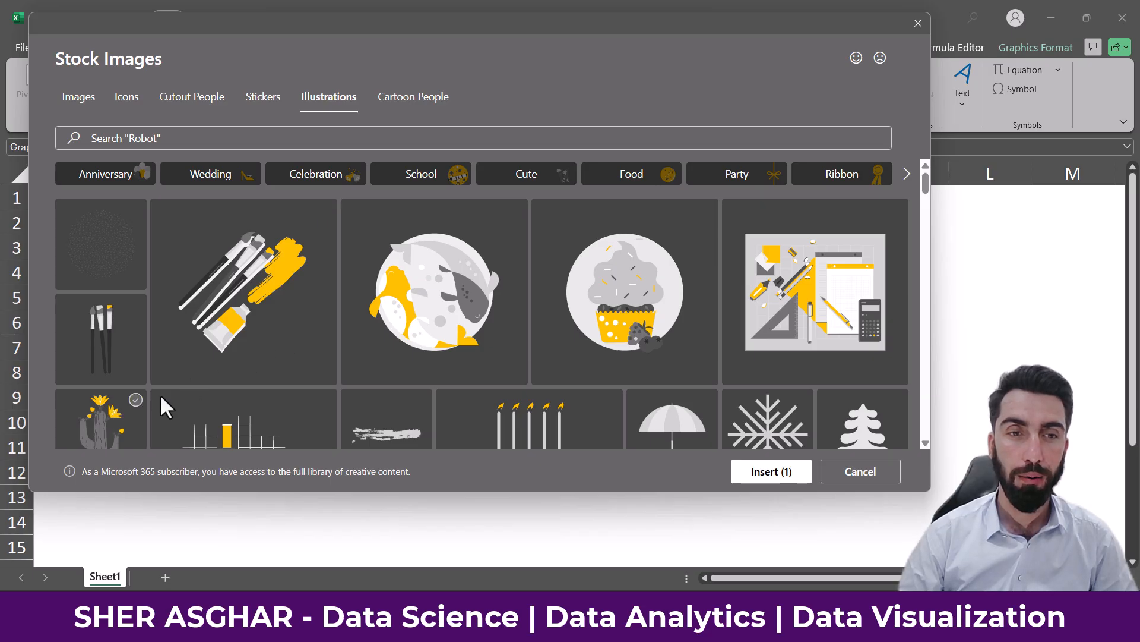
scroll(338, 380, down, 3)
click(773, 472)
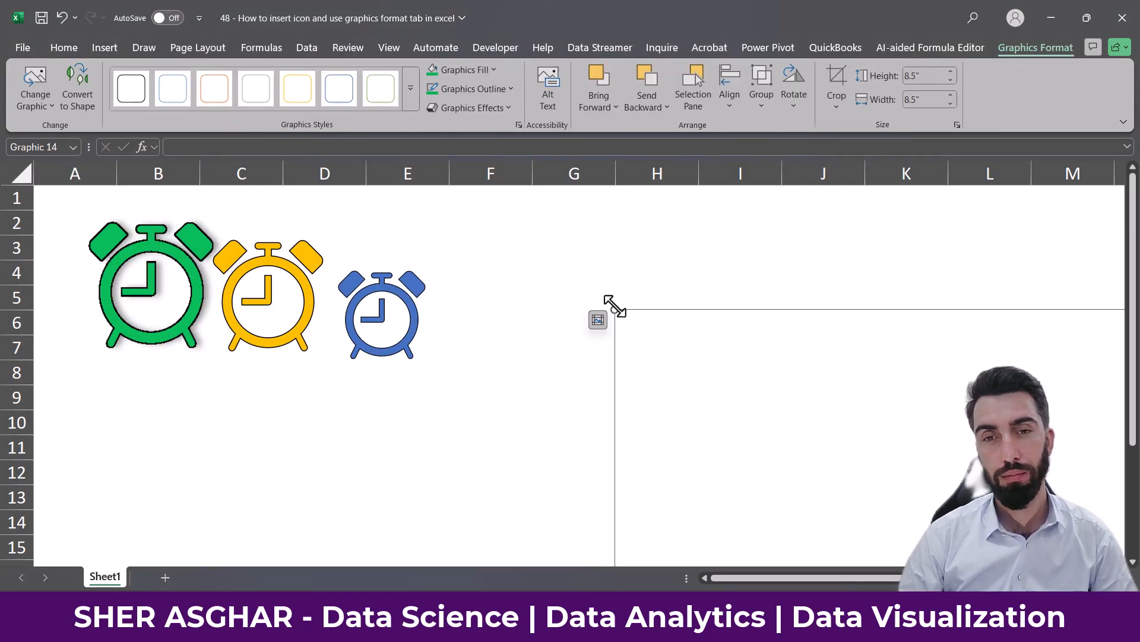
Step: Shrink the school bus illustration to about 2.83" high by 2.86" wide
drag(615, 309, 774, 467)
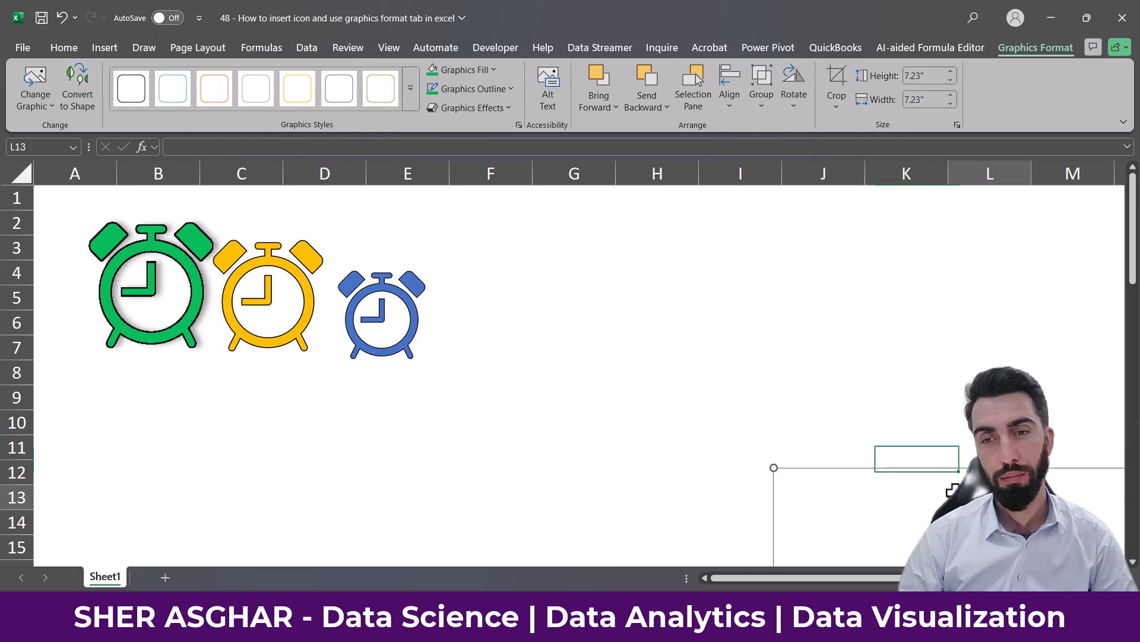
drag(986, 496, 637, 364)
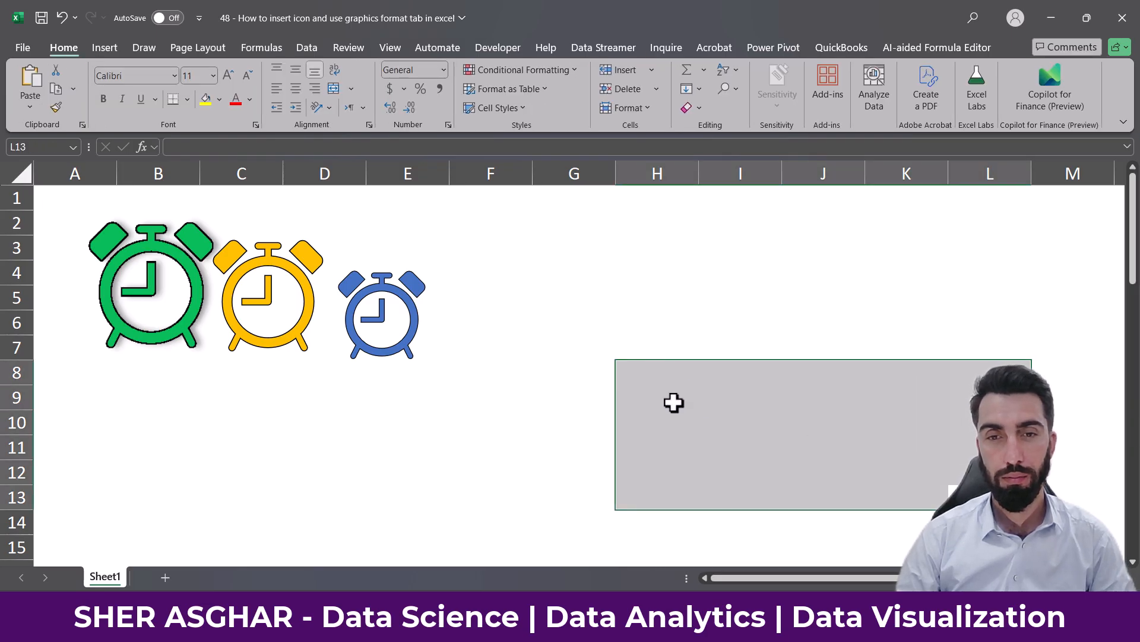
click(486, 321)
scroll(493, 317, down, 4)
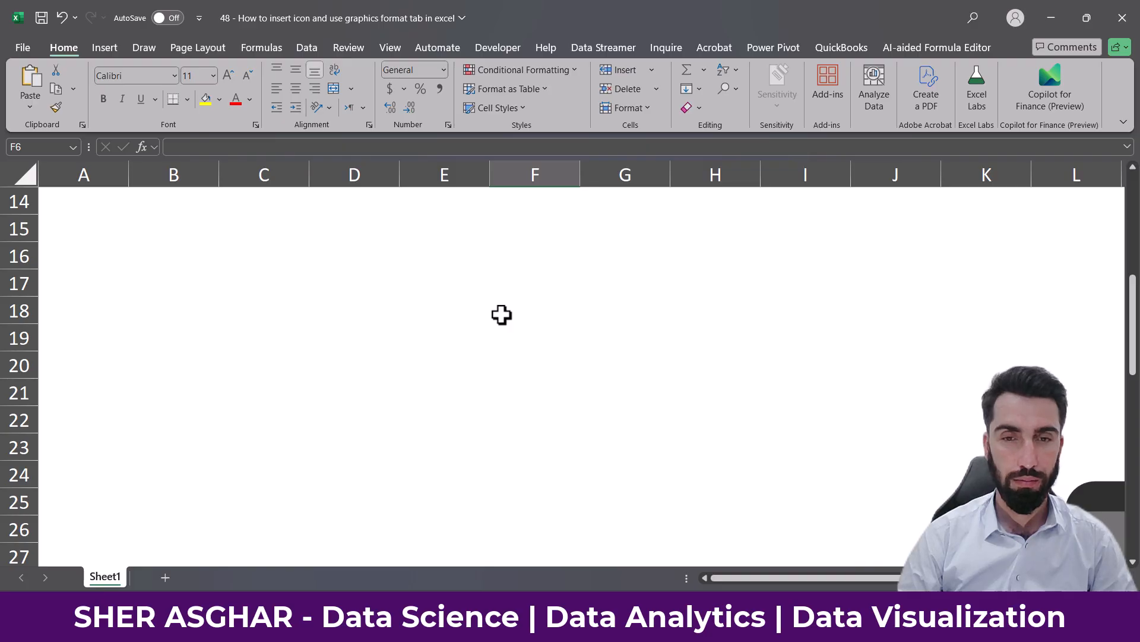
scroll(502, 315, down, 6)
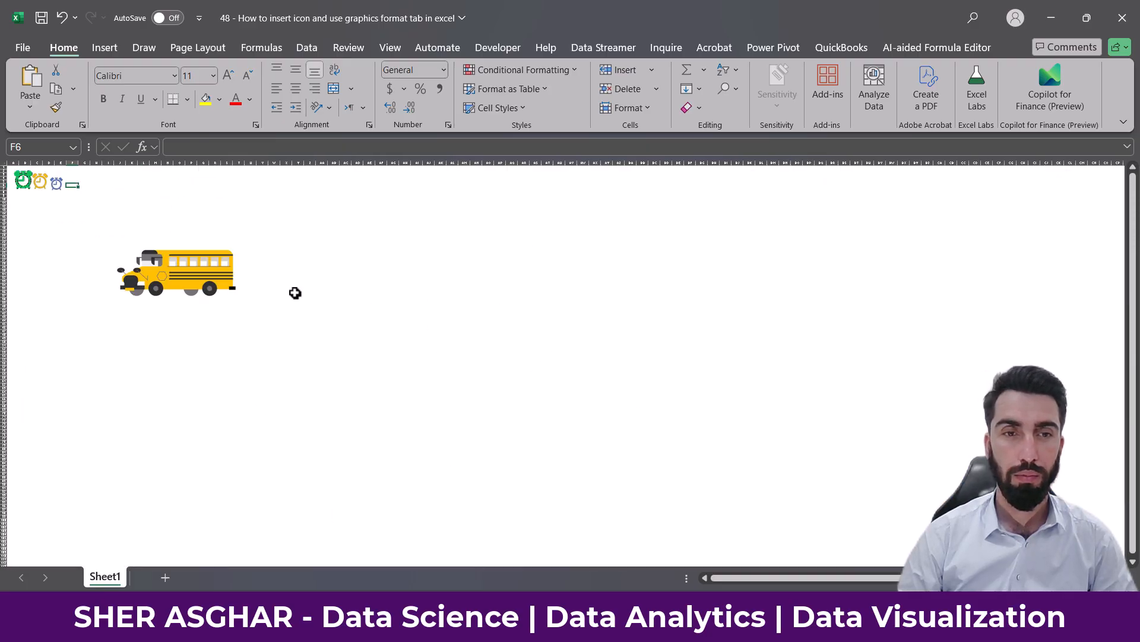
click(227, 285)
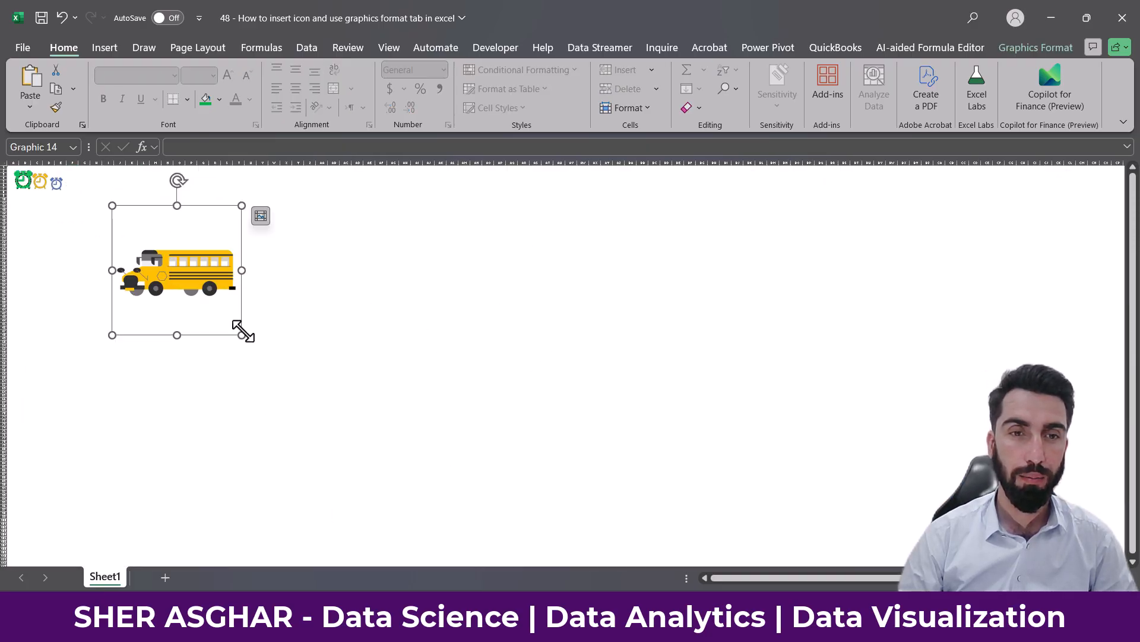
drag(240, 336, 109, 214)
scroll(110, 214, up, 6)
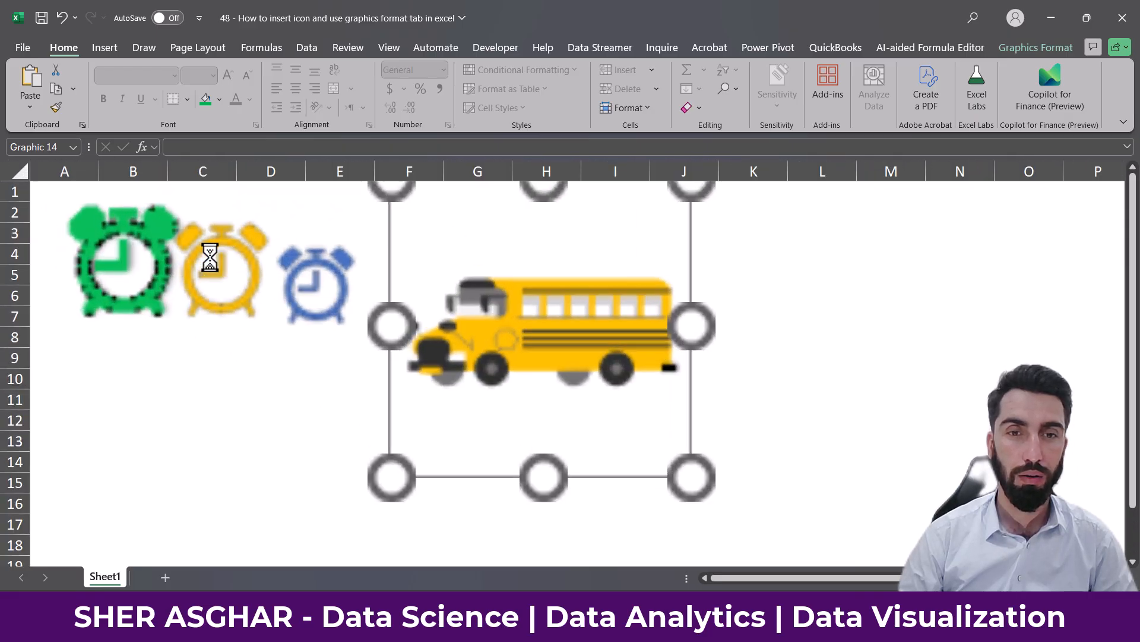
Step: Move the blue clock below the green clock and place the school bus over columns D to H
drag(374, 273, 188, 380)
drag(608, 313, 465, 315)
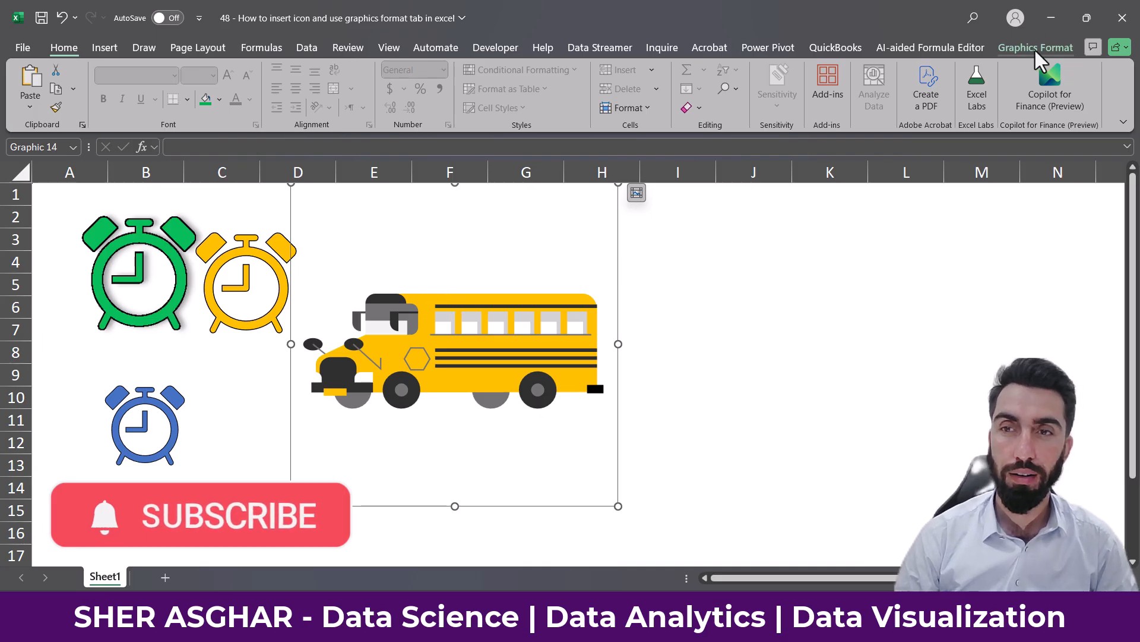
Step: Fill the school bus body with the standard red color
click(1035, 51)
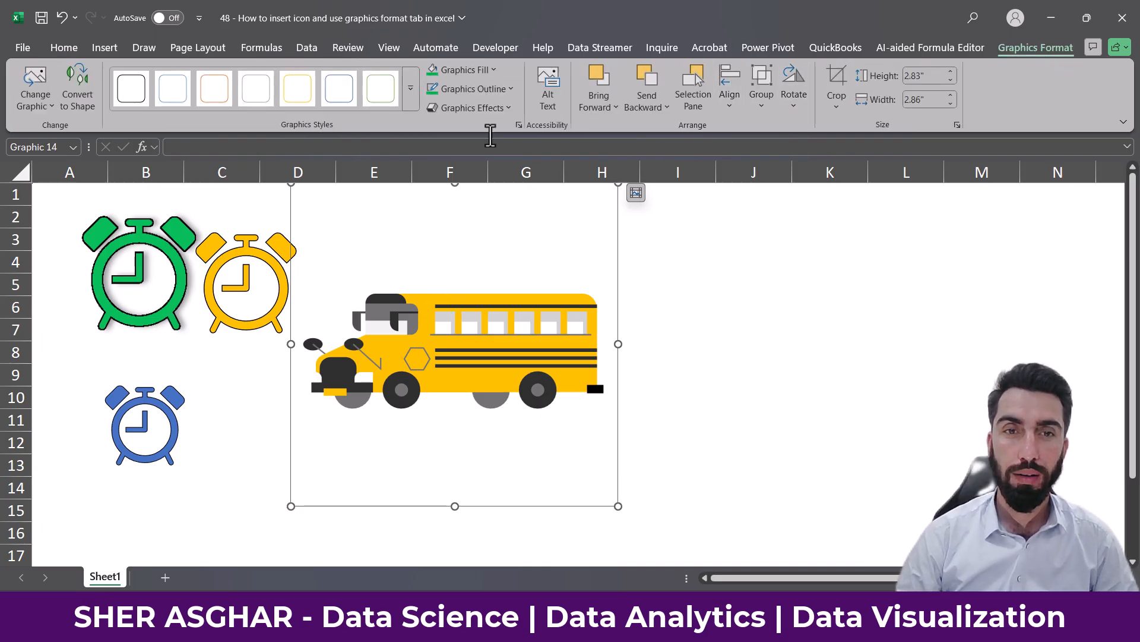
click(493, 71)
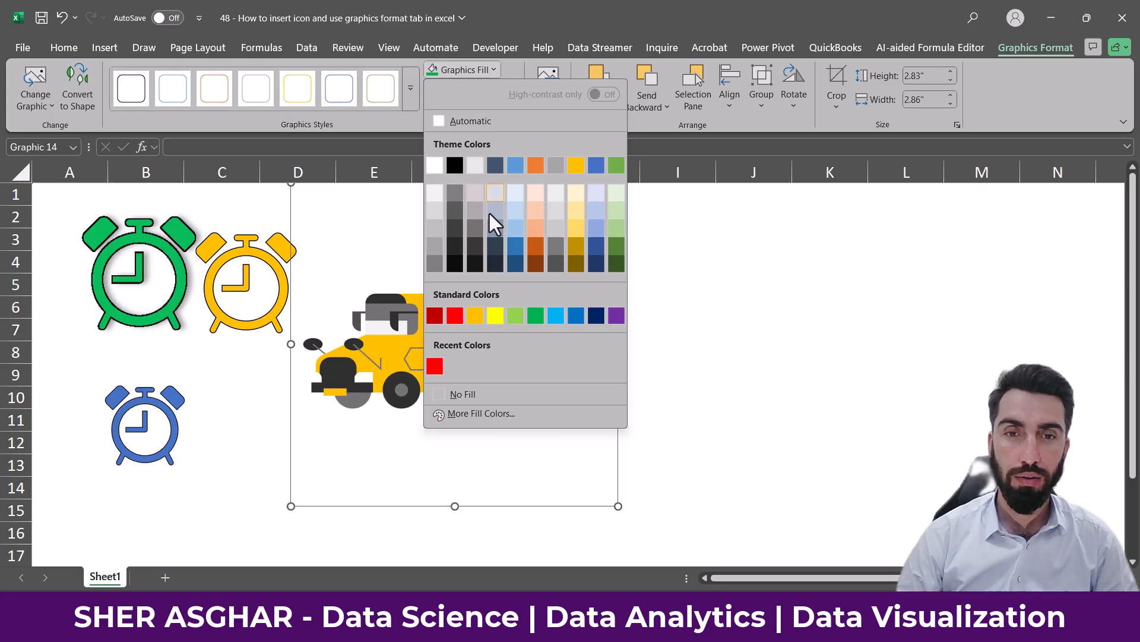
click(452, 316)
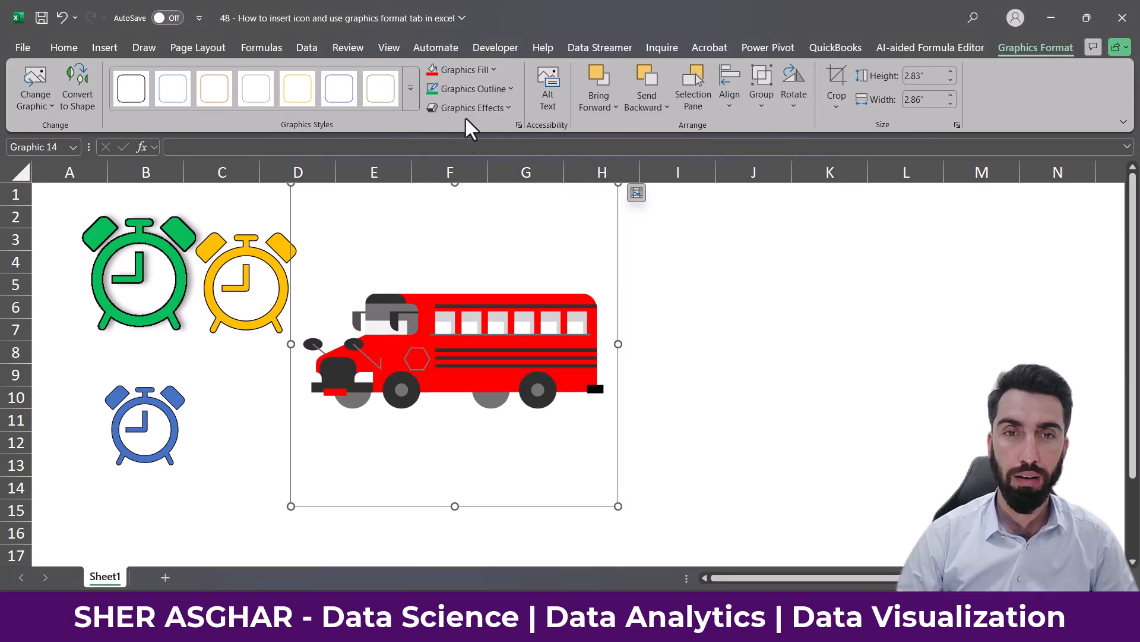
Step: Change the school bus fill to the standard green color and give the graphic a red outline
click(478, 73)
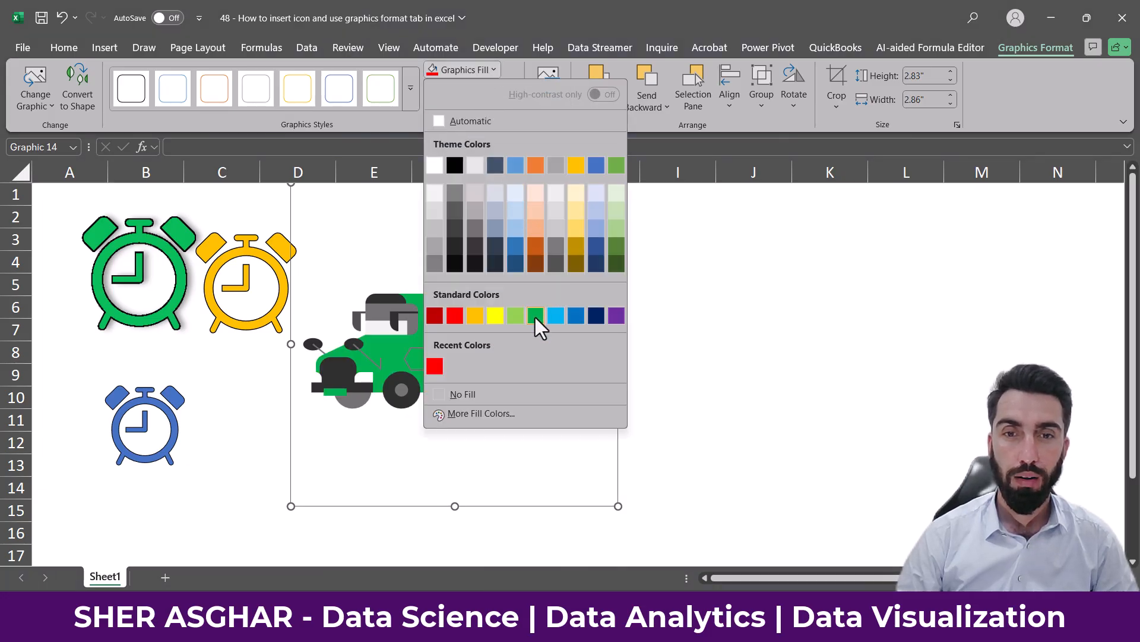
key(Escape)
key(ctrl+z)
click(496, 77)
click(500, 77)
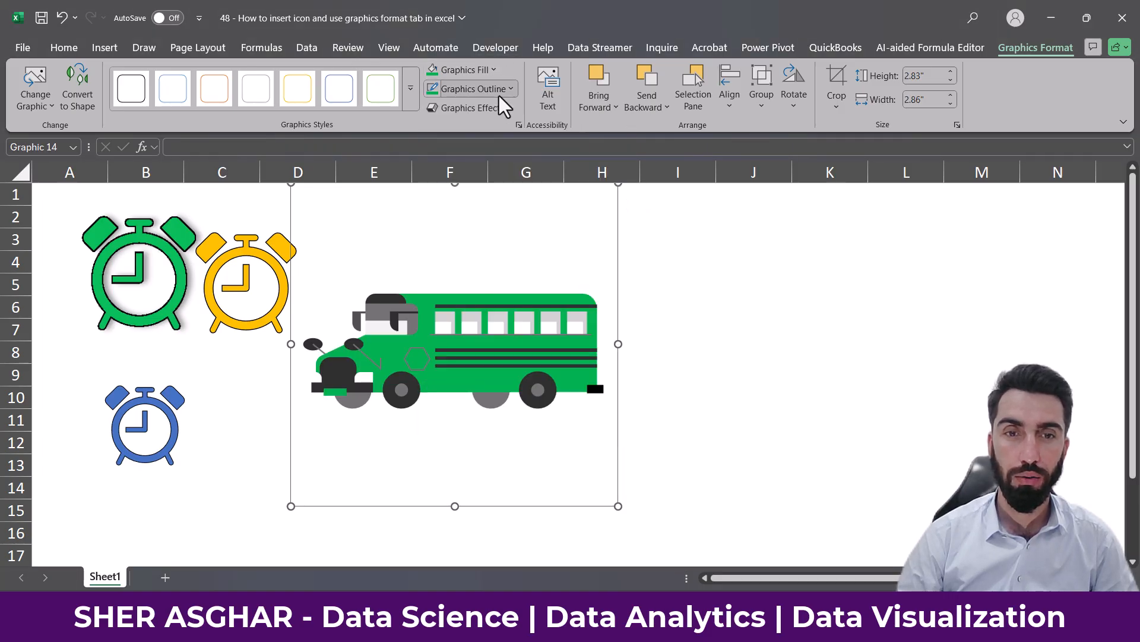
click(499, 91)
click(454, 334)
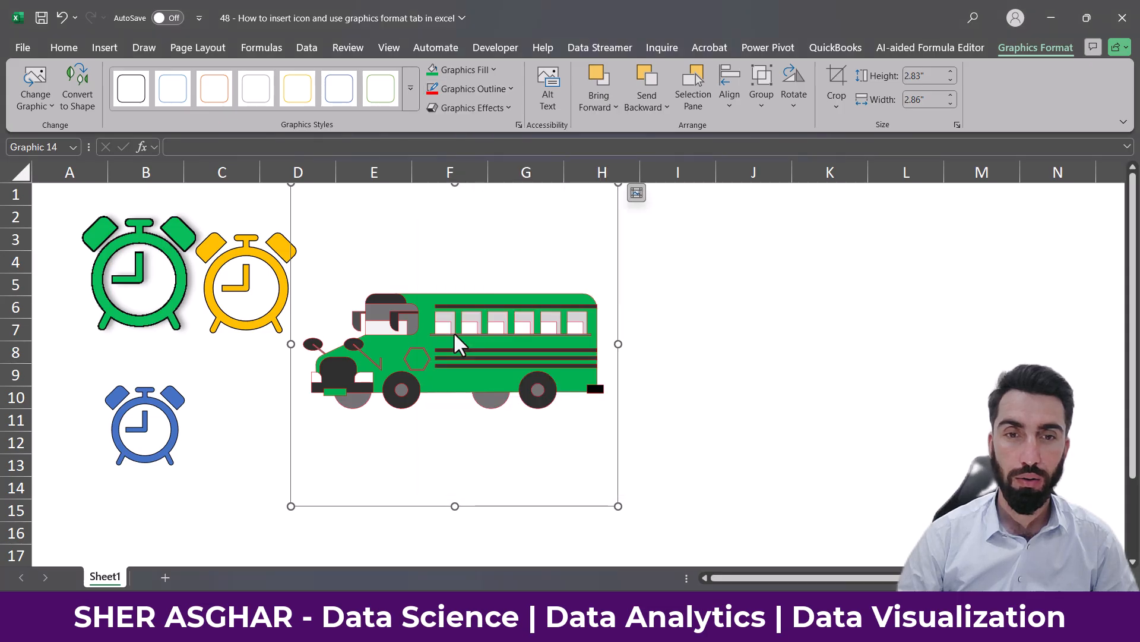
Step: Undo the school bus's red outline and both fill changes
key(ctrl+z)
key(ctrl+z)
key(ctrl+z)
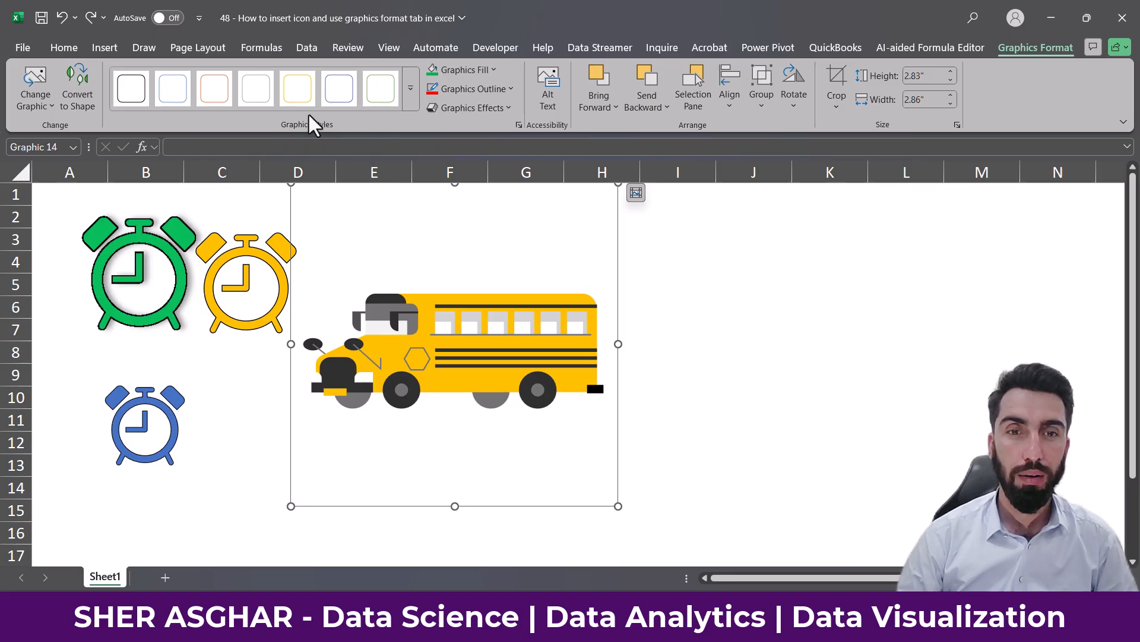
Step: Convert the school bus graphic to shapes and pull its two black wheels and front grille away from the body
click(75, 95)
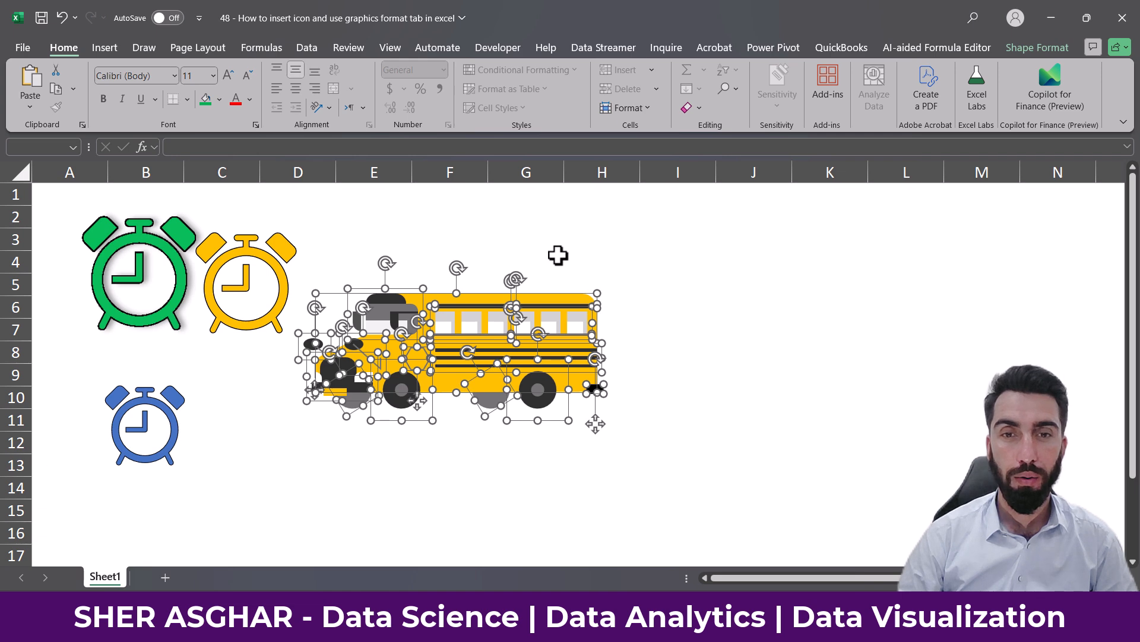
click(559, 244)
drag(538, 388, 588, 475)
drag(436, 386, 453, 457)
drag(357, 387, 342, 430)
Step: Separate the bus's window strip, yellow body, cab window section and one side mirror from each other
click(460, 324)
drag(460, 324, 533, 292)
drag(438, 324, 547, 370)
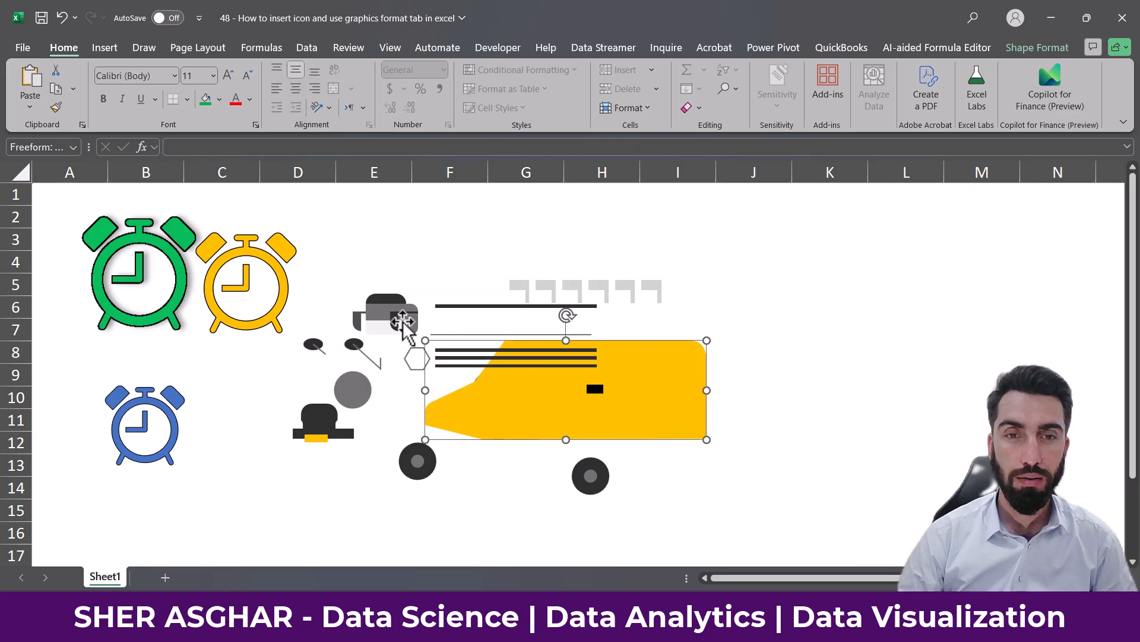
drag(403, 321, 423, 275)
drag(356, 364, 341, 324)
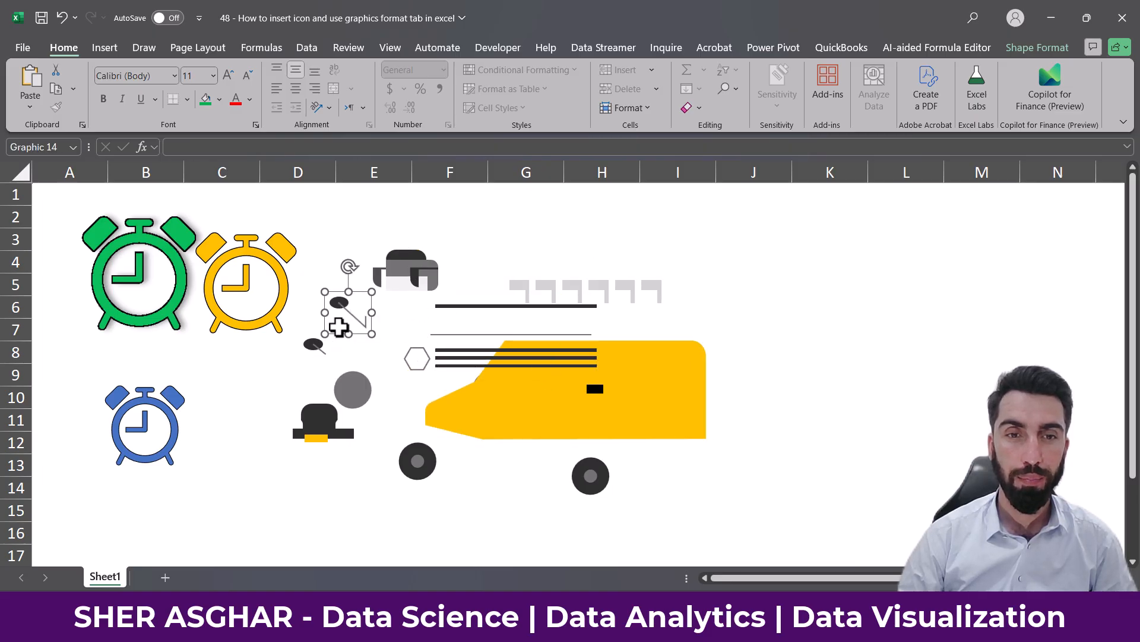
Step: Move the hexagon, the upper black stripe and the group of three stripes away from the yellow bus body
drag(419, 360, 373, 355)
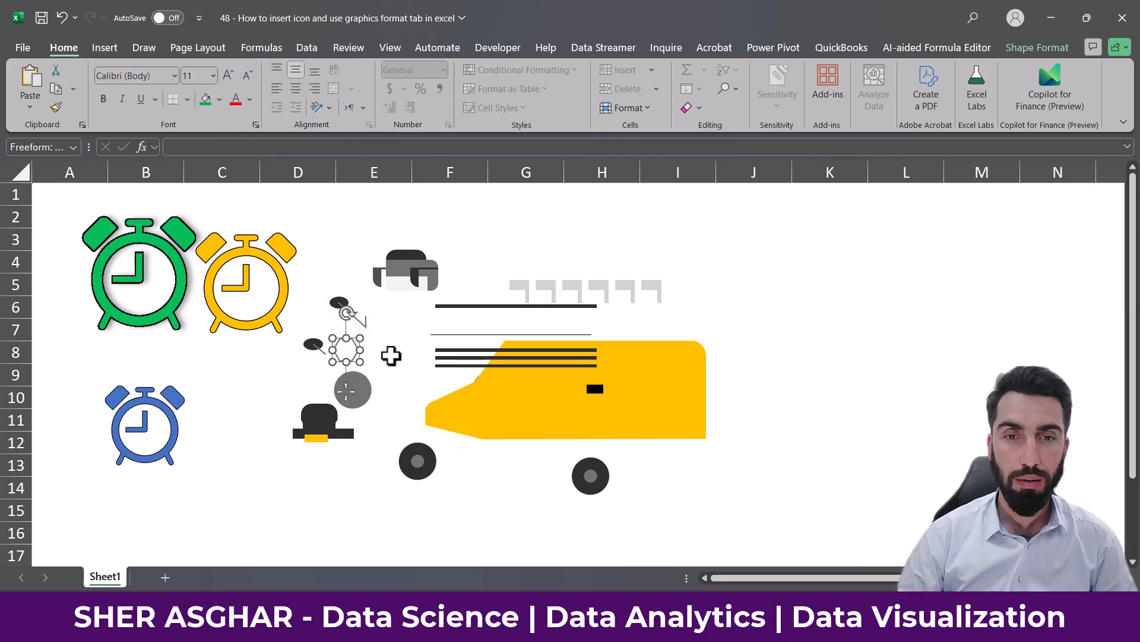
drag(495, 359, 340, 408)
drag(480, 330, 373, 331)
drag(495, 305, 368, 293)
click(364, 407)
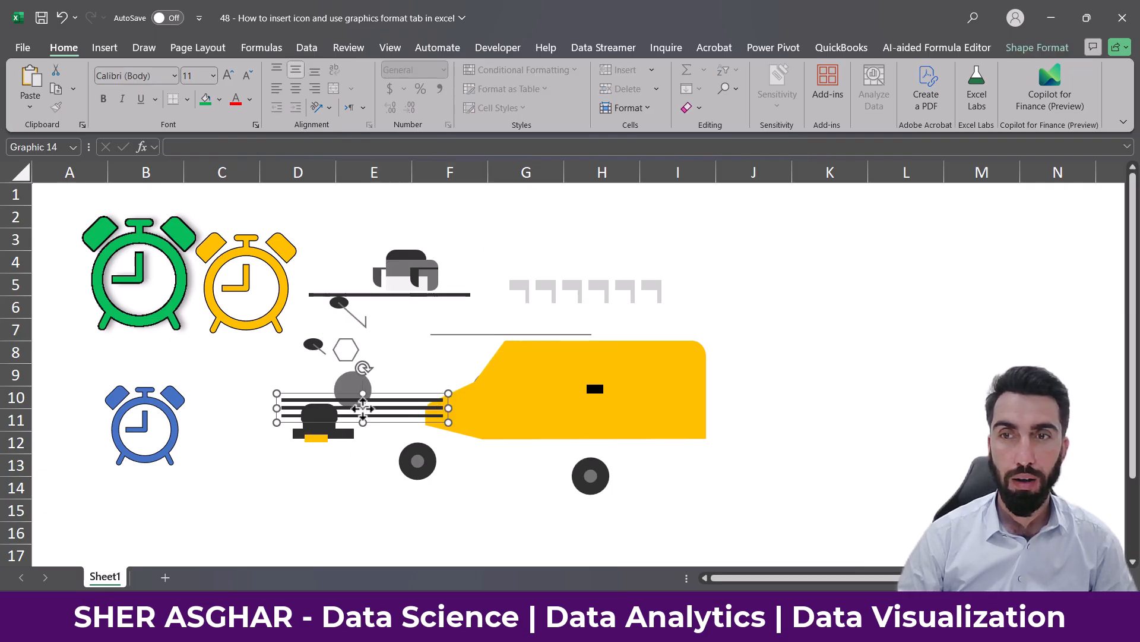
drag(390, 413, 334, 363)
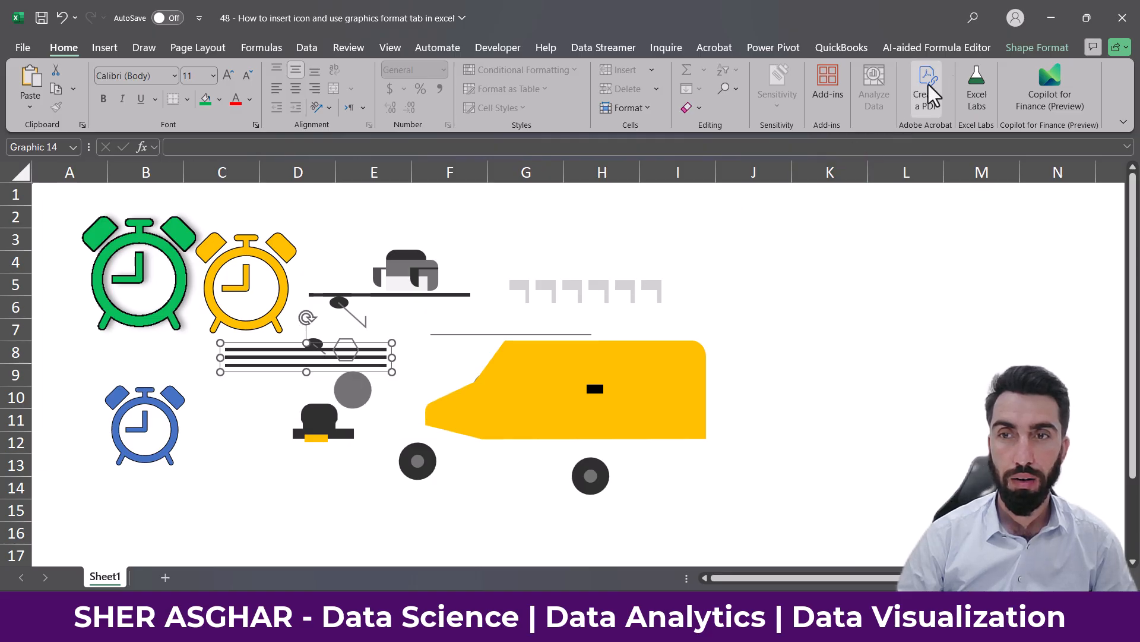
Step: Ungroup the set of three black stripes into individual shapes and deselect them
click(1037, 48)
click(896, 106)
click(901, 88)
click(907, 155)
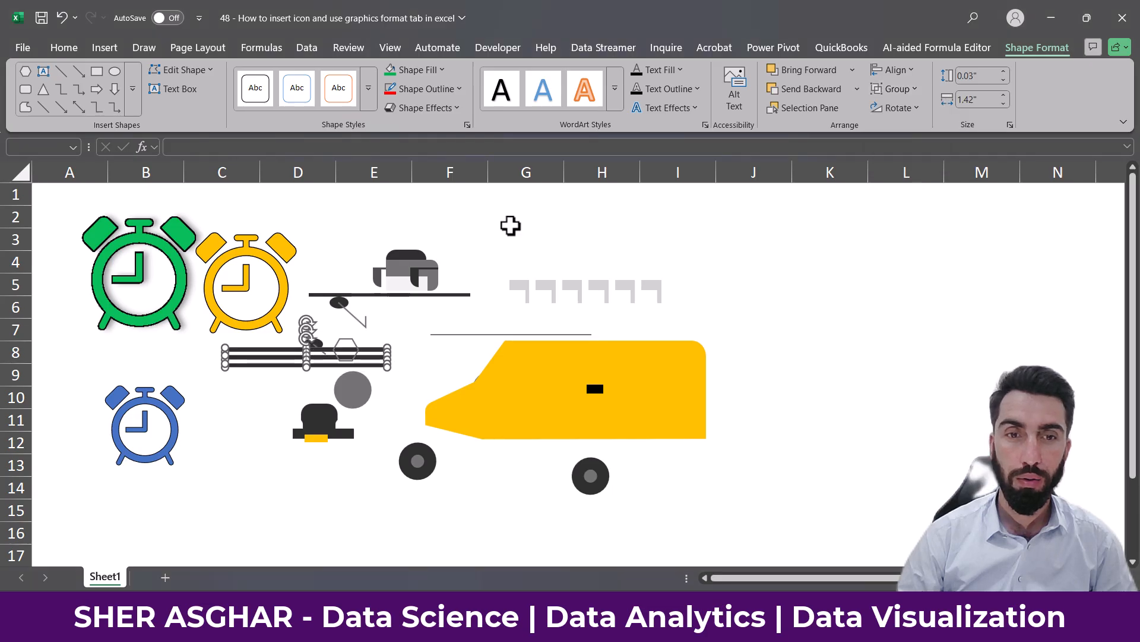
click(449, 368)
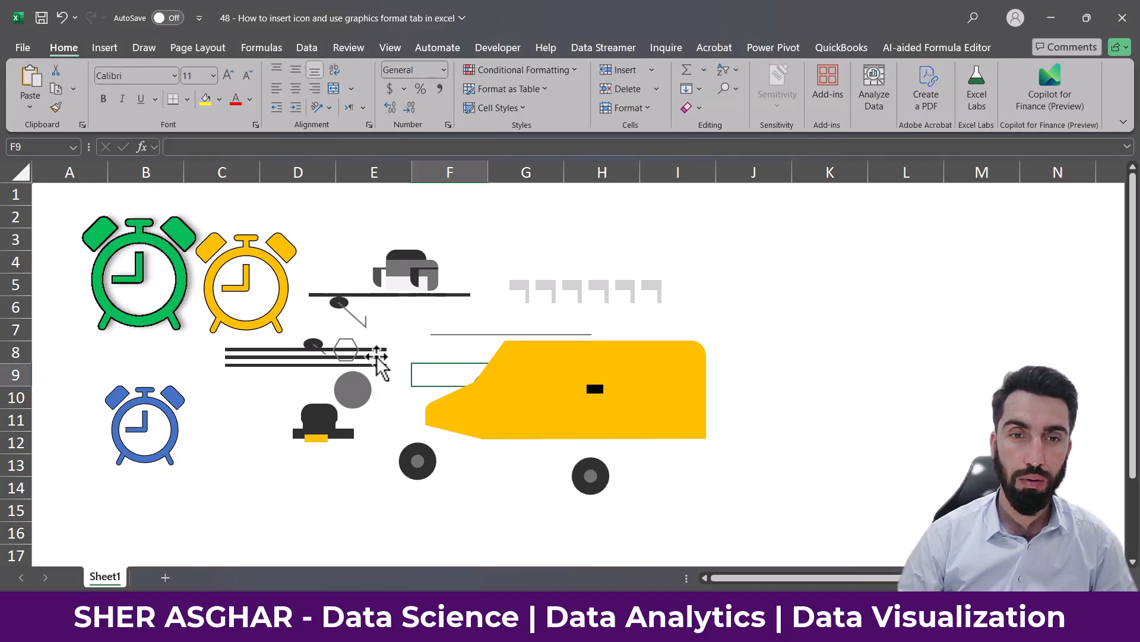
Step: Move two of the ungrouped black stripes apart so that each lies at its own position
click(378, 356)
drag(364, 364, 423, 420)
drag(376, 365, 451, 359)
Step: Move the yellow bus body over columns D to G and resize it to about 1.08" high by 2.36" wide
drag(545, 364, 472, 410)
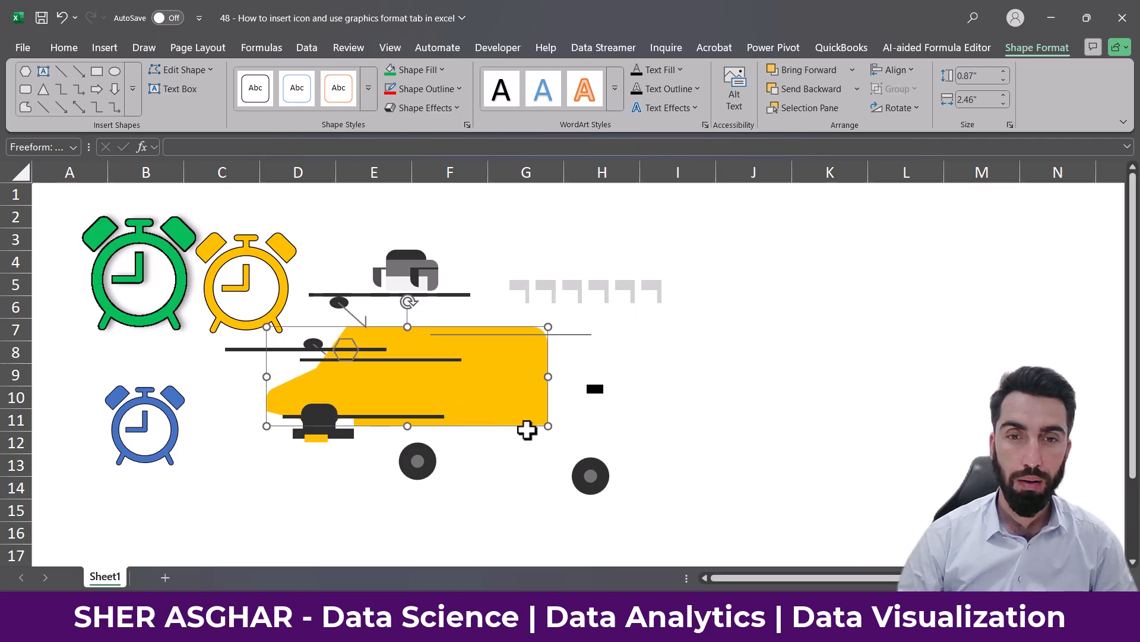
drag(545, 428, 383, 364)
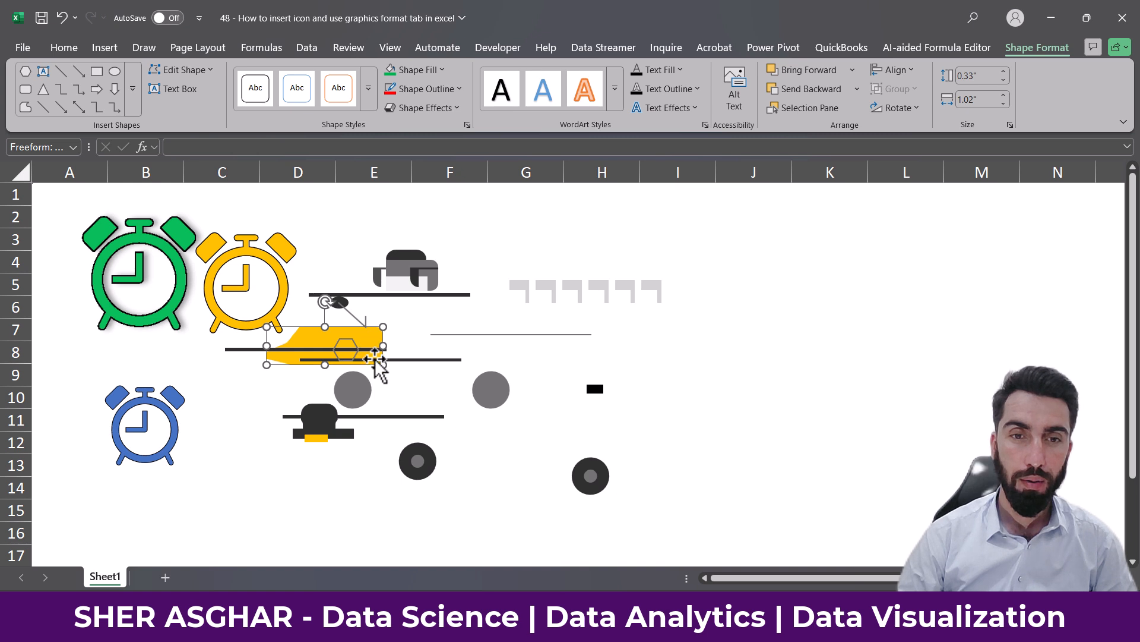
drag(384, 364, 537, 450)
drag(470, 387, 479, 351)
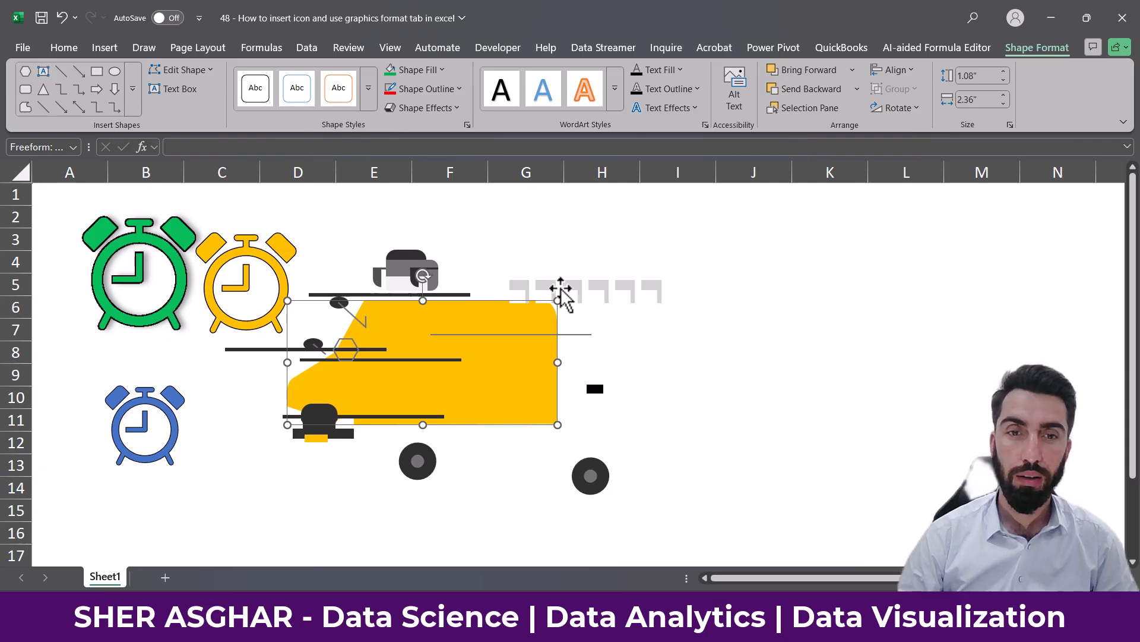
click(116, 51)
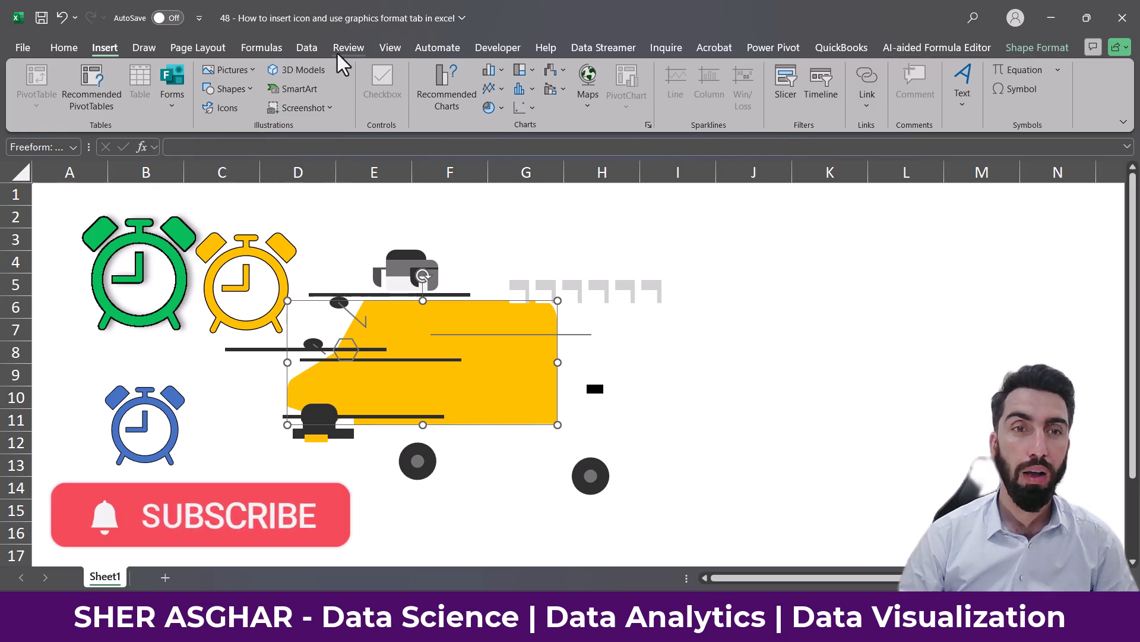
click(180, 105)
click(180, 104)
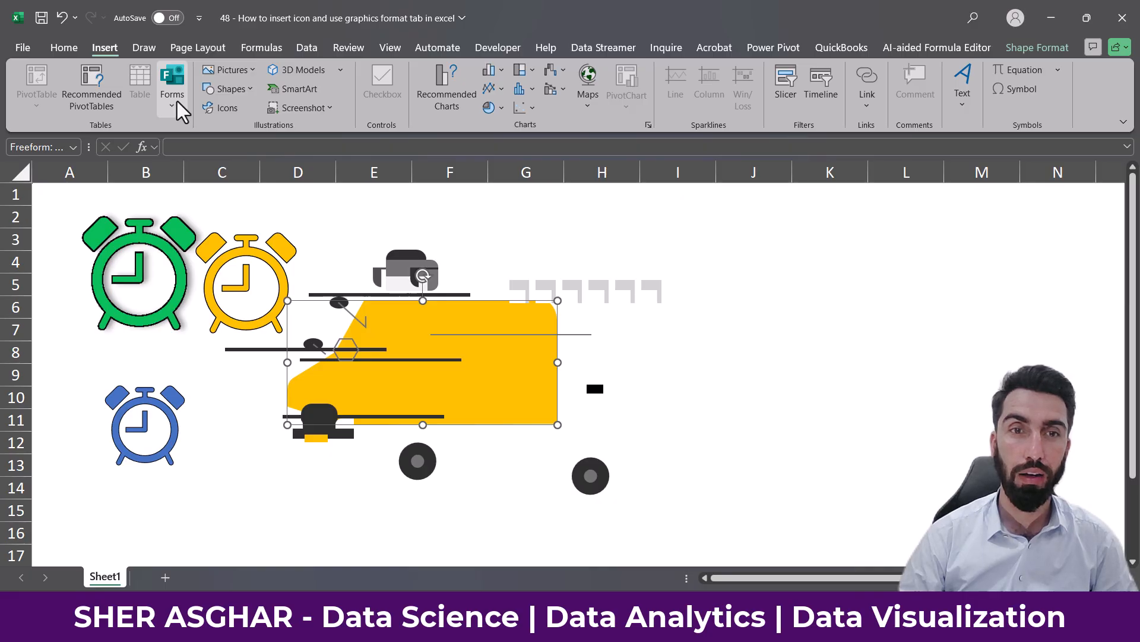
click(689, 348)
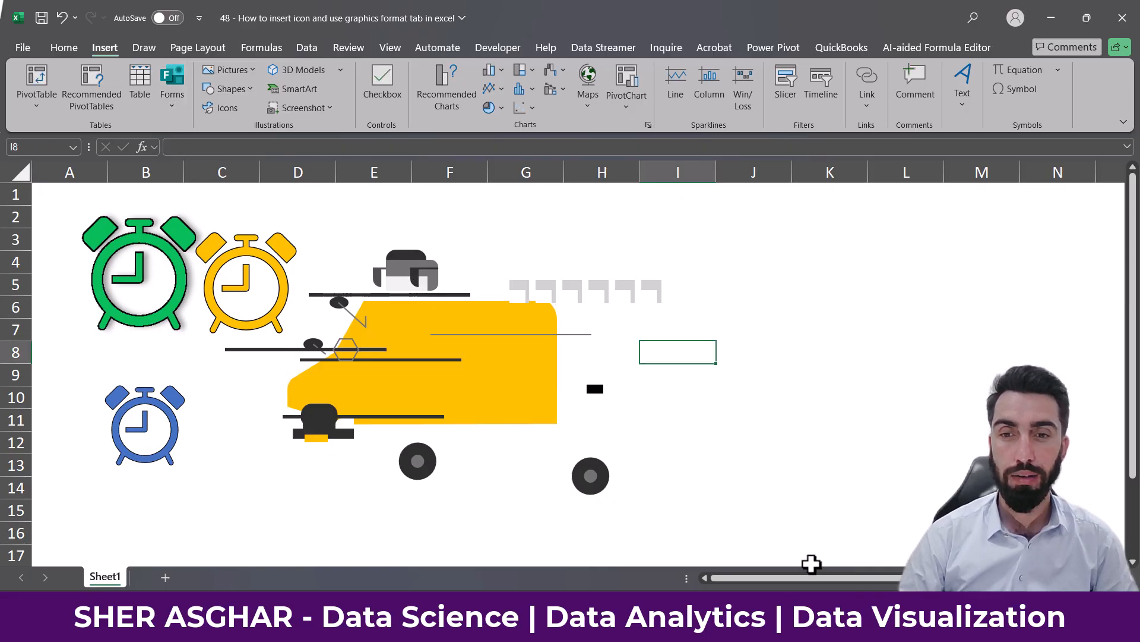